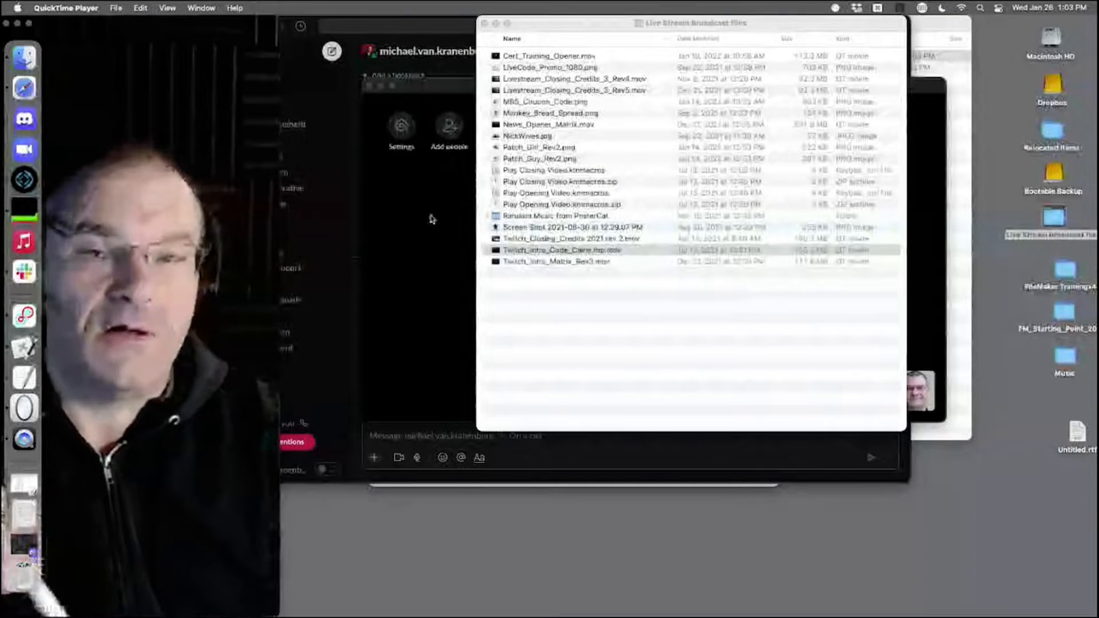
Bring the Slack call window to the front, take it out of full screen and place it beside the webcam picture
{"action": "left_click", "coordinate": [448, 194]}
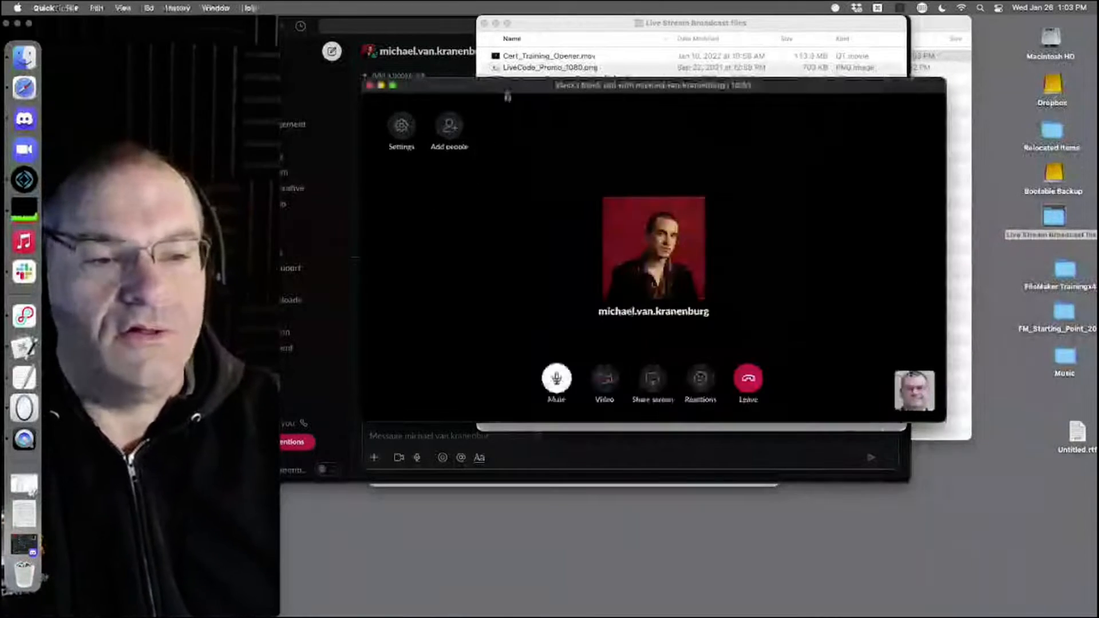
{"action": "left_click_drag", "start_coordinate": [488, 86], "coordinate": [607, 24]}
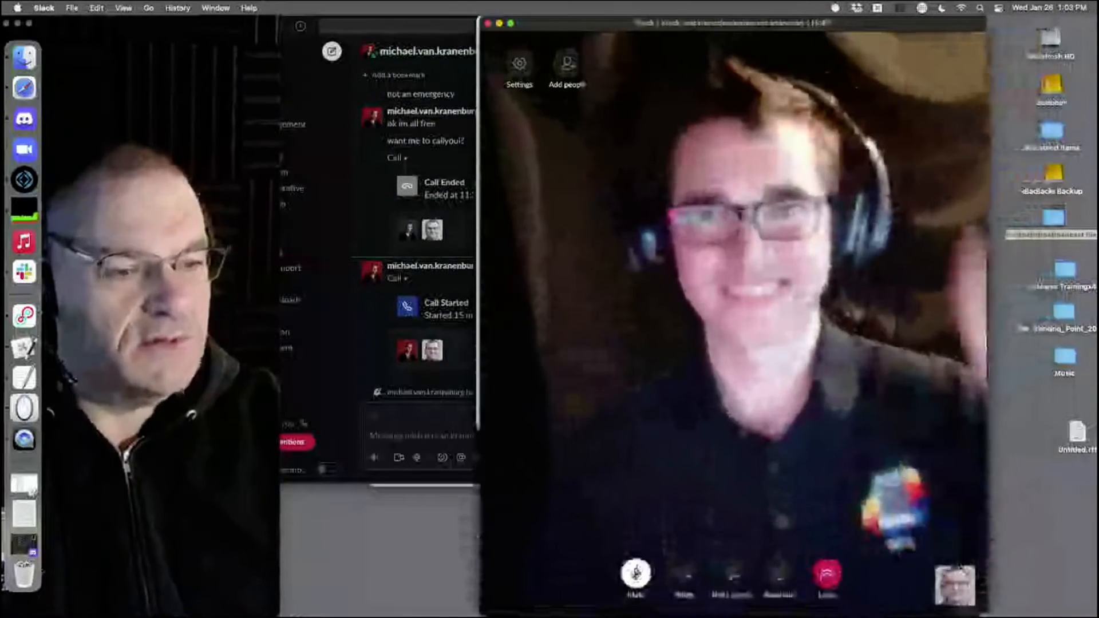
{"action": "left_click_drag", "start_coordinate": [859, 23], "coordinate": [976, 24]}
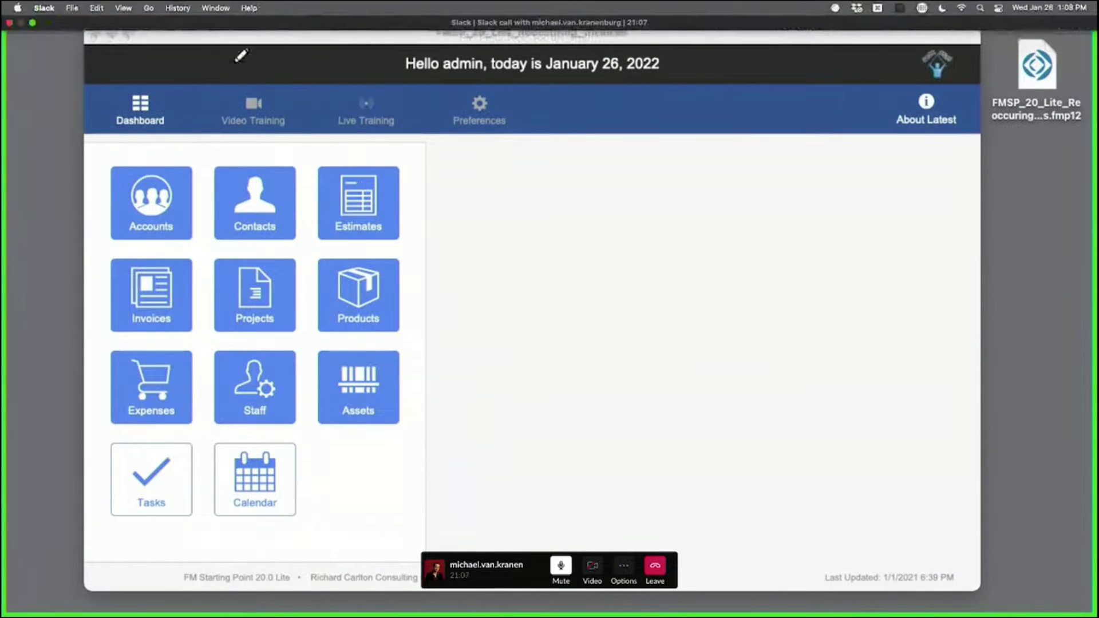
{"action": "left_click", "coordinate": [33, 23]}
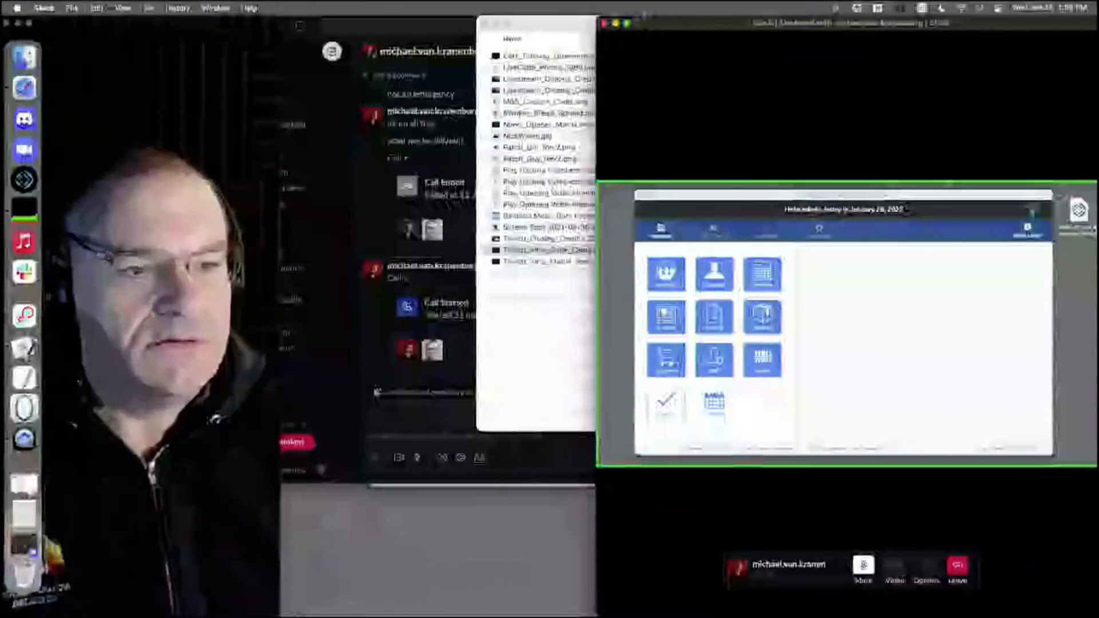
{"action": "left_click_drag", "start_coordinate": [687, 23], "coordinate": [492, 24]}
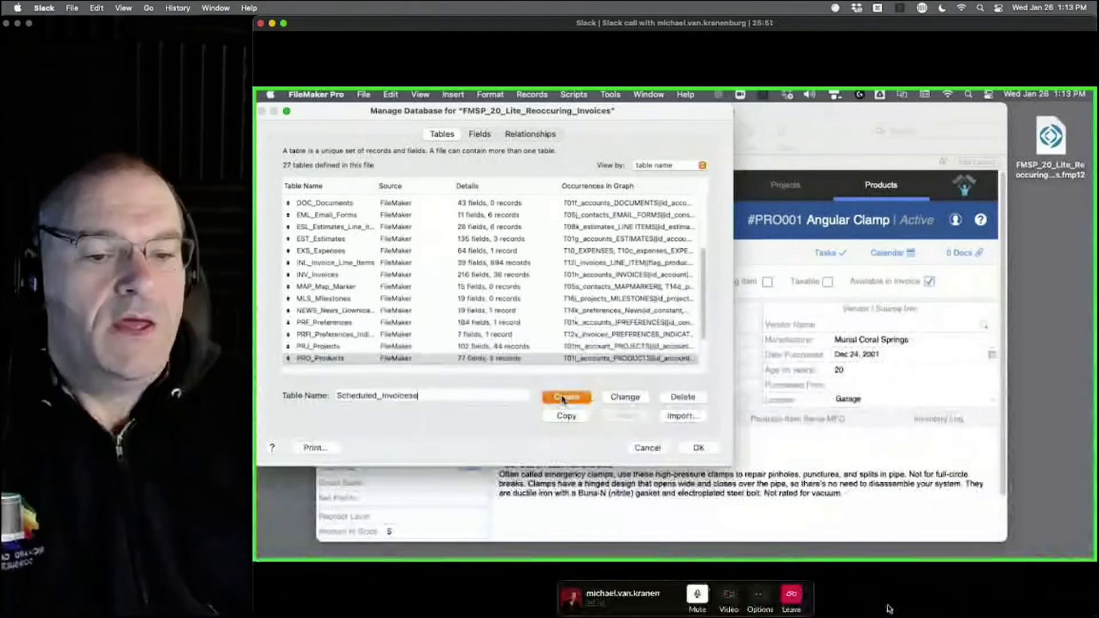
Create a new table in the database and correct its name to Scheduled_Invoices
{"action": "left_click", "coordinate": [566, 397]}
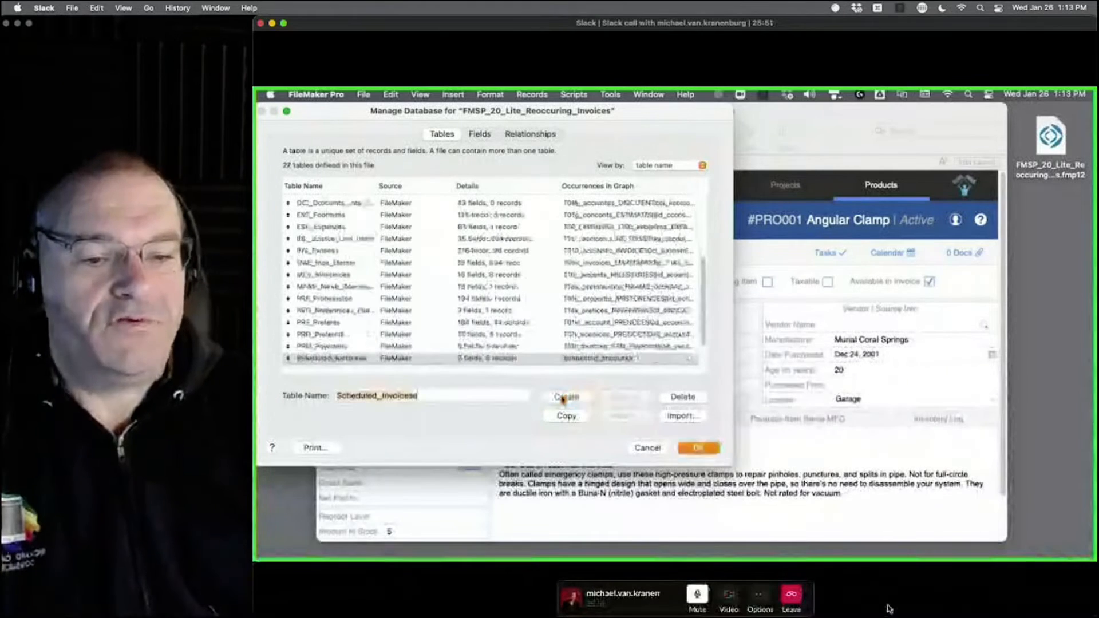
{"action": "left_click", "coordinate": [359, 361]}
{"action": "left_click", "coordinate": [421, 396]}
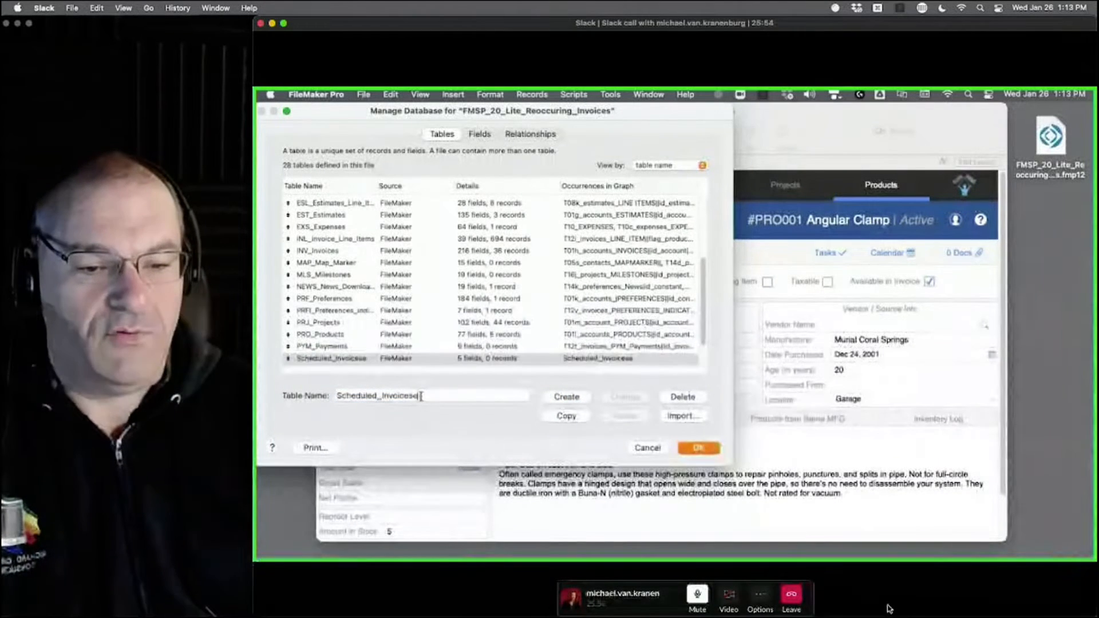
{"action": "key", "text": "BackSpace"}
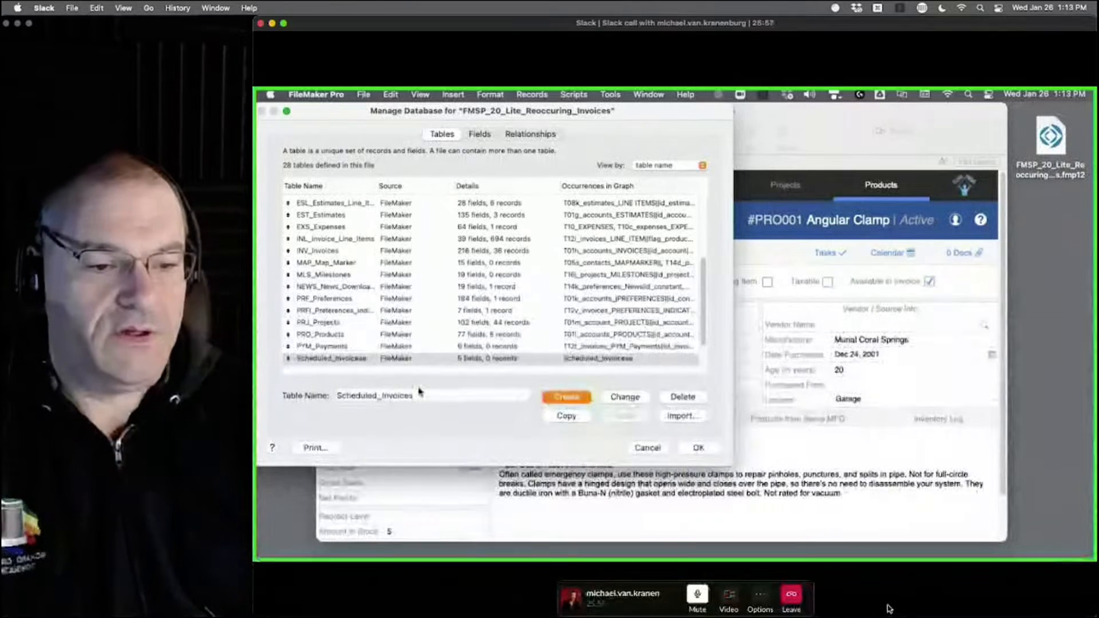
{"action": "left_click", "coordinate": [613, 396]}
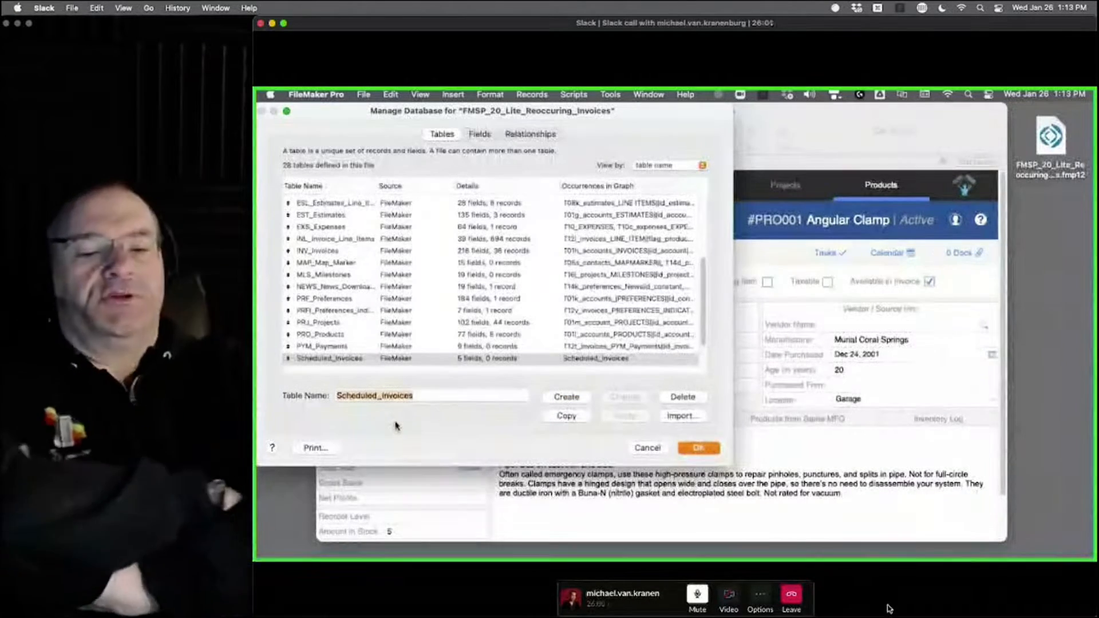
Create a text field named ID_Scheduled_Invoice in the Scheduled_Invoices table
{"action": "left_click", "coordinate": [480, 134]}
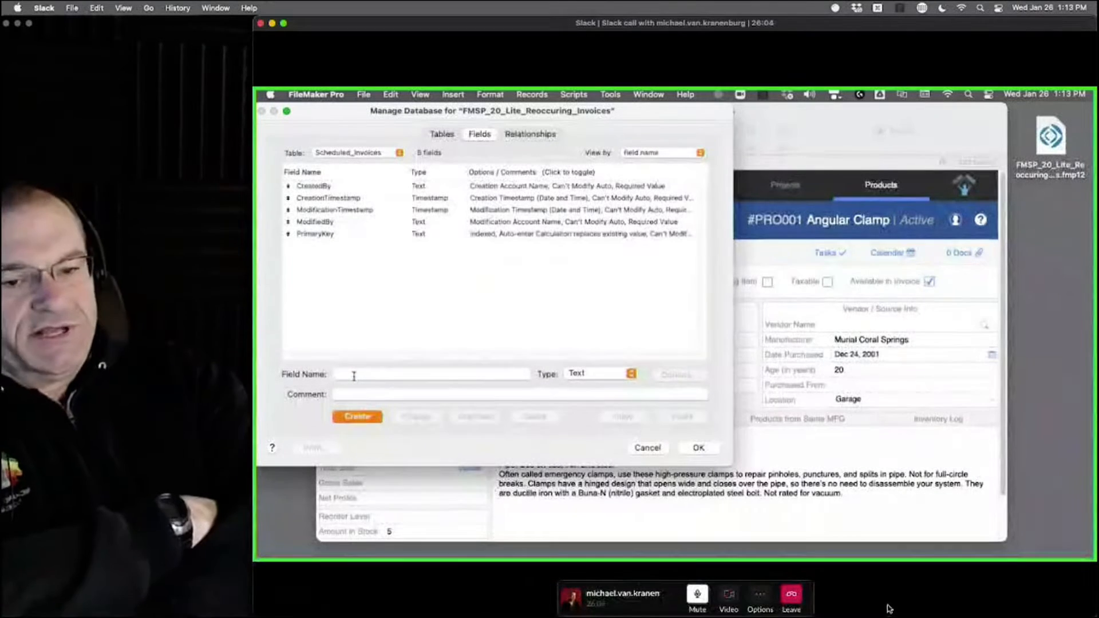
{"action": "type", "text": "It_Schedul"}
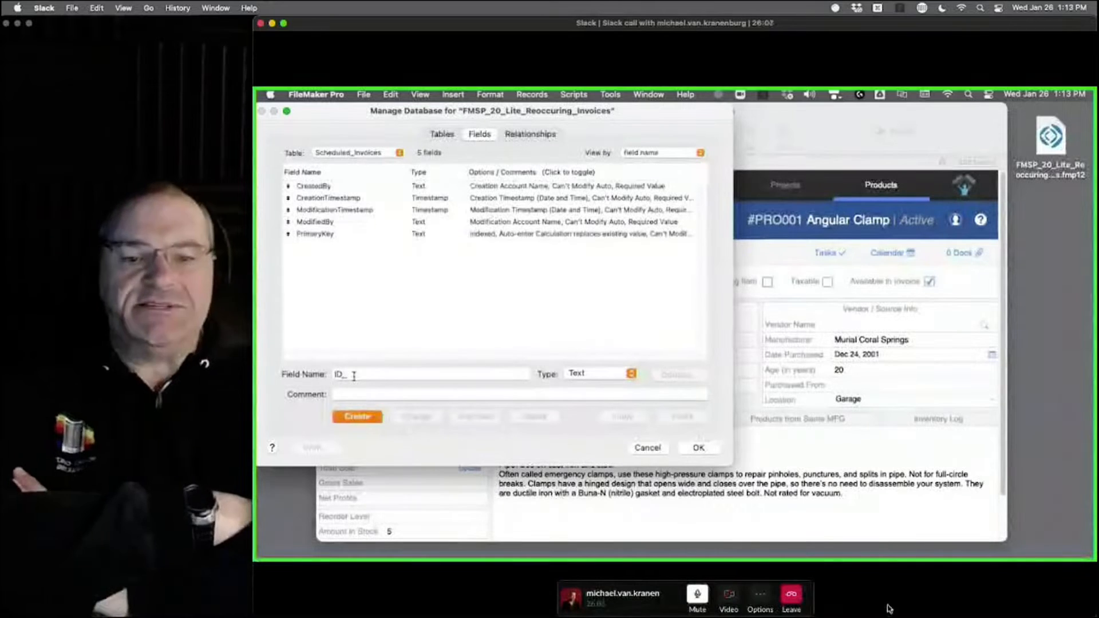
{"action": "type", "text": "ed"}
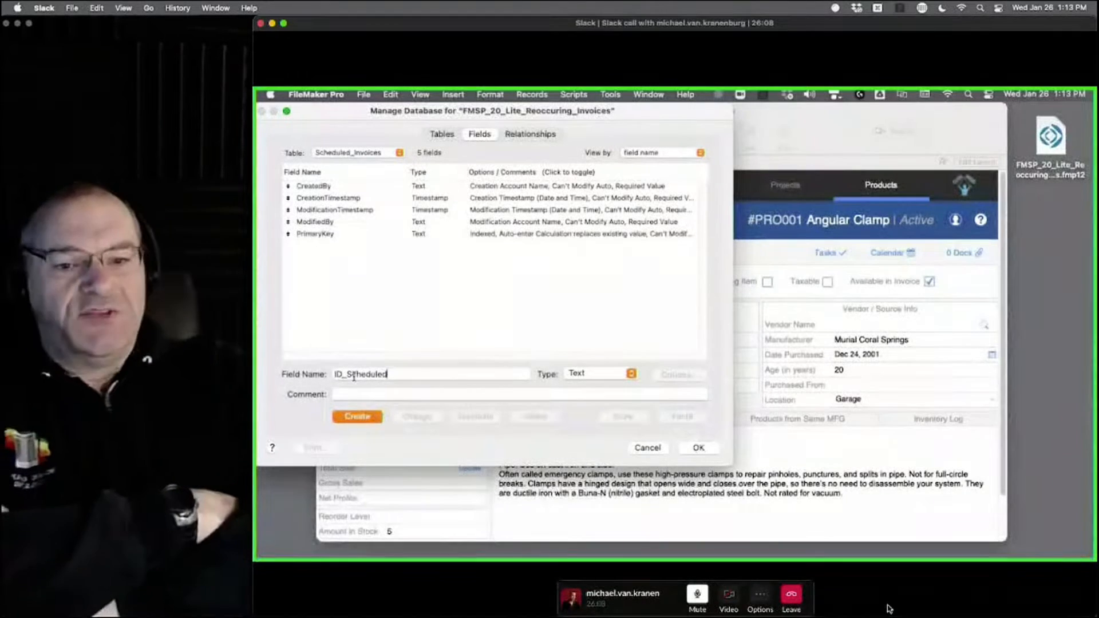
{"action": "type", "text": "_Invoice"}
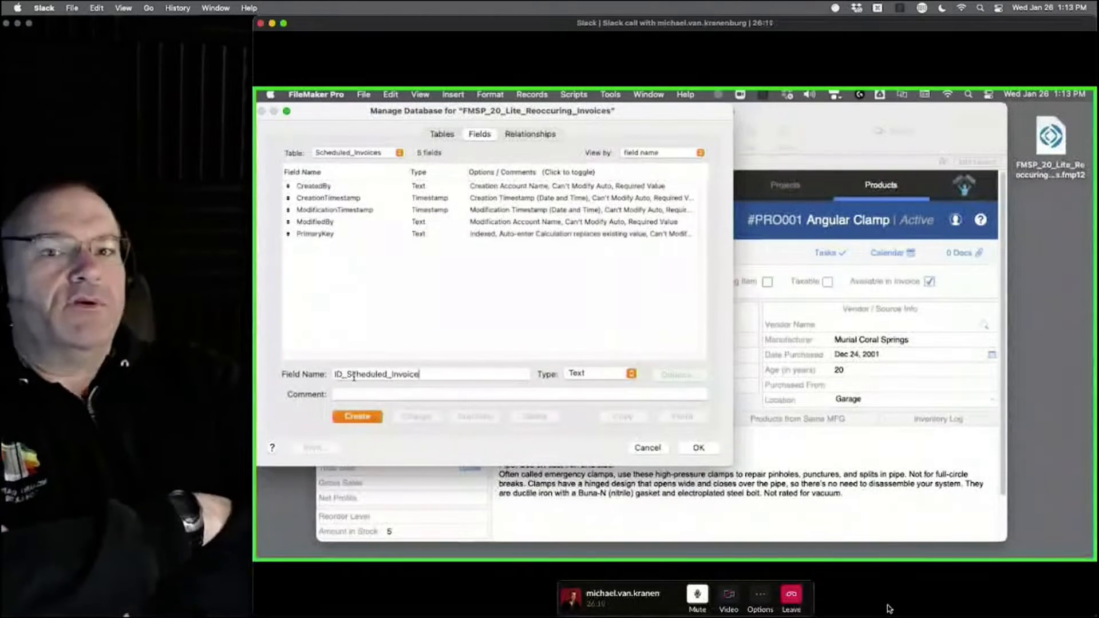
{"action": "left_click", "coordinate": [356, 417]}
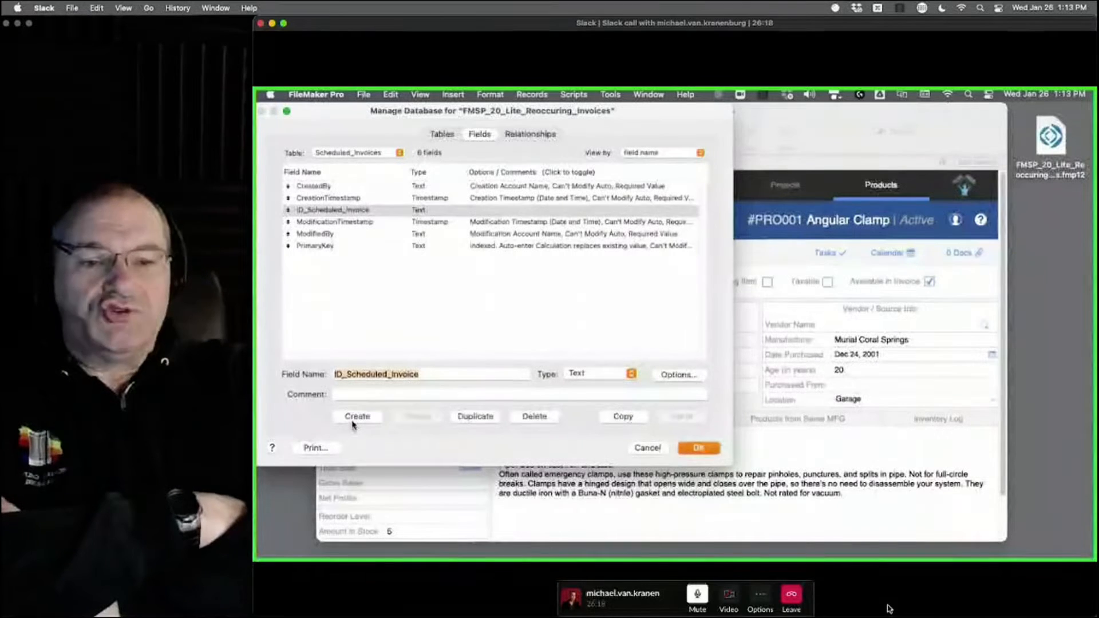
Set the ID_Scheduled_Invoice field to auto-enter a serial number on creation, with 5 as the next value
{"action": "left_click", "coordinate": [674, 375]}
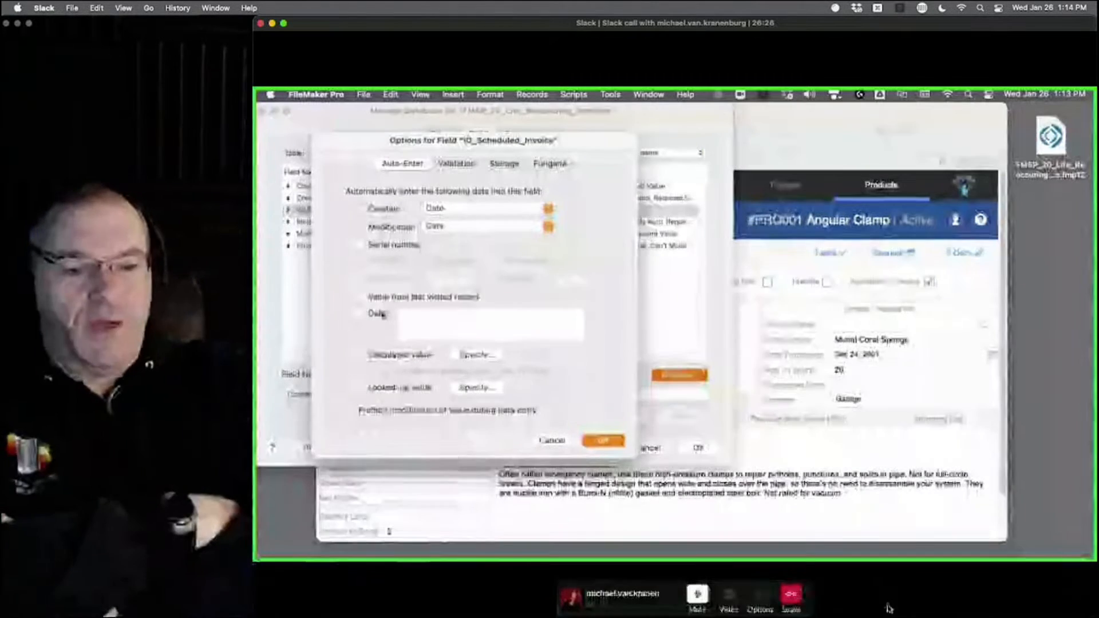
{"action": "left_click", "coordinate": [361, 247]}
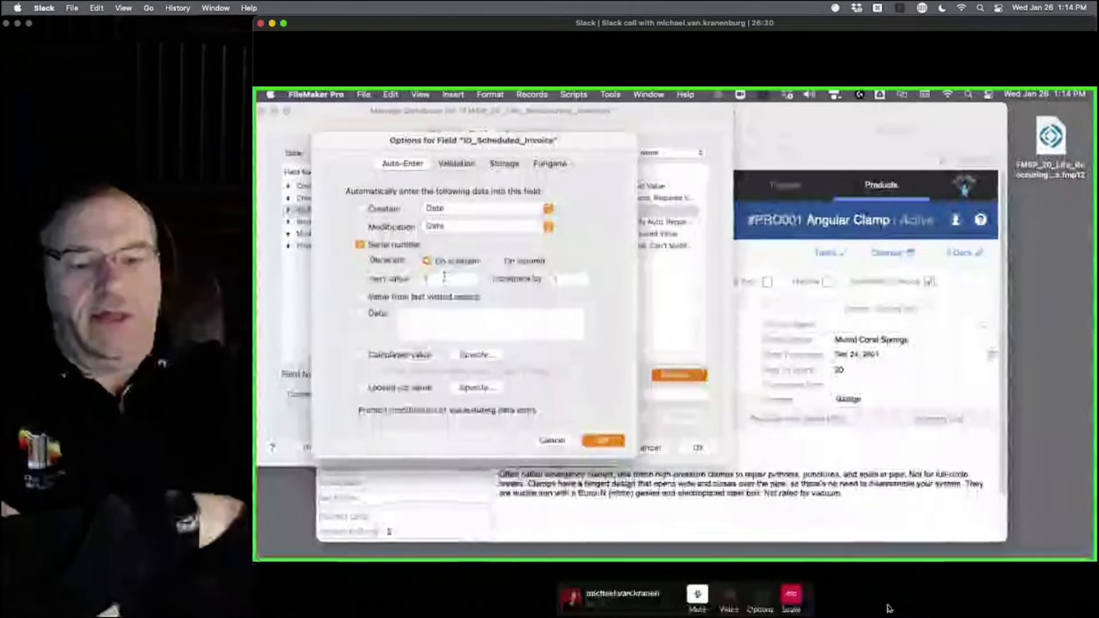
{"action": "type", "text": "5"}
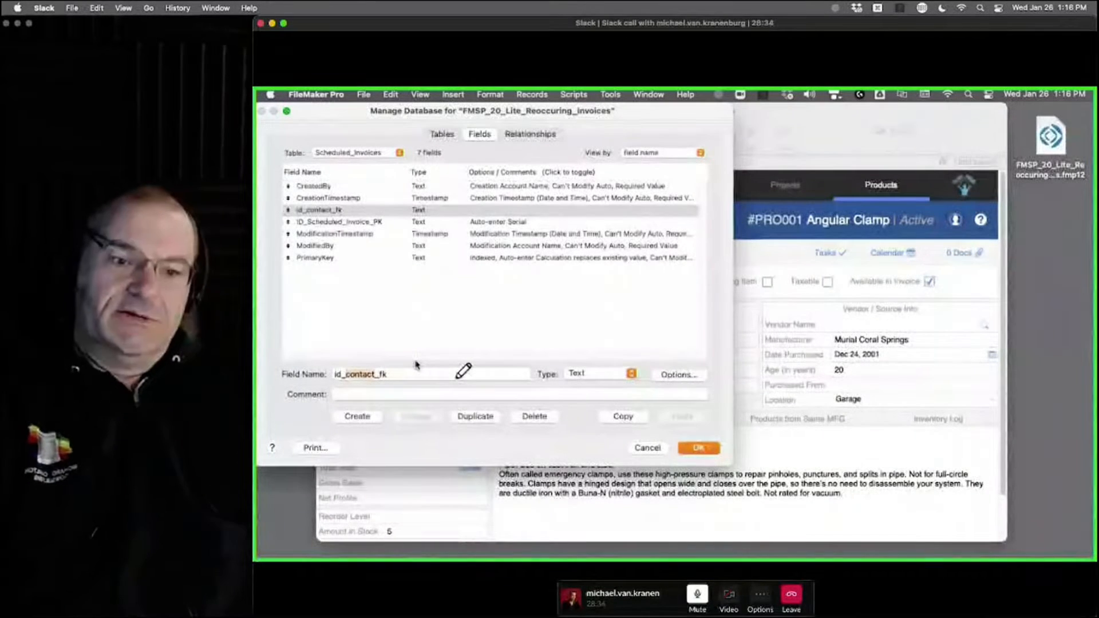
Create a text field based on the id_contact_fk name and correct its spelling to id_product1_fk
{"action": "type", "text": "procu"}
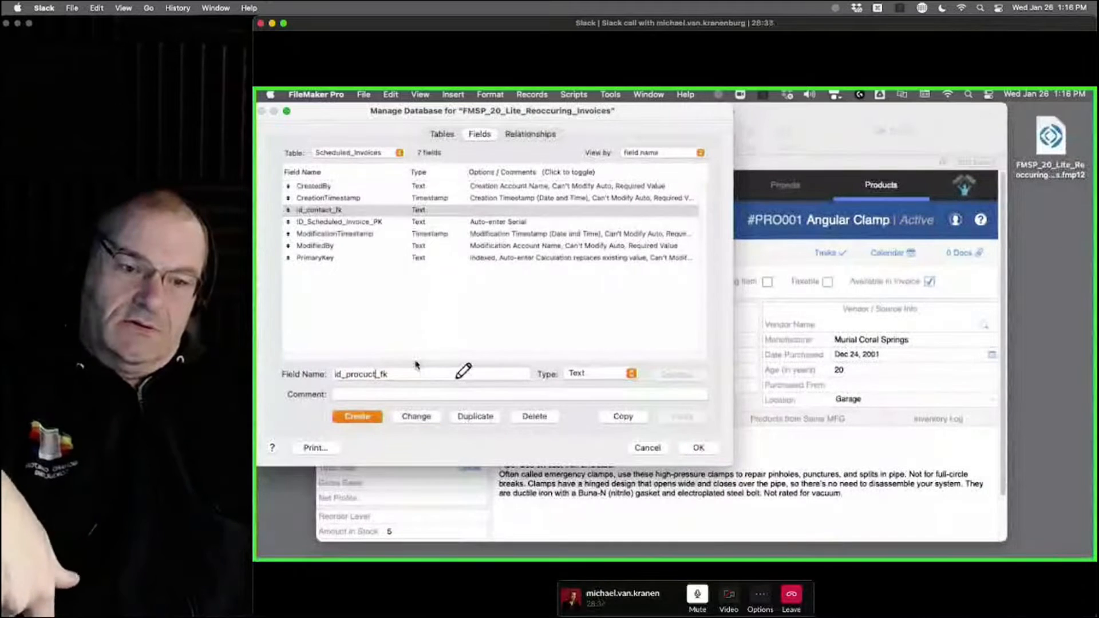
{"action": "type", "text": "ct"}
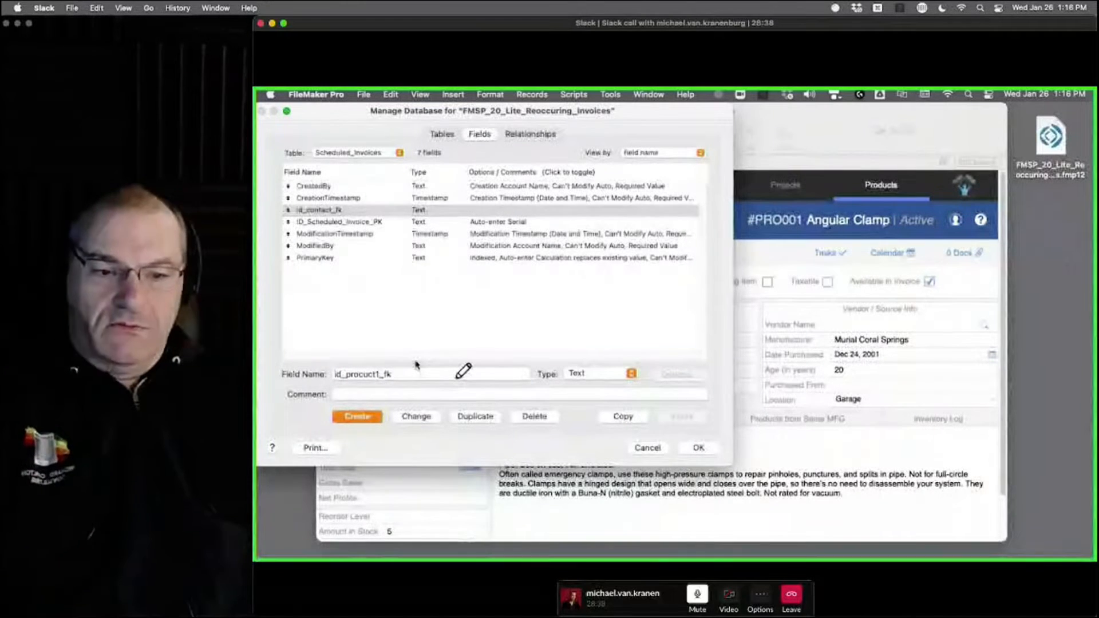
{"action": "left_click", "coordinate": [367, 421]}
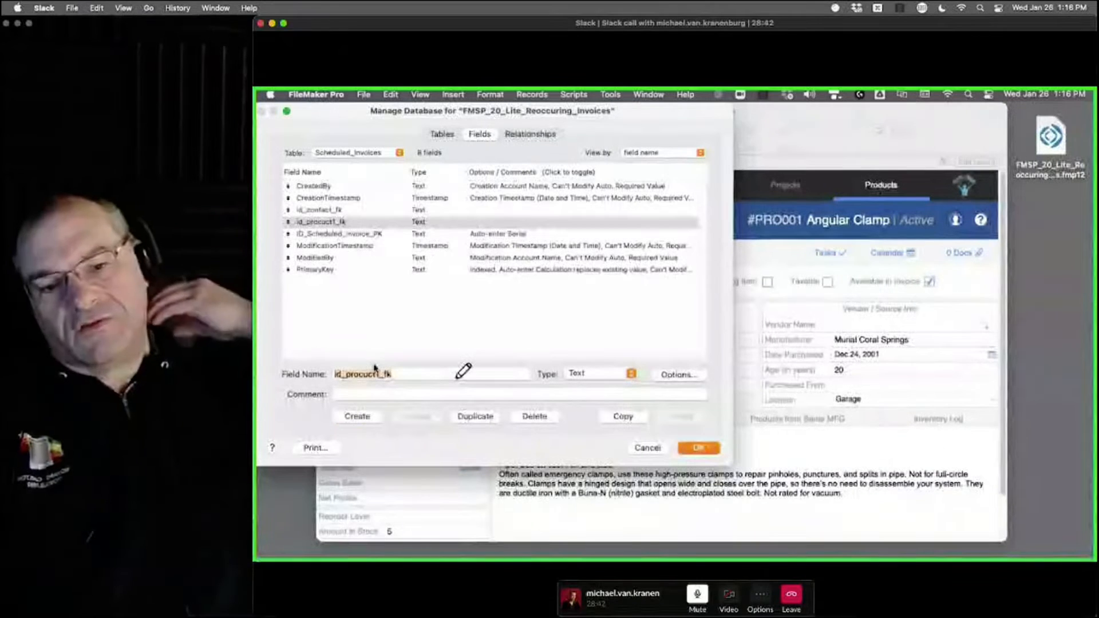
{"action": "left_click", "coordinate": [358, 375]}
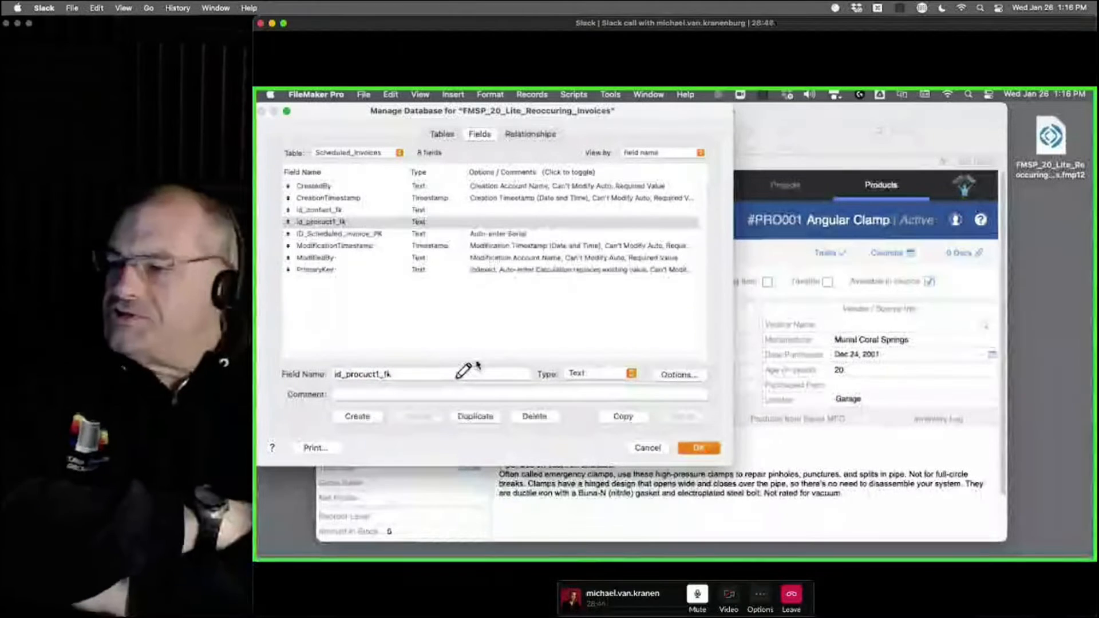
{"action": "type", "text": "d"}
{"action": "key", "text": "Delete"}
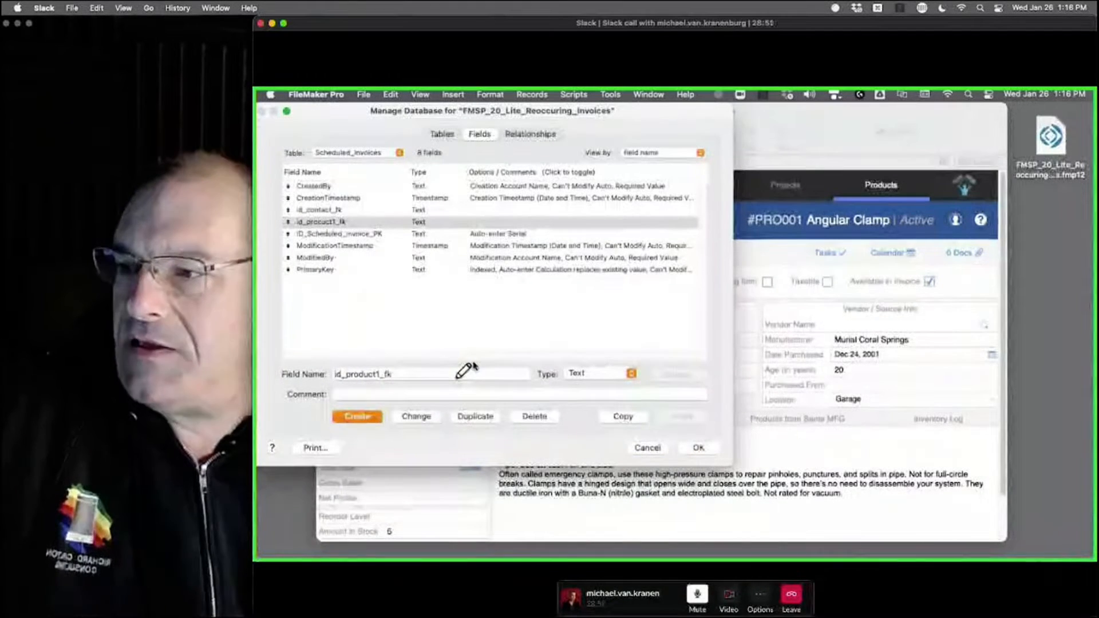
{"action": "left_click", "coordinate": [410, 418]}
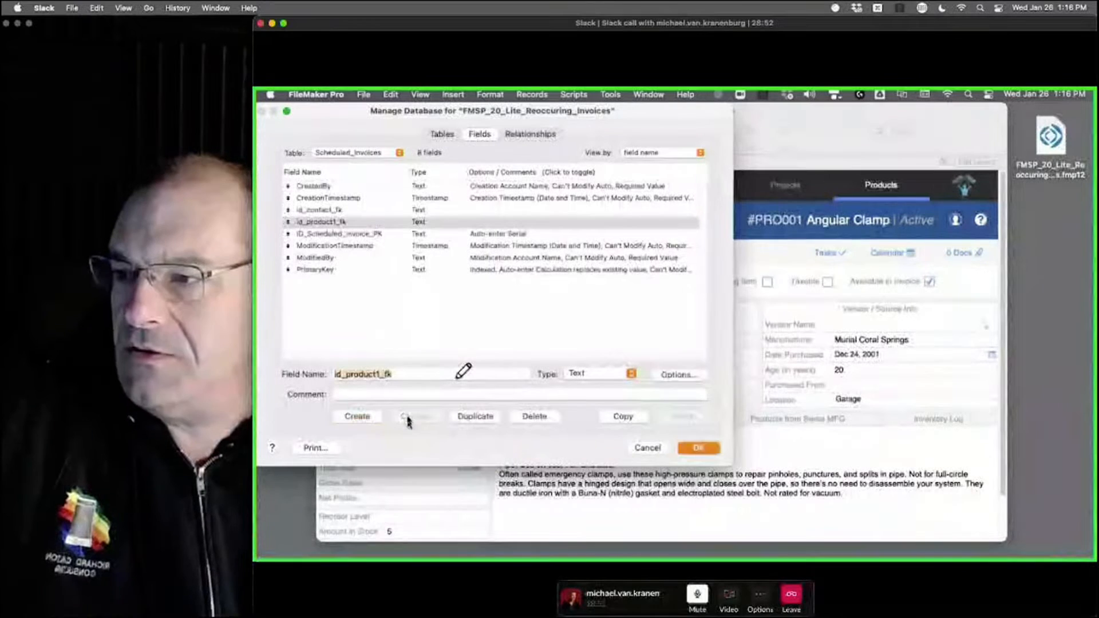
Create a second product foreign key text field named id_product2_fk
{"action": "key", "text": "BackSpace"}
{"action": "type", "text": "2"}
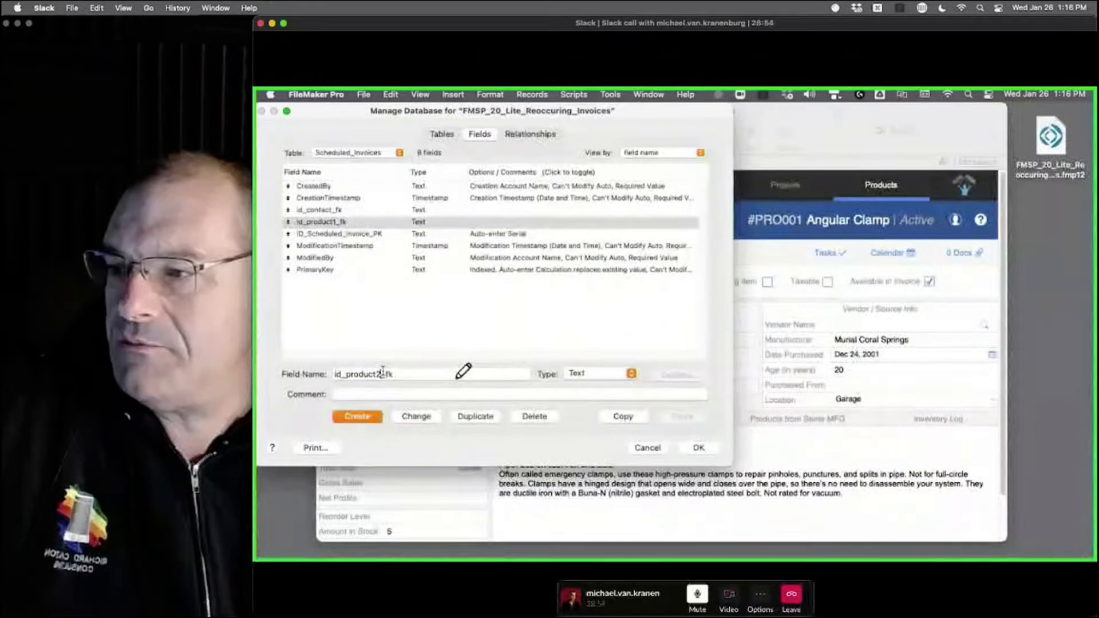
{"action": "left_click", "coordinate": [369, 420]}
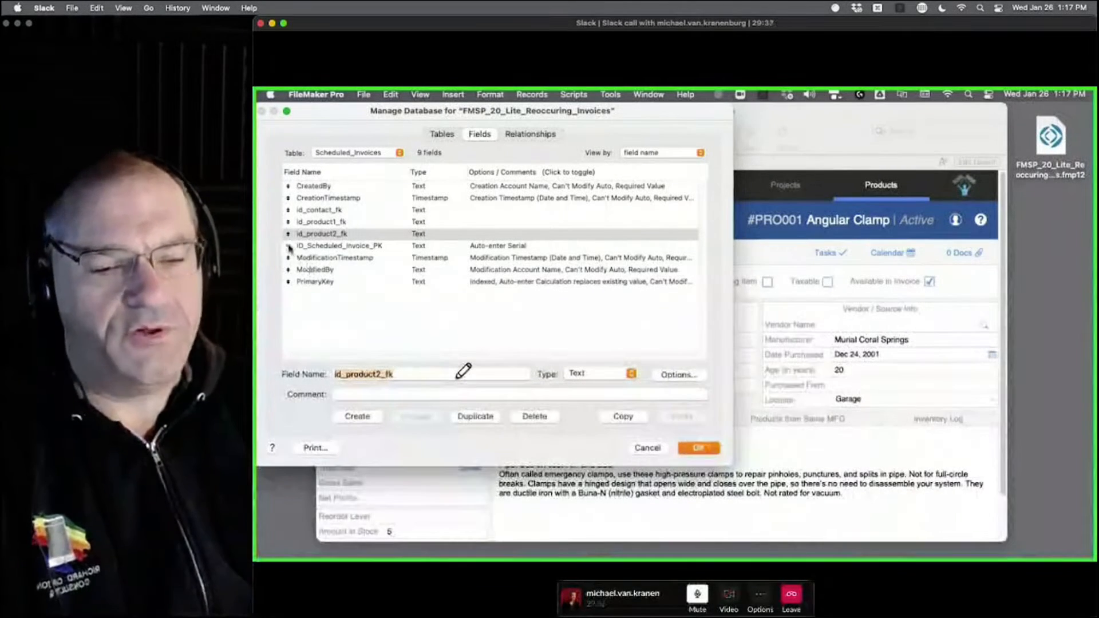
Move the ID_Scheduled_Invoice_PK field directly above id_contact_fk in the field order and select the id_contact_fk field
{"action": "left_click_drag", "start_coordinate": [288, 246], "coordinate": [288, 210]}
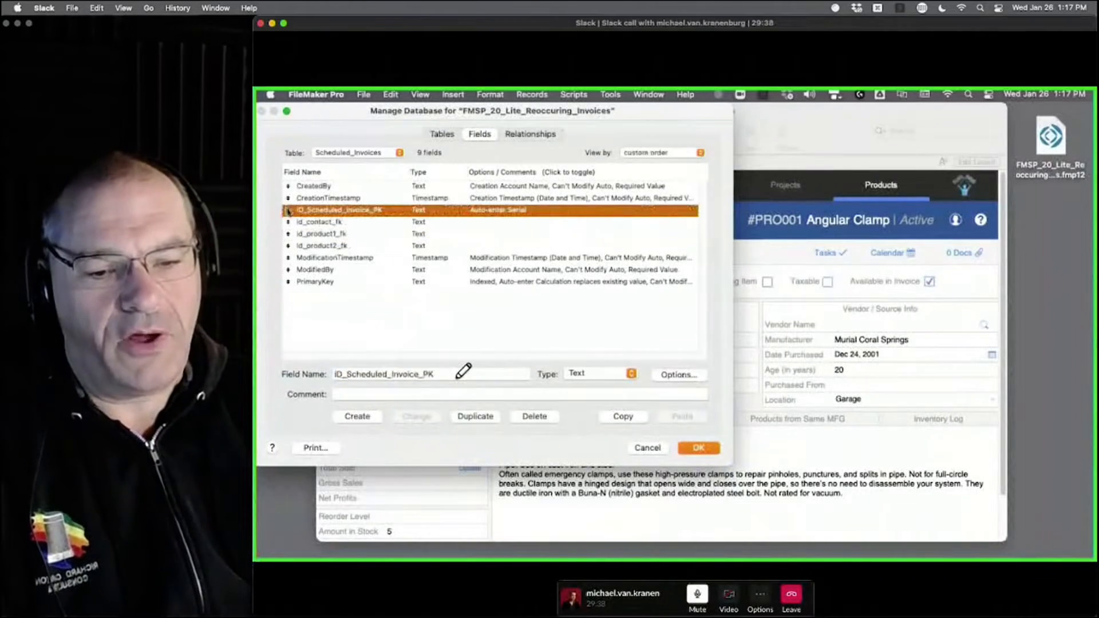
{"action": "left_click", "coordinate": [442, 374]}
{"action": "left_click", "coordinate": [318, 223]}
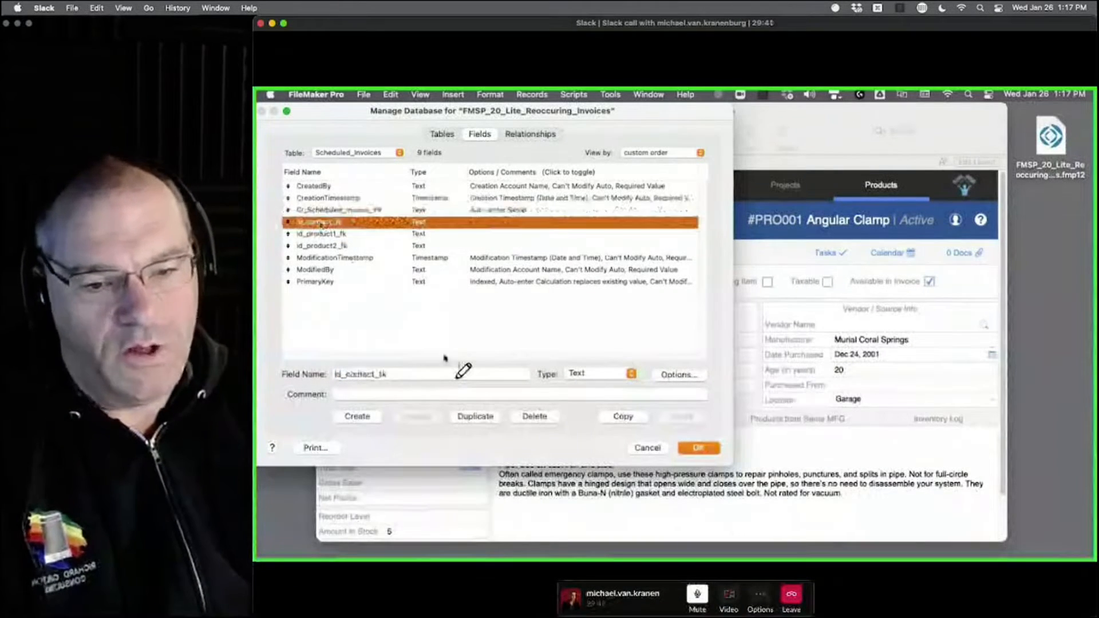
{"action": "left_click_drag", "start_coordinate": [429, 378], "coordinate": [256, 367]}
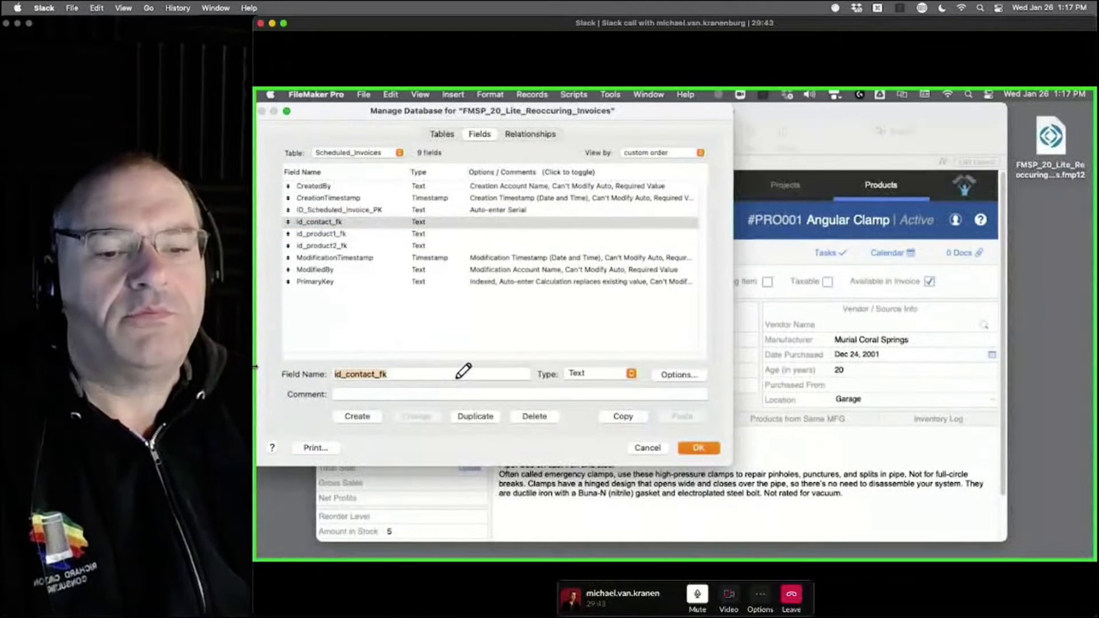
Create a product1_quantity field from the id_product1_fk name and change its type to Number
{"action": "left_click", "coordinate": [318, 234]}
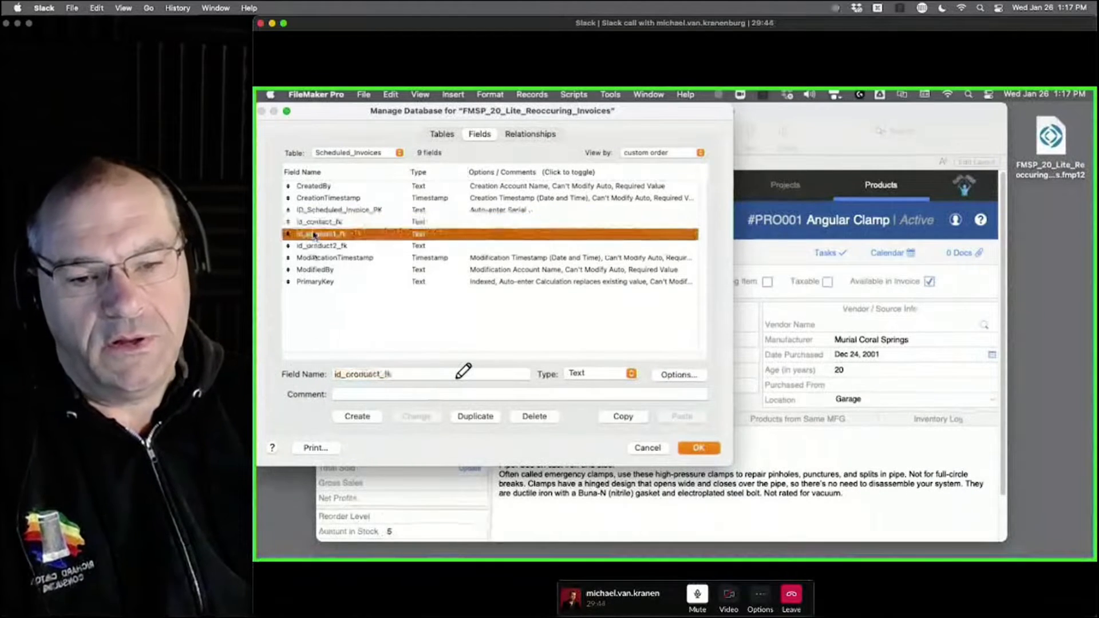
{"action": "left_click_drag", "start_coordinate": [348, 376], "coordinate": [325, 377]}
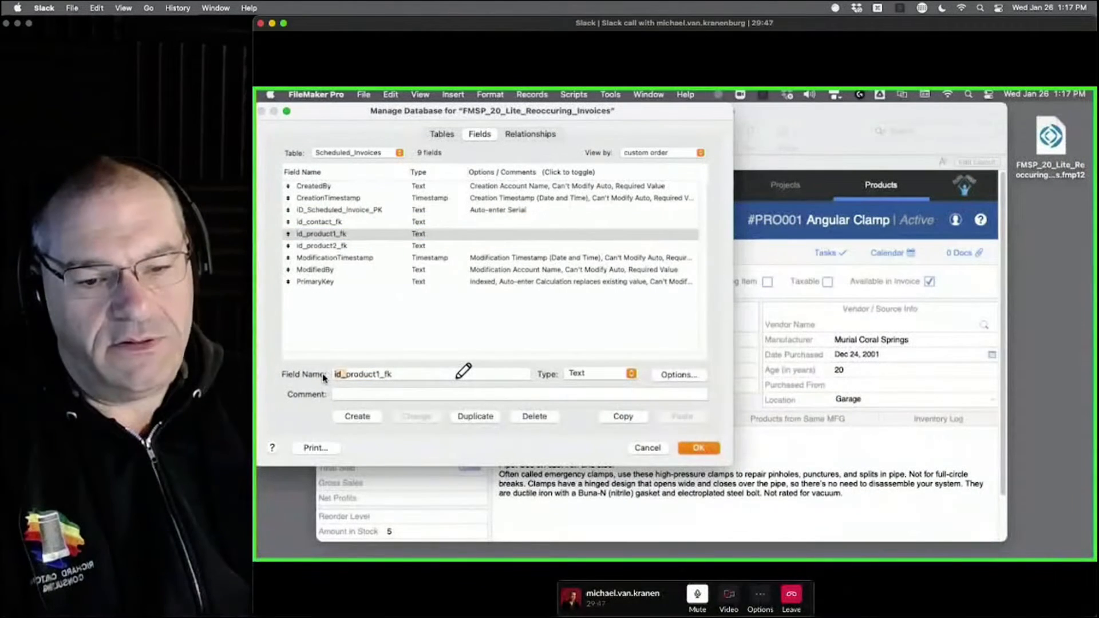
{"action": "key", "text": "BackSpace"}
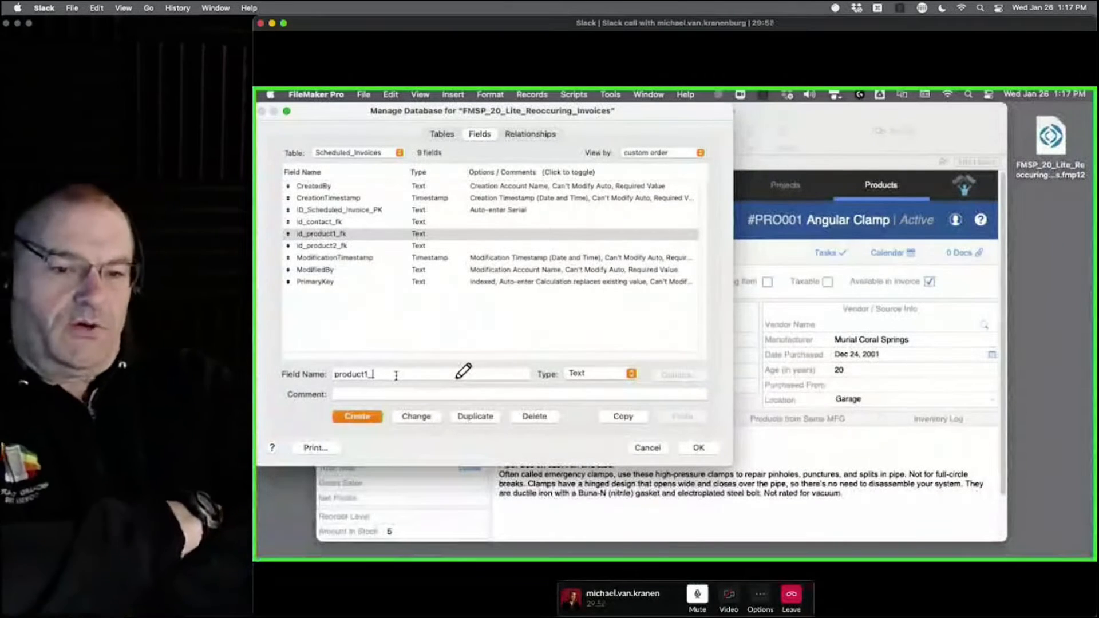
{"action": "type", "text": "uantity"}
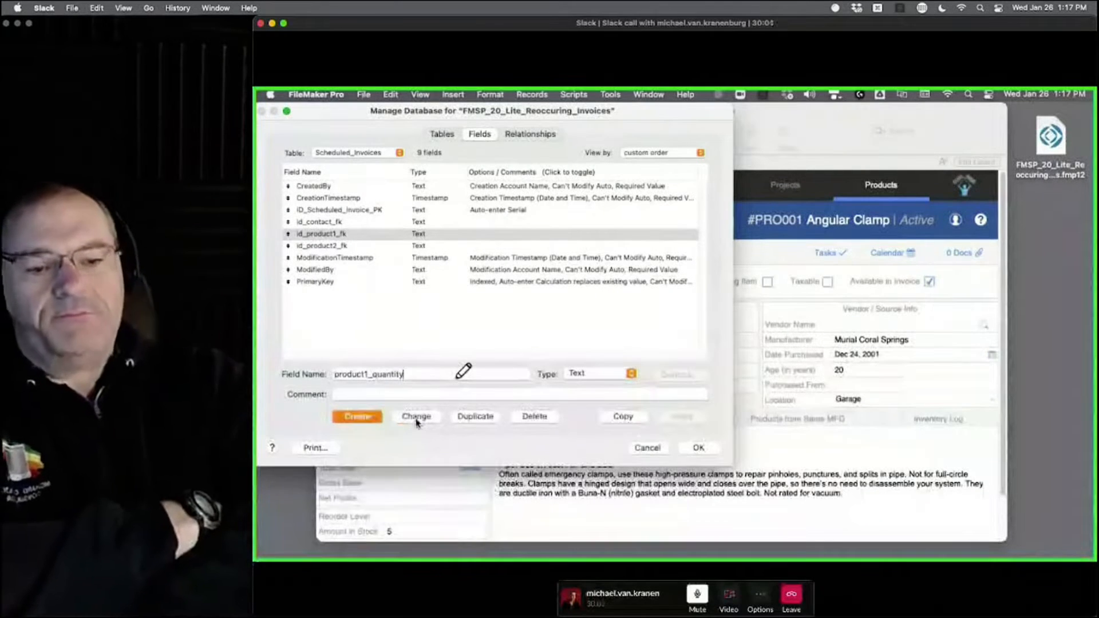
{"action": "left_click", "coordinate": [350, 417]}
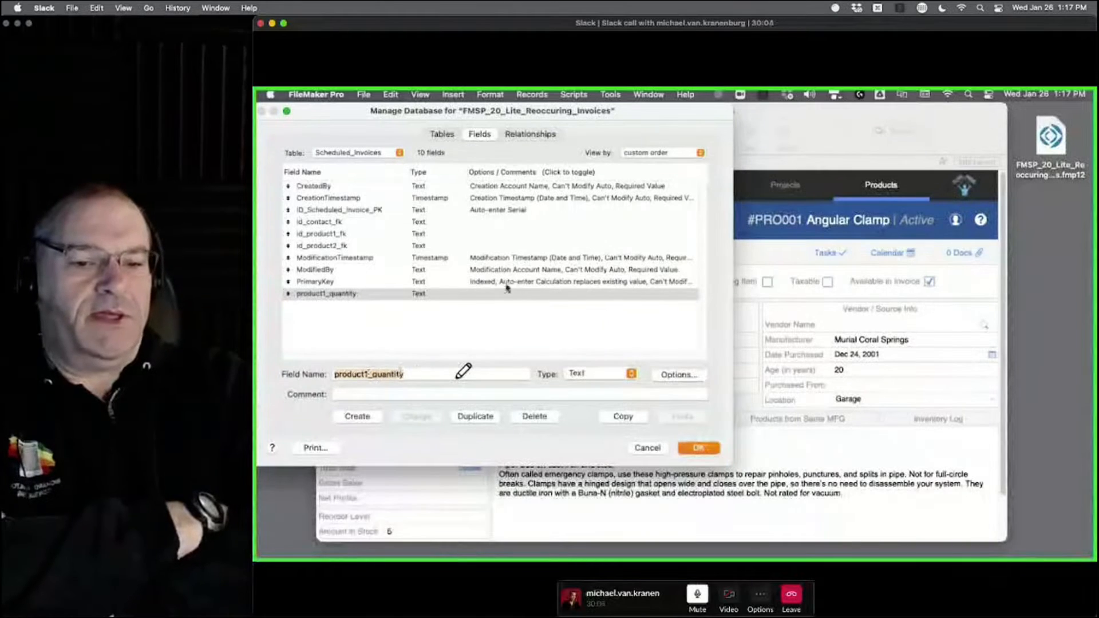
{"action": "left_click", "coordinate": [613, 372]}
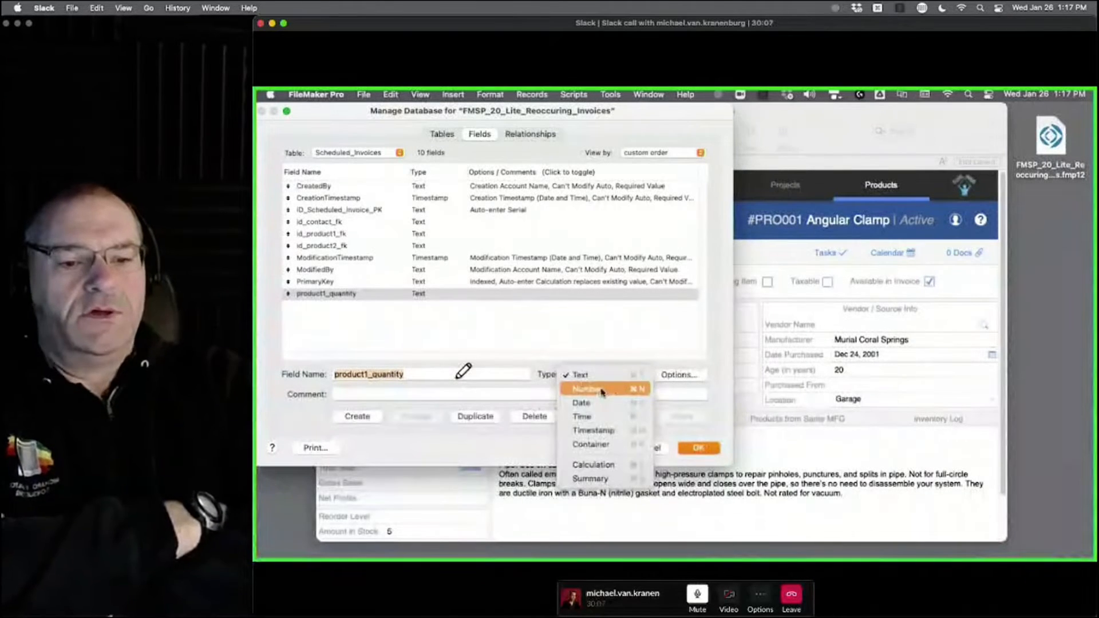
{"action": "left_click", "coordinate": [602, 388]}
{"action": "left_click", "coordinate": [414, 417]}
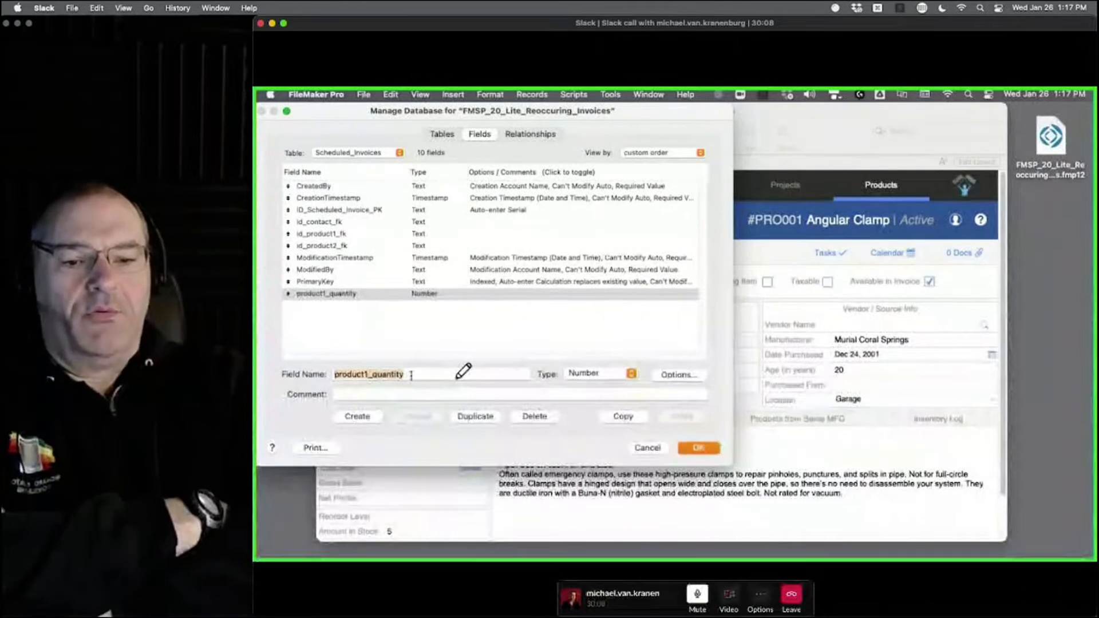
Create a product2_quantity number field from the product1_quantity name
{"action": "left_click", "coordinate": [375, 372]}
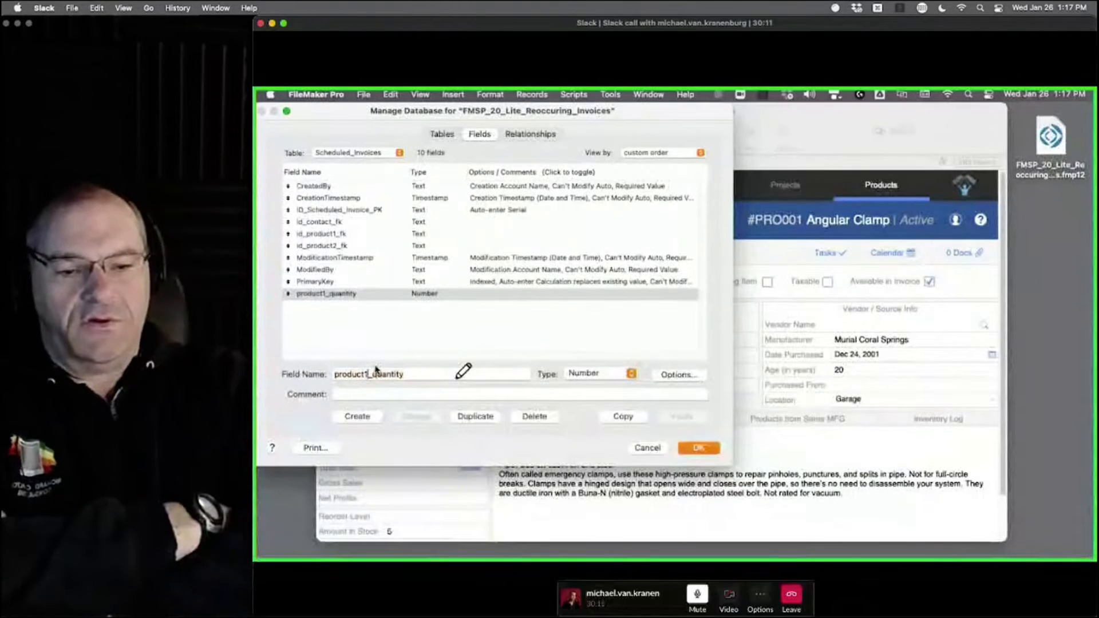
{"action": "key", "text": "BackSpace"}
{"action": "type", "text": "2"}
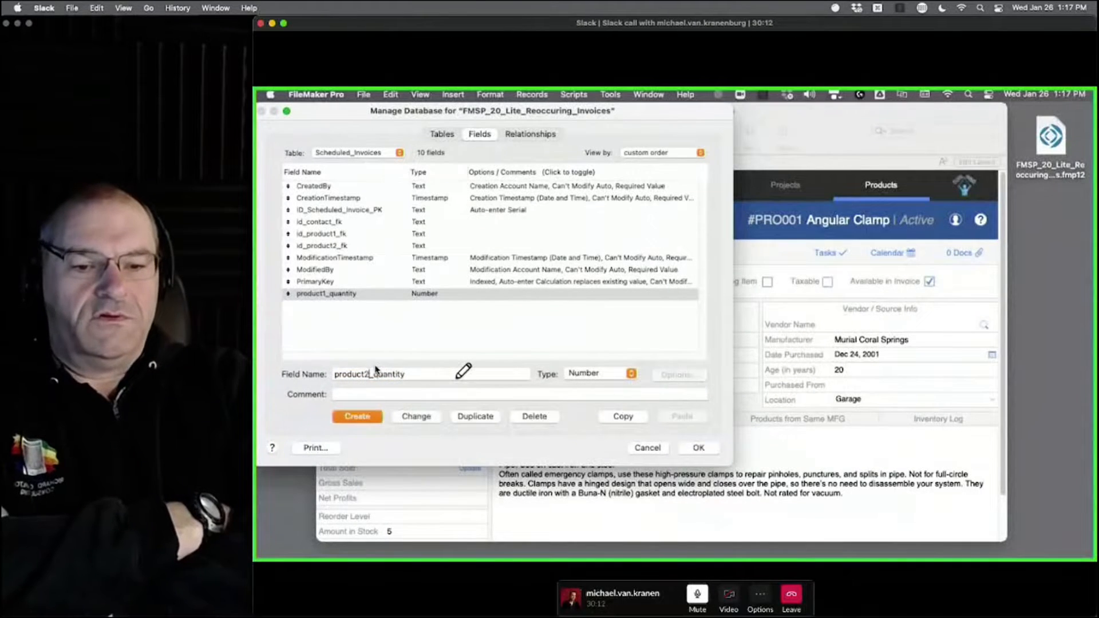
{"action": "left_click", "coordinate": [371, 418]}
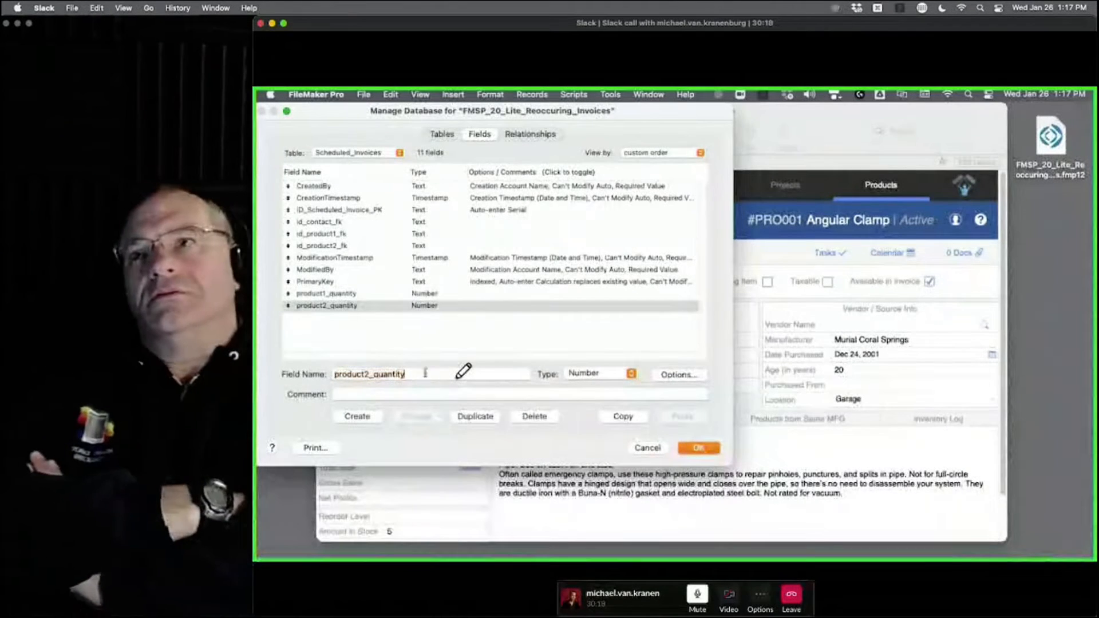
{"action": "type", "text": "p"}
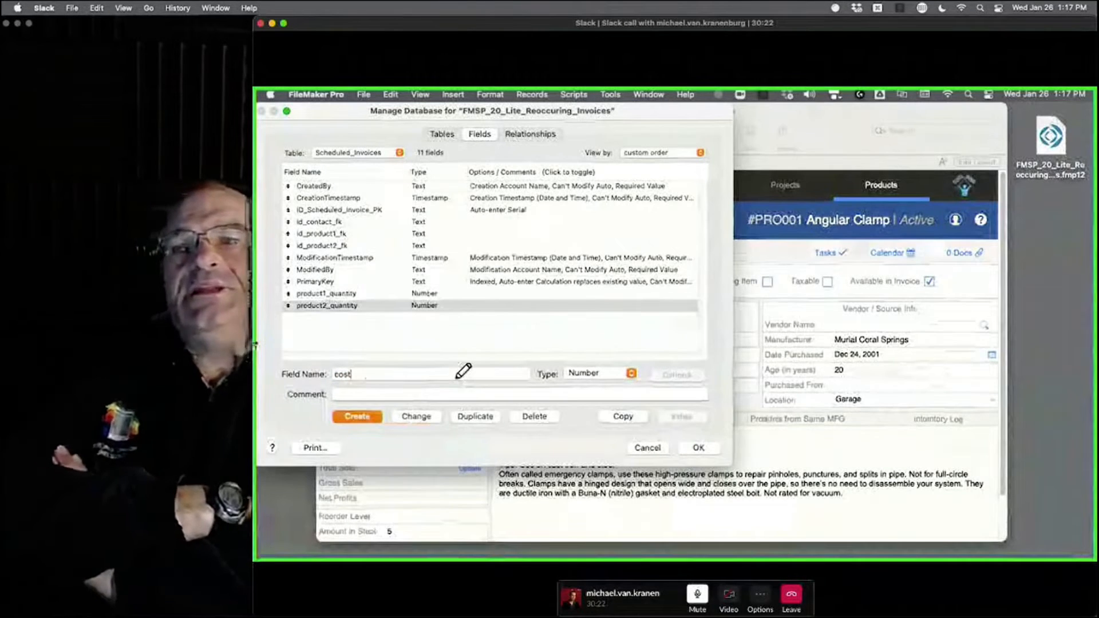
{"action": "key", "text": "BackSpace"}
{"action": "key", "text": "BackSpace"}
{"action": "key", "text": "BackSpace"}
{"action": "key", "text": "BackSpace"}
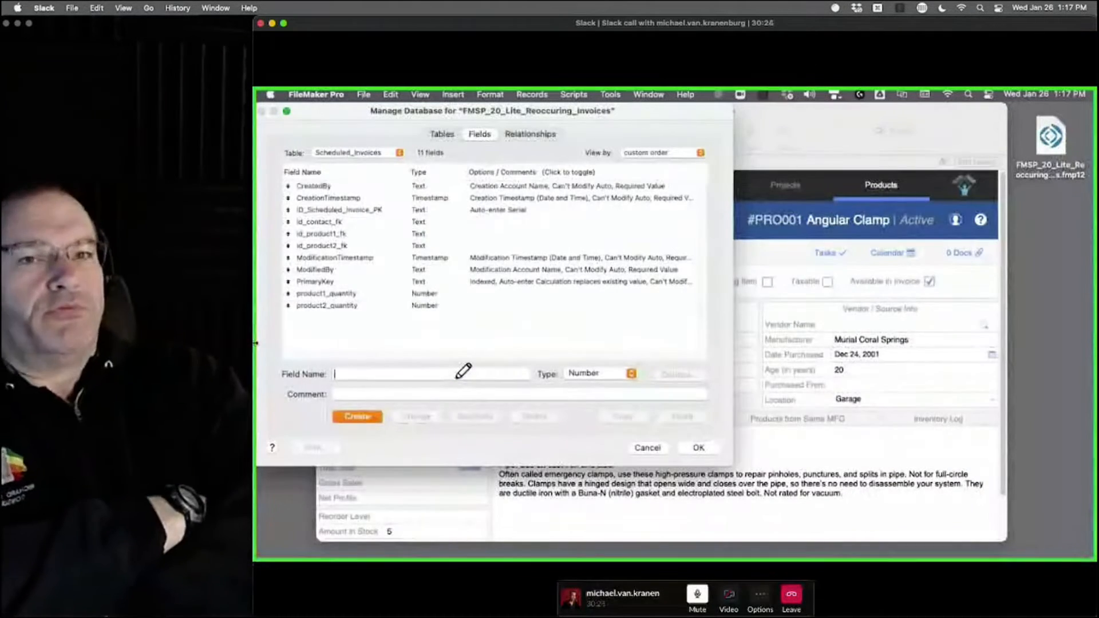
{"action": "type", "text": "Exc"}
{"action": "key", "text": "BackSpace"}
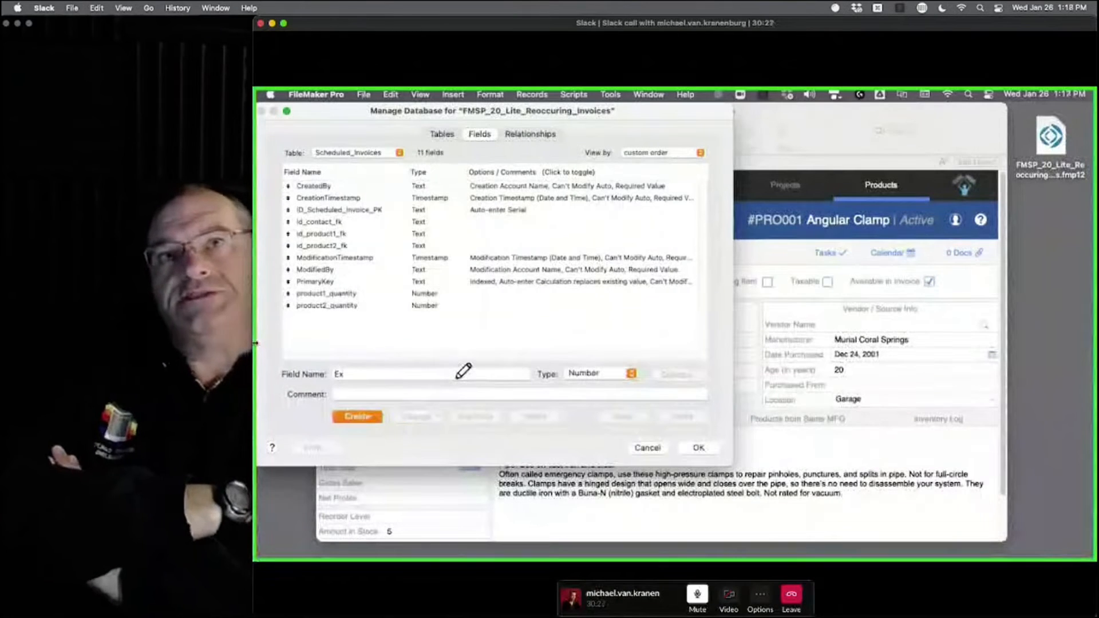
{"action": "type", "text": "tended_"}
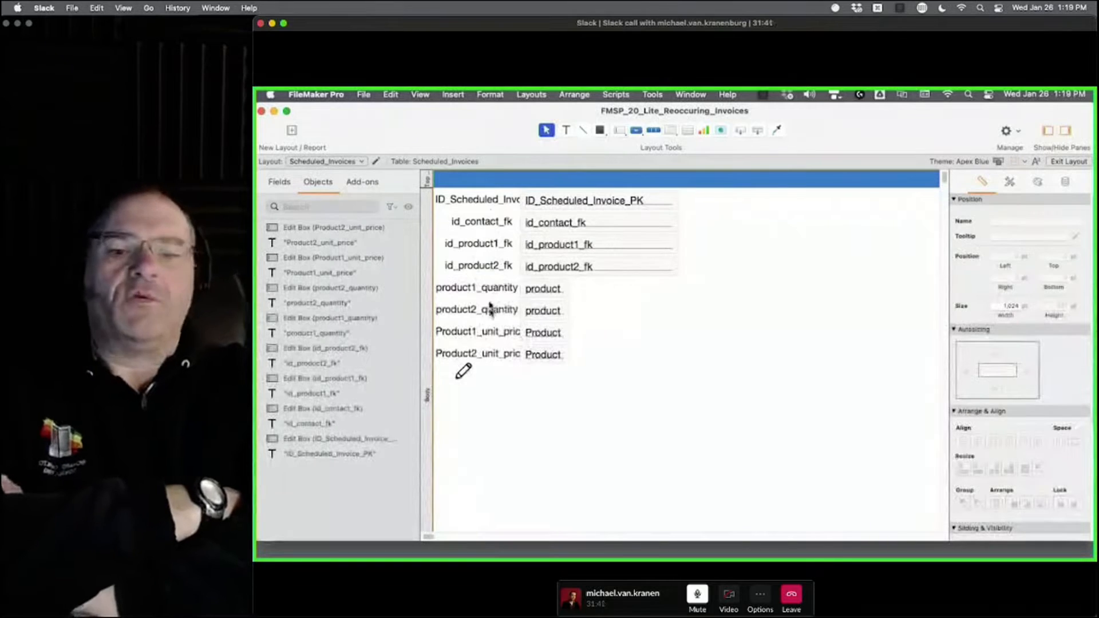
Place the ID_Scheduled_Invoice_PK, id_contact_fk, id_product1_fk, id_product2_fk and product1_quantity labels side by side in the layout's header strip
{"action": "left_click_drag", "start_coordinate": [473, 201], "coordinate": [473, 183]}
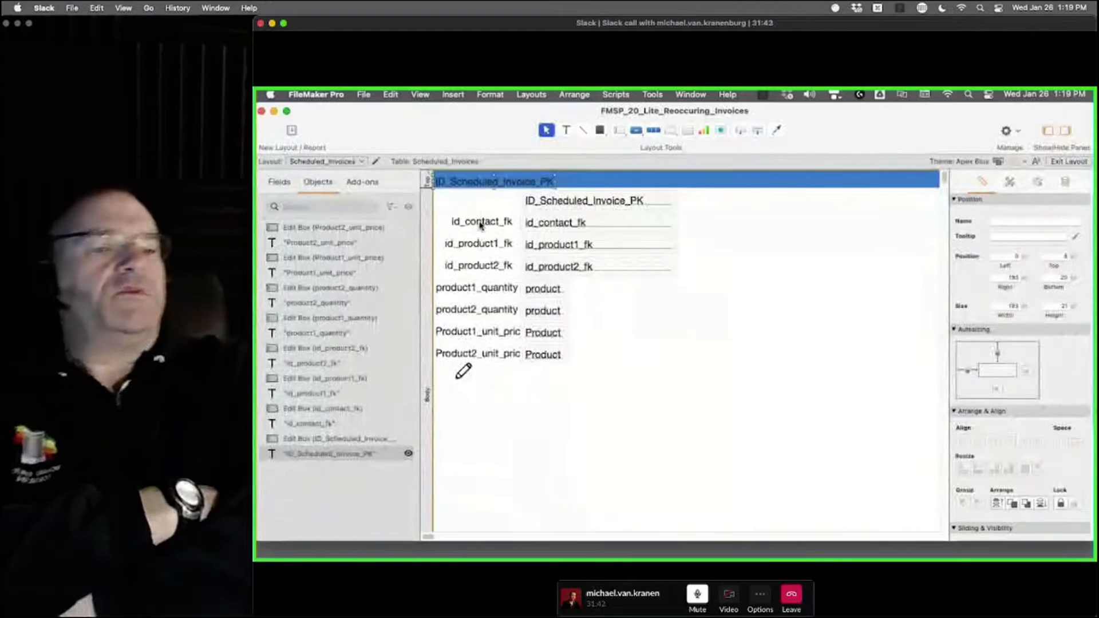
{"action": "left_click_drag", "start_coordinate": [481, 223], "coordinate": [605, 181]}
{"action": "left_click_drag", "start_coordinate": [482, 245], "coordinate": [710, 184]}
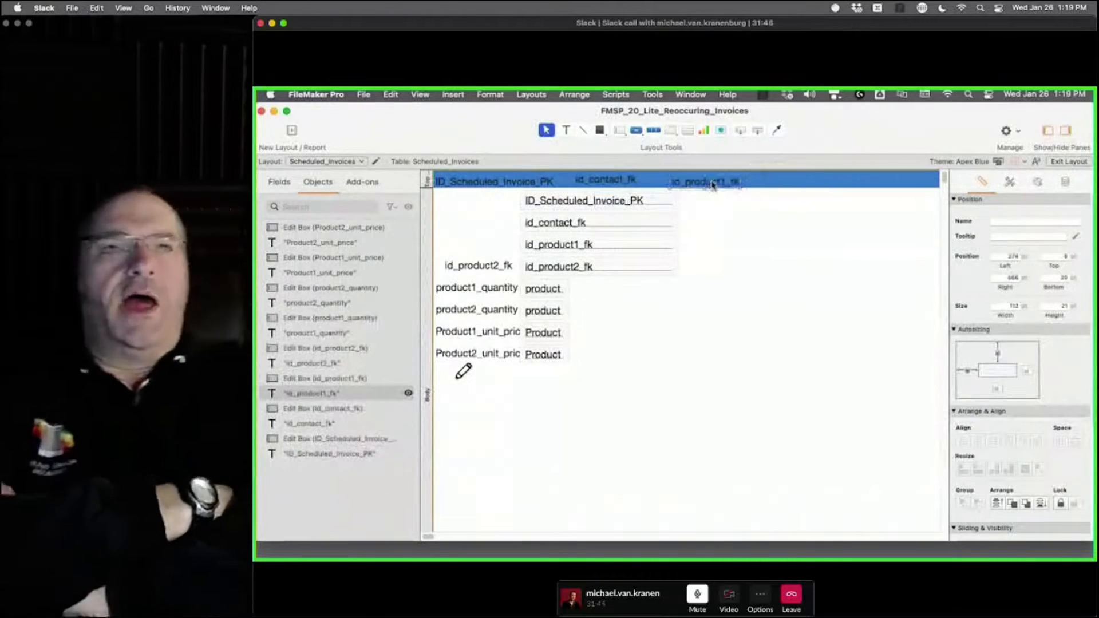
{"action": "left_click_drag", "start_coordinate": [477, 266], "coordinate": [796, 182]}
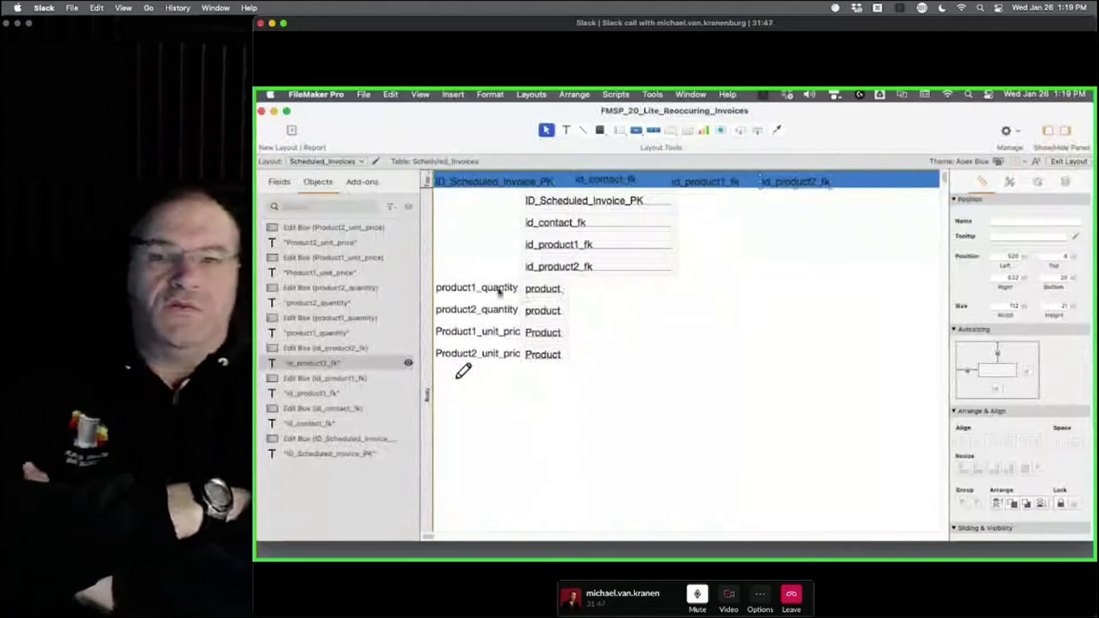
{"action": "left_click_drag", "start_coordinate": [500, 287], "coordinate": [902, 185]}
{"action": "left_click", "coordinate": [406, 546]}
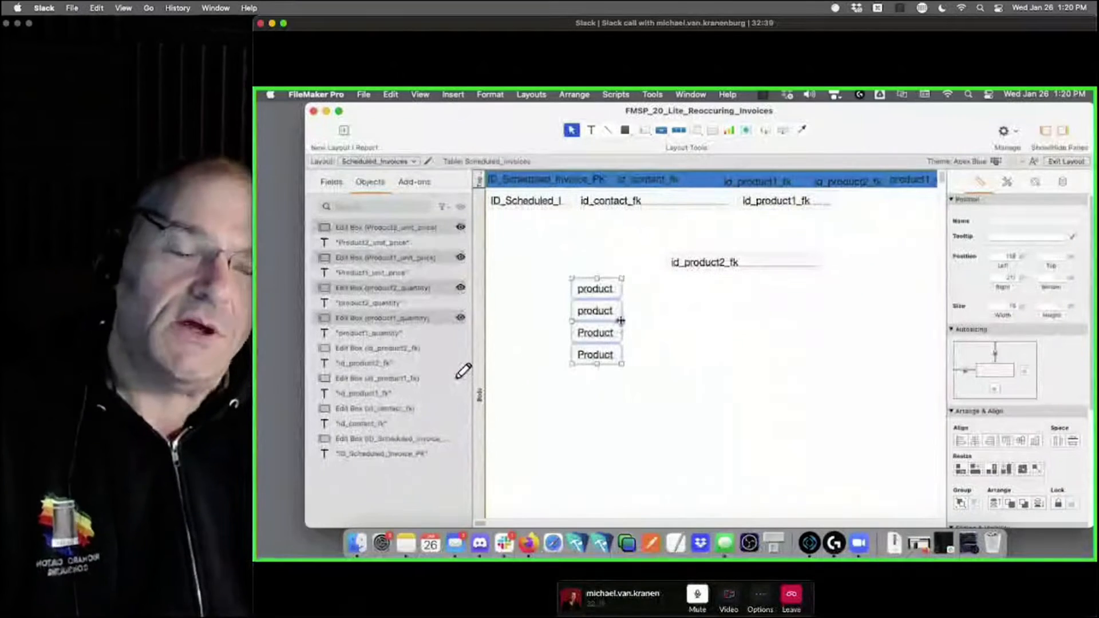
Widen the four product quantity and unit price fields and resize all field boxes to the smallest width among them
{"action": "left_click_drag", "start_coordinate": [620, 320], "coordinate": [667, 338]}
{"action": "left_click", "coordinate": [783, 356]}
{"action": "left_click_drag", "start_coordinate": [833, 404], "coordinate": [486, 186]}
{"action": "left_click", "coordinate": [1063, 182]}
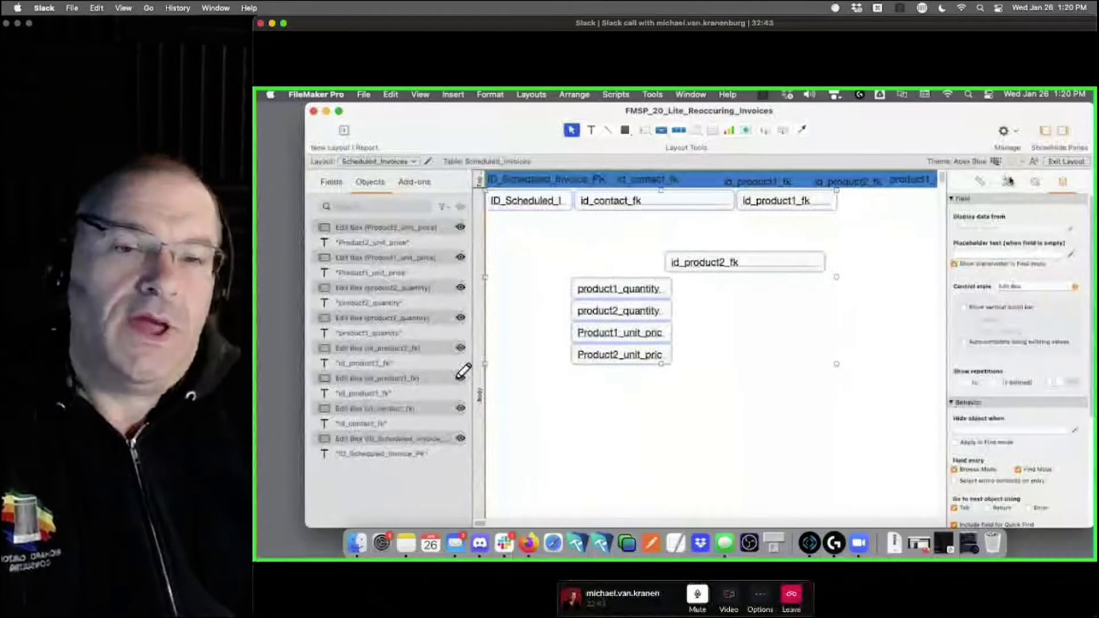
{"action": "left_click", "coordinate": [1034, 183]}
{"action": "left_click", "coordinate": [1007, 183]}
{"action": "left_click", "coordinate": [980, 183]}
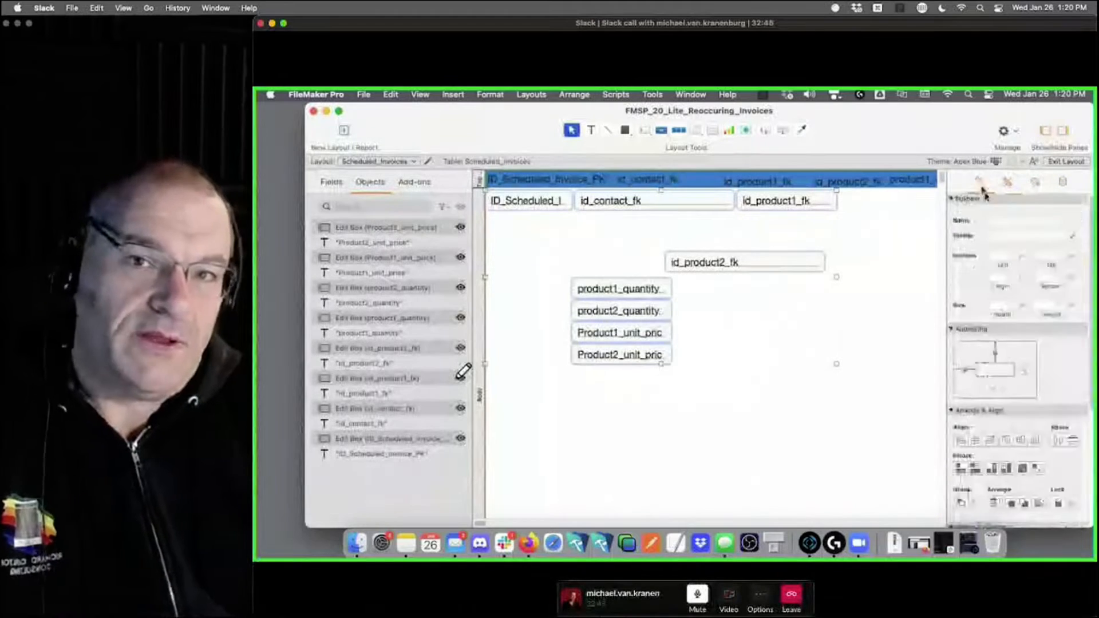
{"action": "scroll", "coordinate": [997, 295], "scroll_direction": "down", "scroll_amount": 5}
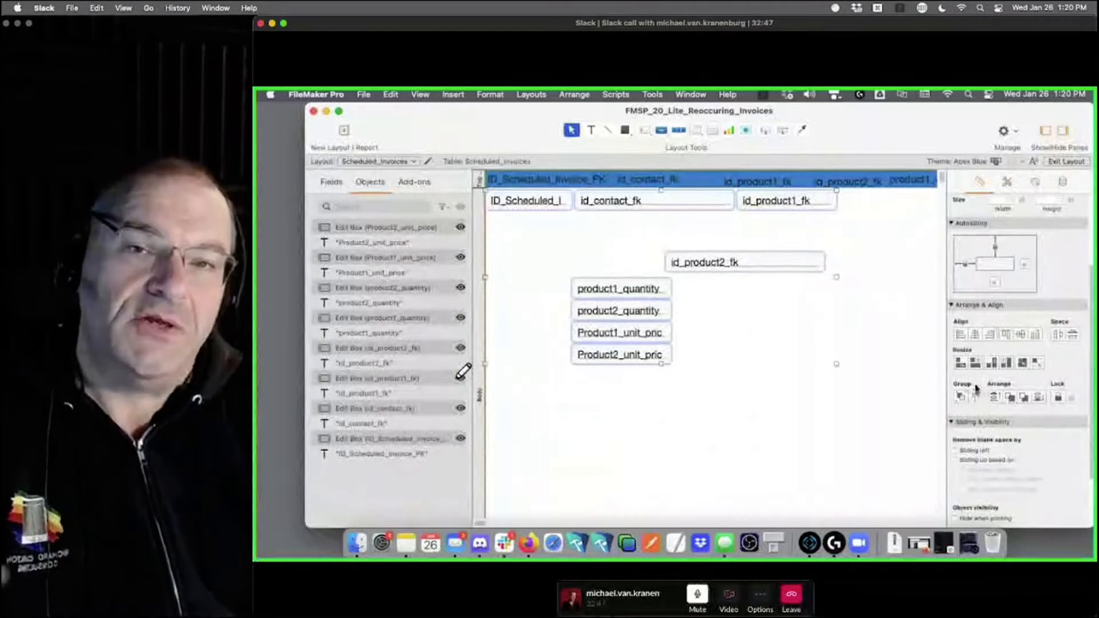
{"action": "left_click", "coordinate": [960, 363]}
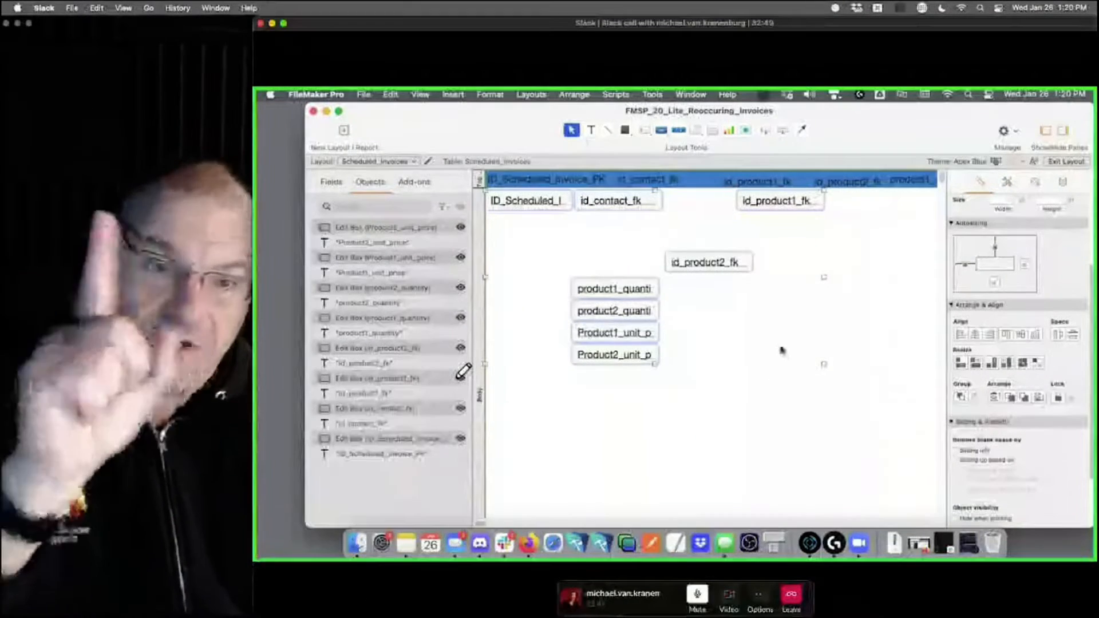
{"action": "left_click", "coordinate": [752, 328]}
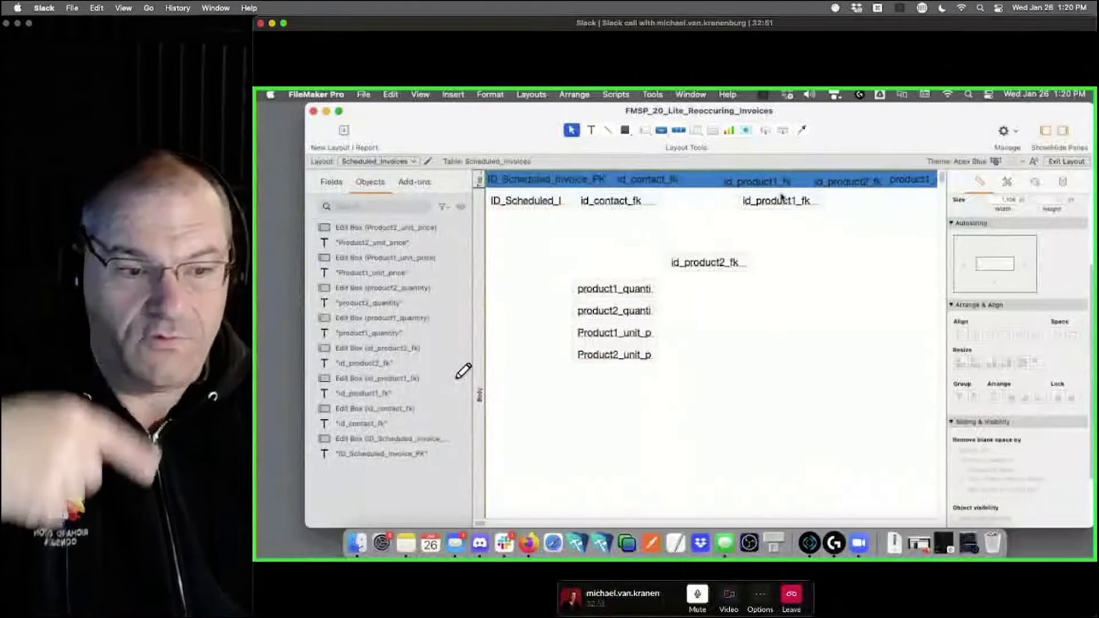
Arrange the field boxes in one row beneath the header labels, in label order, and distribute them evenly horizontally
{"action": "left_click_drag", "start_coordinate": [780, 199], "coordinate": [709, 201]}
{"action": "left_click_drag", "start_coordinate": [698, 264], "coordinate": [789, 204]}
{"action": "left_click_drag", "start_coordinate": [587, 291], "coordinate": [886, 204]}
{"action": "left_click_drag", "start_coordinate": [642, 399], "coordinate": [878, 202]}
{"action": "left_click", "coordinate": [794, 235]}
{"action": "scroll", "coordinate": [731, 319], "scroll_direction": "right", "scroll_amount": 5}
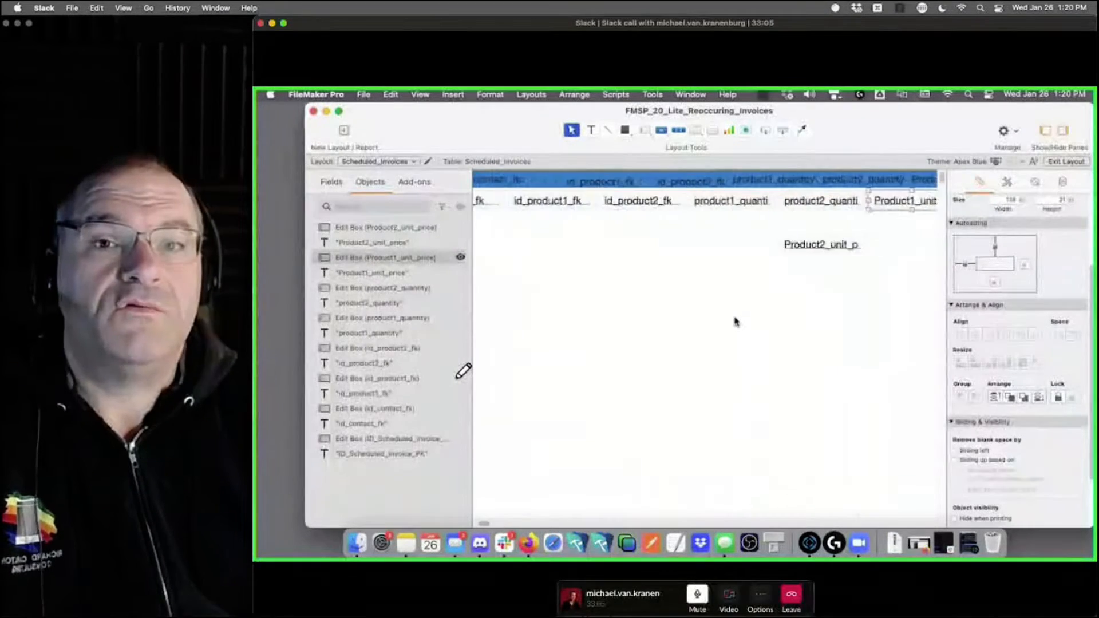
{"action": "left_click_drag", "start_coordinate": [637, 251], "coordinate": [822, 206]}
{"action": "left_click_drag", "start_coordinate": [876, 244], "coordinate": [868, 245]}
{"action": "left_click_drag", "start_coordinate": [891, 256], "coordinate": [334, 196]}
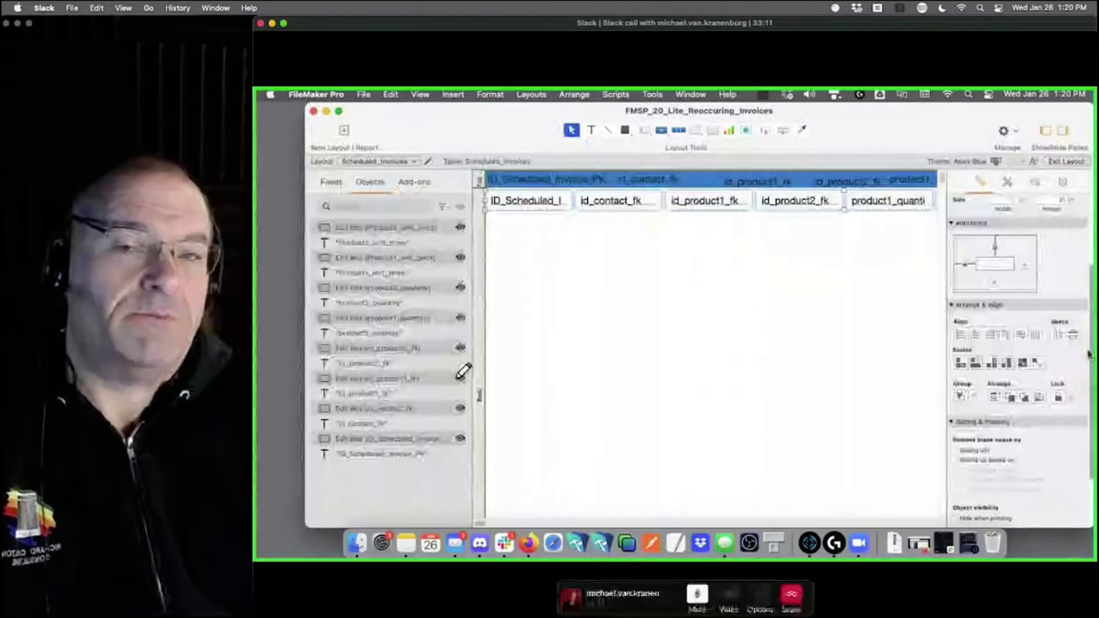
{"action": "left_click", "coordinate": [1058, 338]}
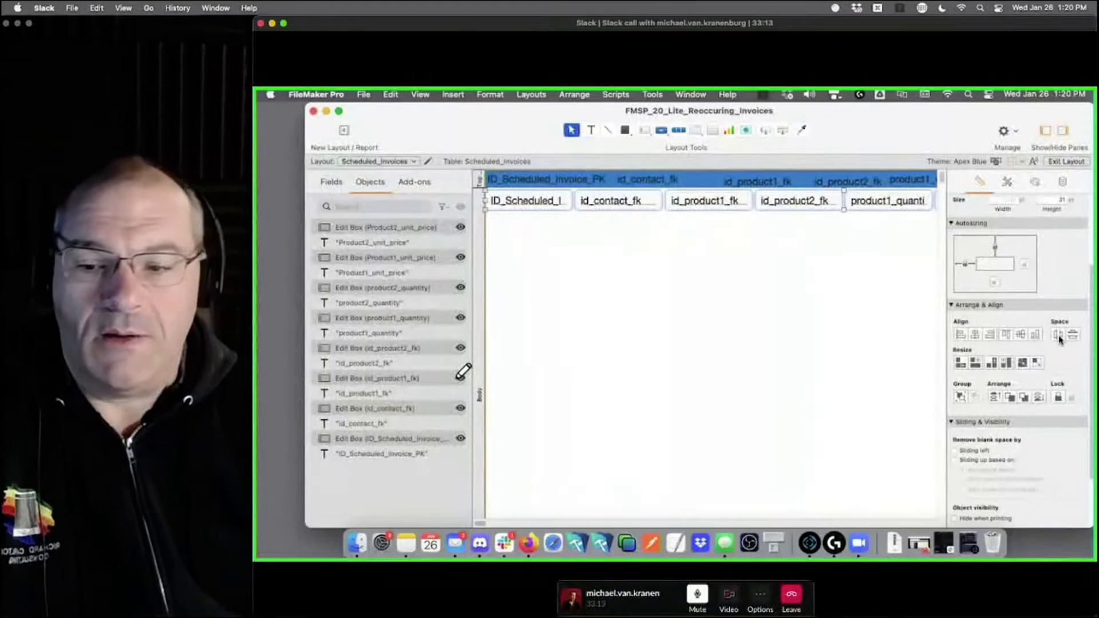
Shift the other fields over to widen ID_Scheduled_Invoice_PK to its full name, and place the id_contact_fk label above its field
{"action": "left_click", "coordinate": [539, 185]}
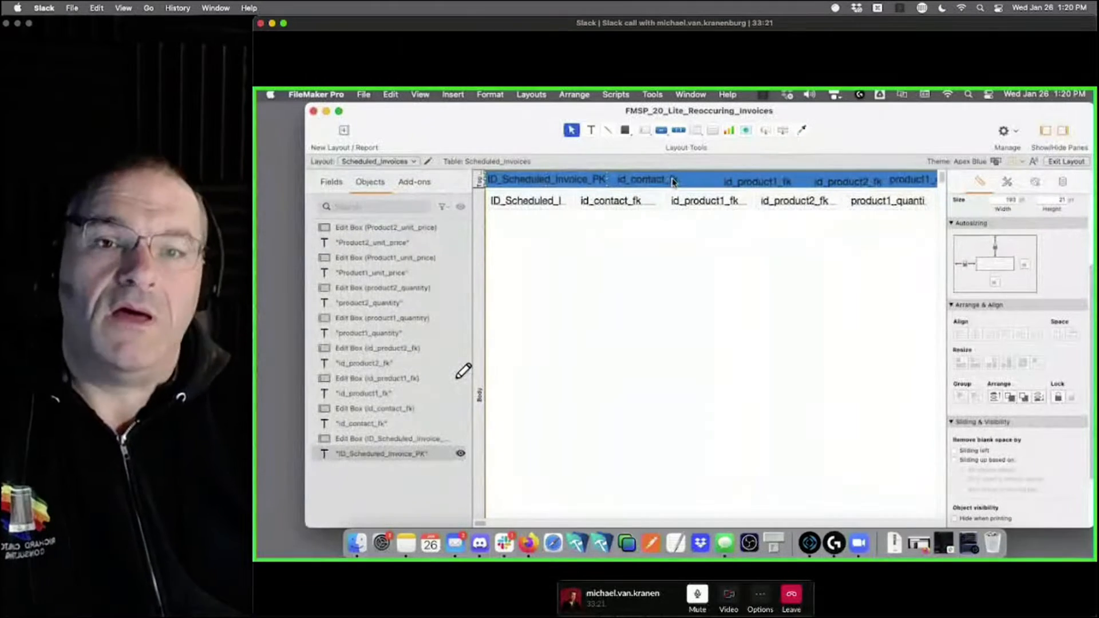
{"action": "left_click_drag", "start_coordinate": [624, 260], "coordinate": [943, 207]}
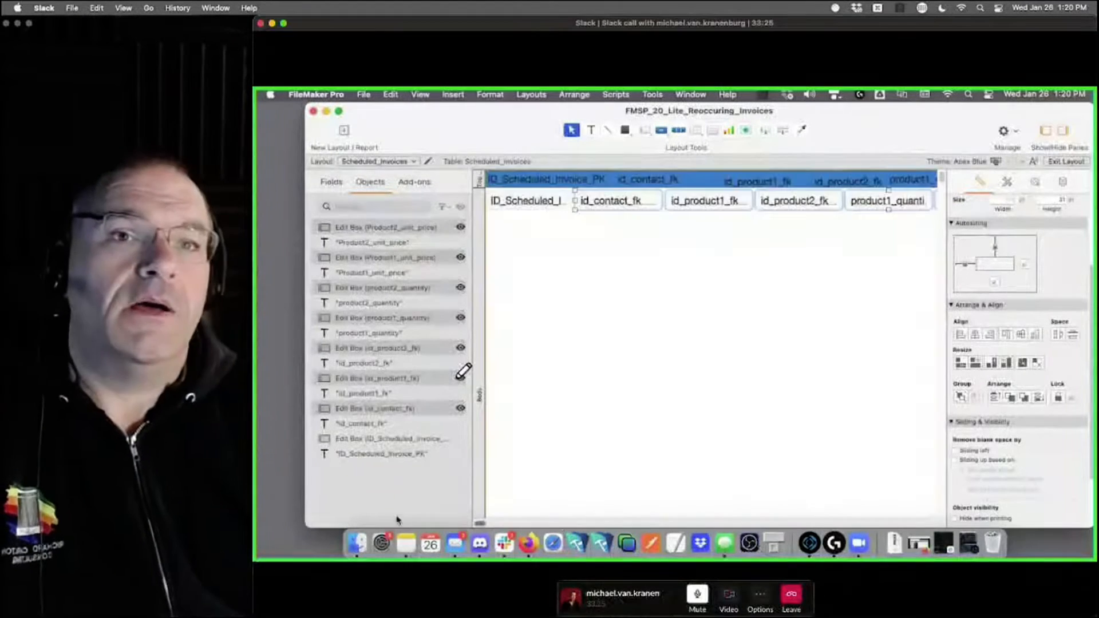
{"action": "left_click_drag", "start_coordinate": [599, 205], "coordinate": [646, 206]}
{"action": "left_click", "coordinate": [544, 207]}
{"action": "left_click_drag", "start_coordinate": [570, 204], "coordinate": [640, 183]}
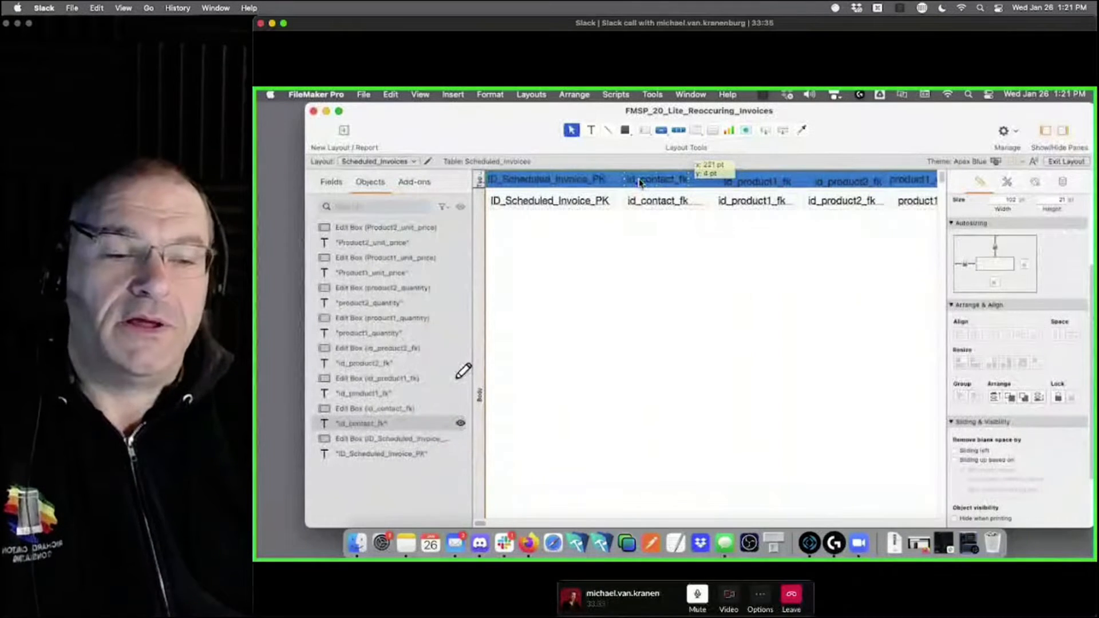
Move the id_product1_fk label above its field and align all header labels along their top edges
{"action": "left_click_drag", "start_coordinate": [732, 183], "coordinate": [724, 183]}
{"action": "left_click_drag", "start_coordinate": [481, 523], "coordinate": [491, 520]}
{"action": "left_click_drag", "start_coordinate": [891, 177], "coordinate": [304, 180]}
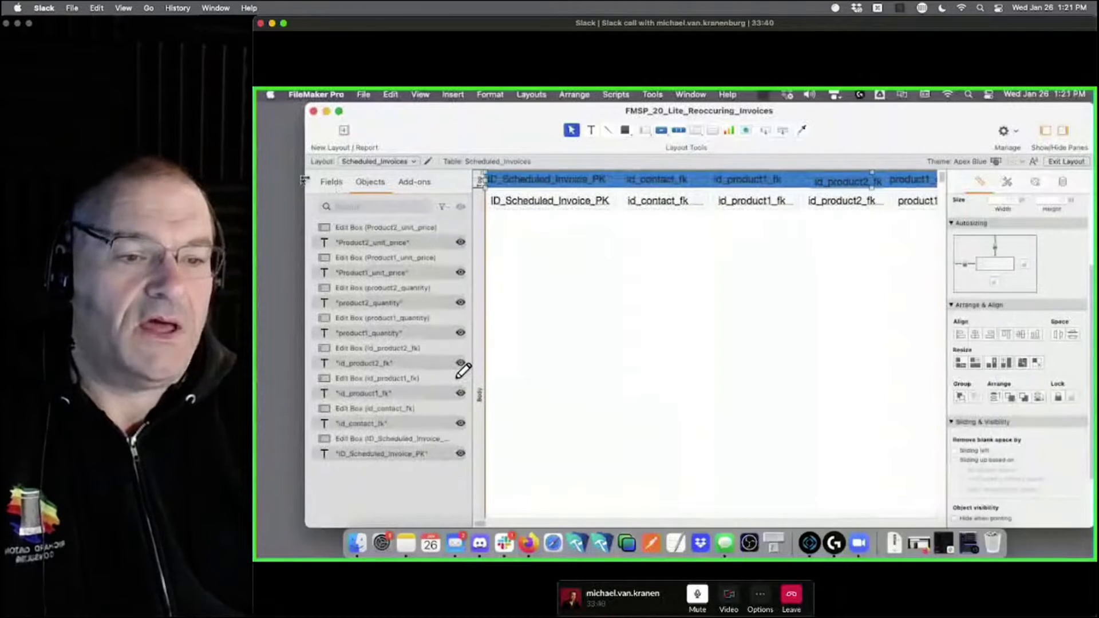
{"action": "left_click", "coordinate": [1009, 335]}
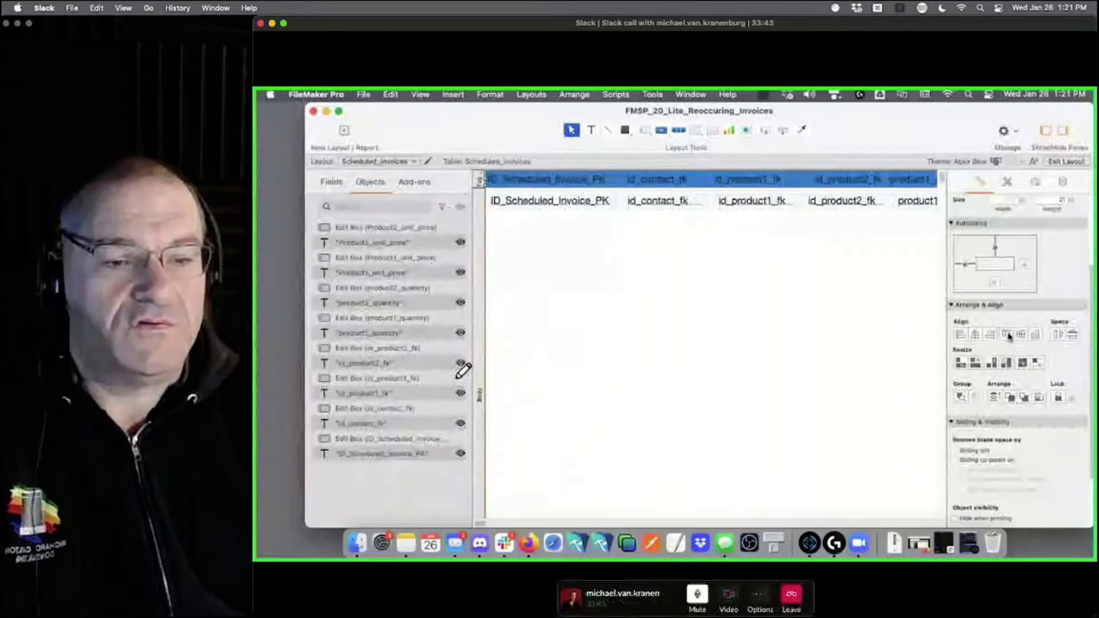
{"action": "left_click", "coordinate": [699, 245]}
Line up the id_product1_fk label with its field and resize all labels except ID_Scheduled_Invoice_PK to the smallest width
{"action": "left_click_drag", "start_coordinate": [728, 183], "coordinate": [733, 183]}
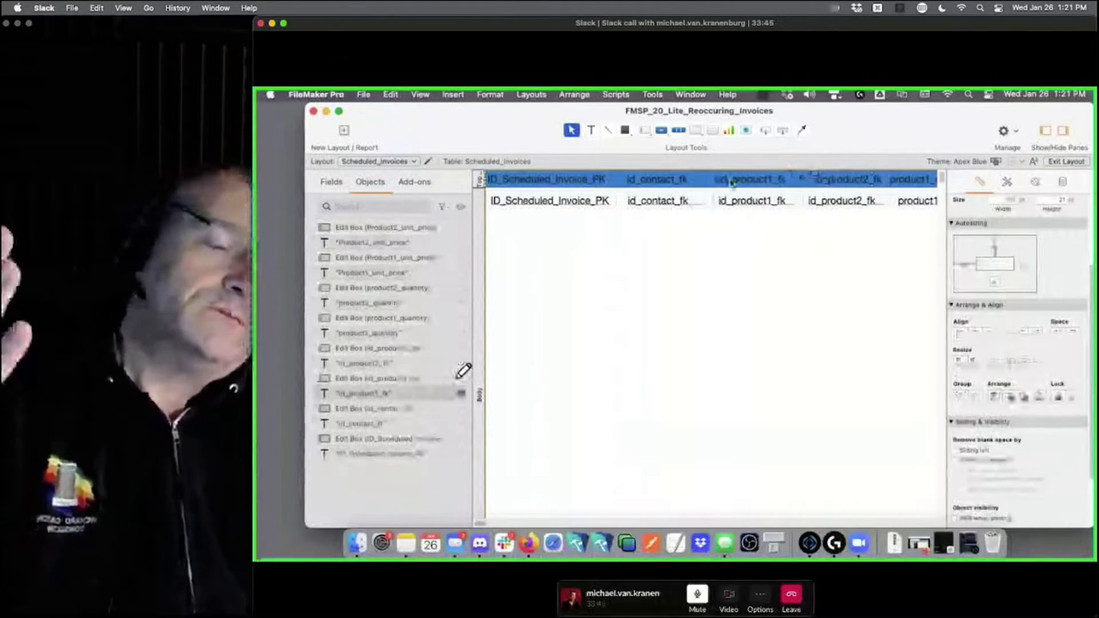
{"action": "left_click", "coordinate": [671, 187]}
{"action": "left_click_drag", "start_coordinate": [481, 526], "coordinate": [490, 525]}
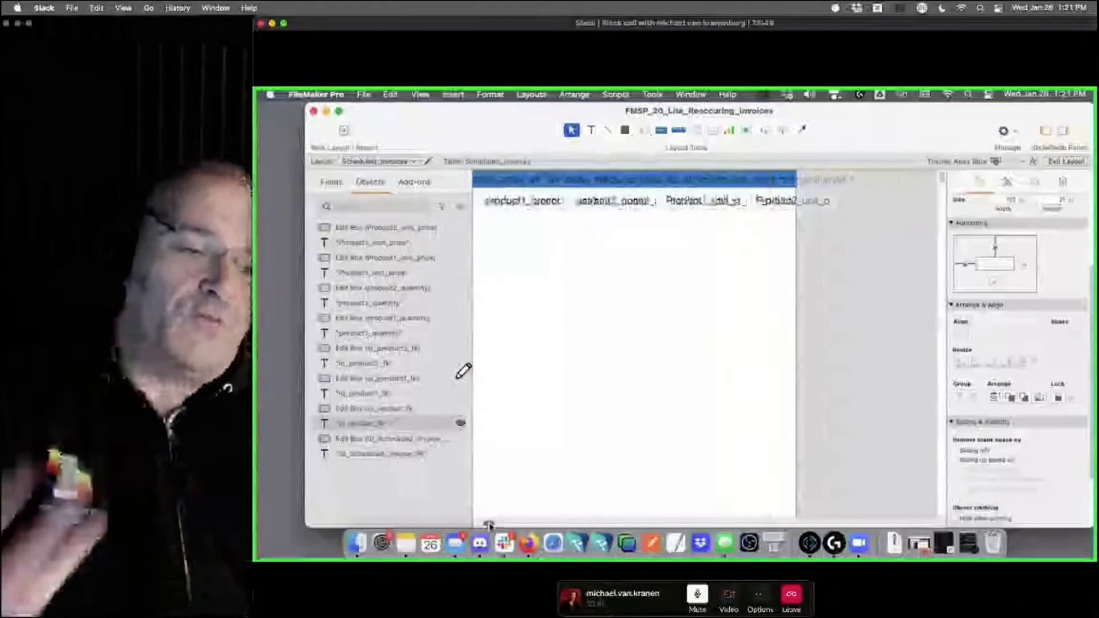
{"action": "left_click_drag", "start_coordinate": [924, 179], "coordinate": [428, 172]}
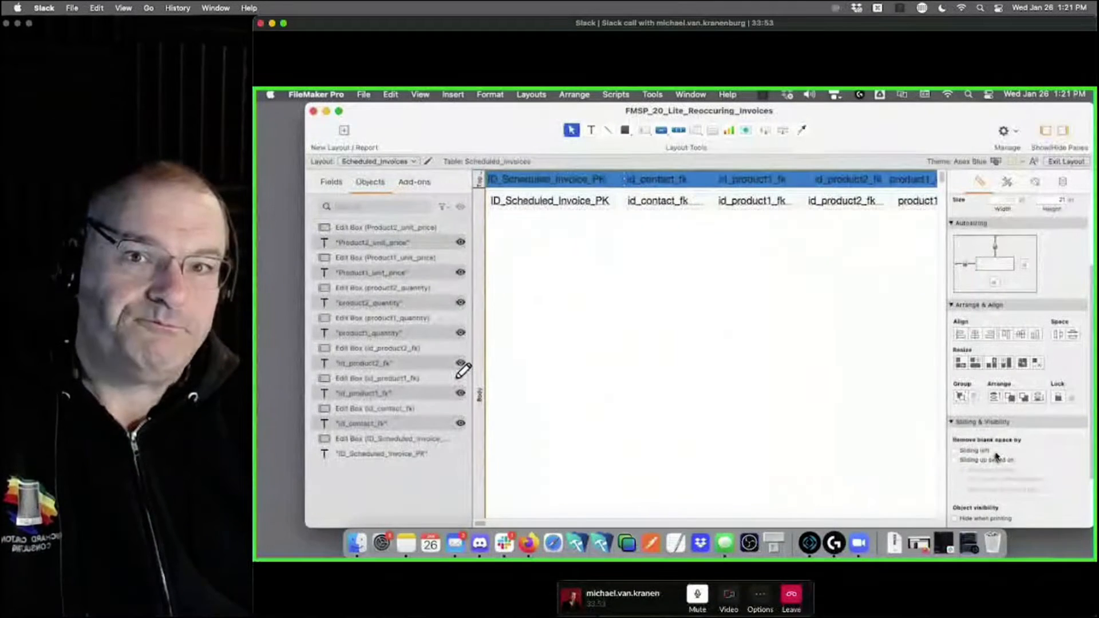
{"action": "left_click", "coordinate": [966, 367]}
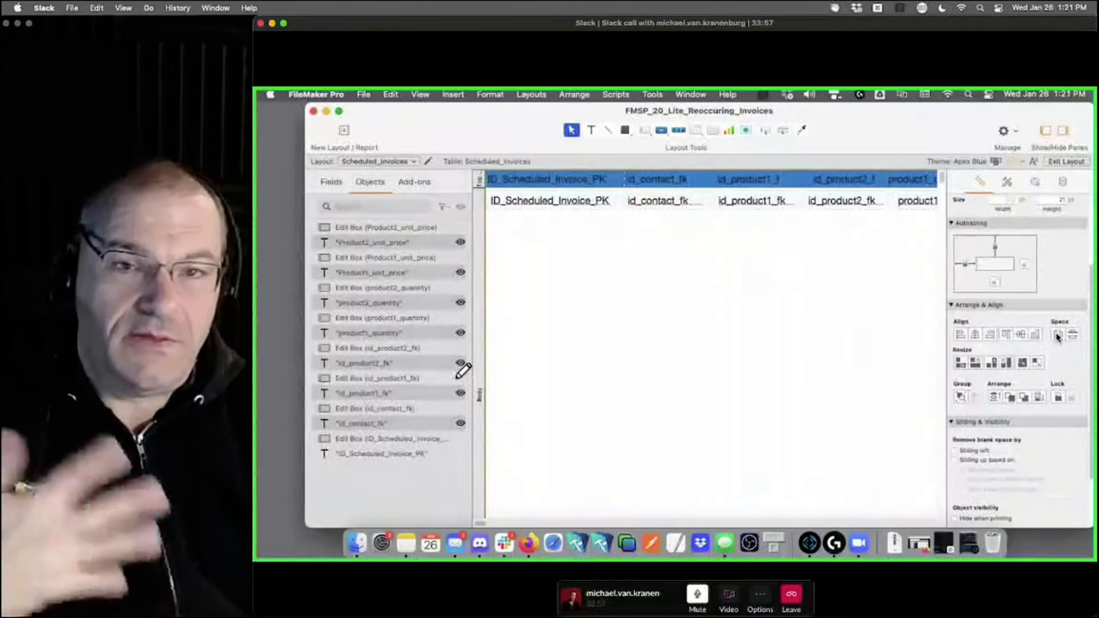
Position the Product2_unit_price label above its field and distribute the labels from id_contact_fk onward evenly horizontally
{"action": "left_click_drag", "start_coordinate": [480, 524], "coordinate": [492, 525]}
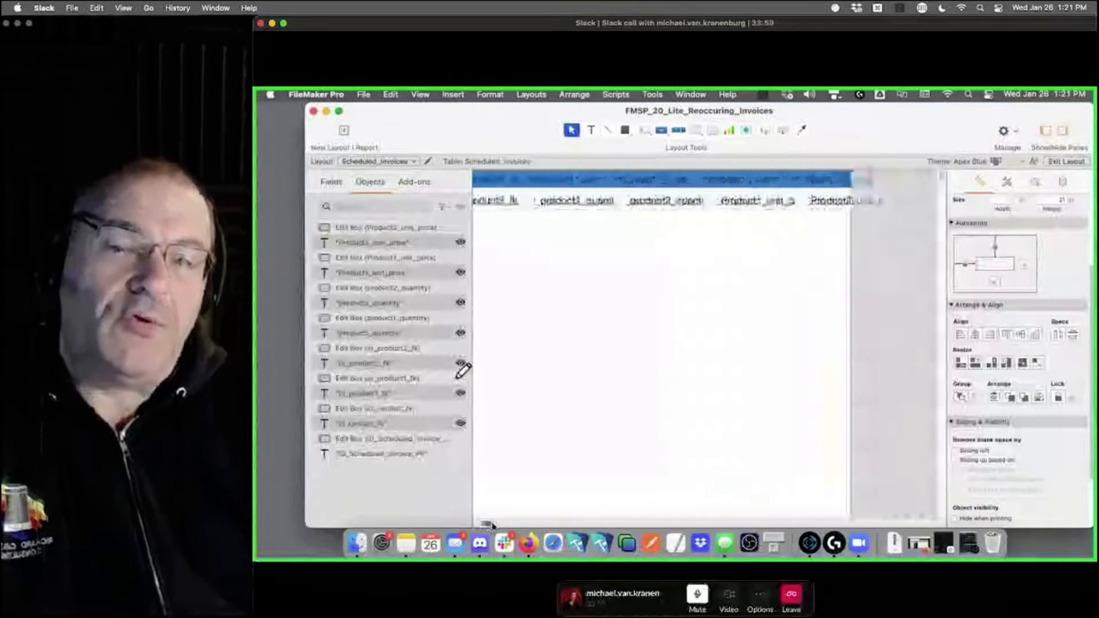
{"action": "left_click", "coordinate": [735, 182]}
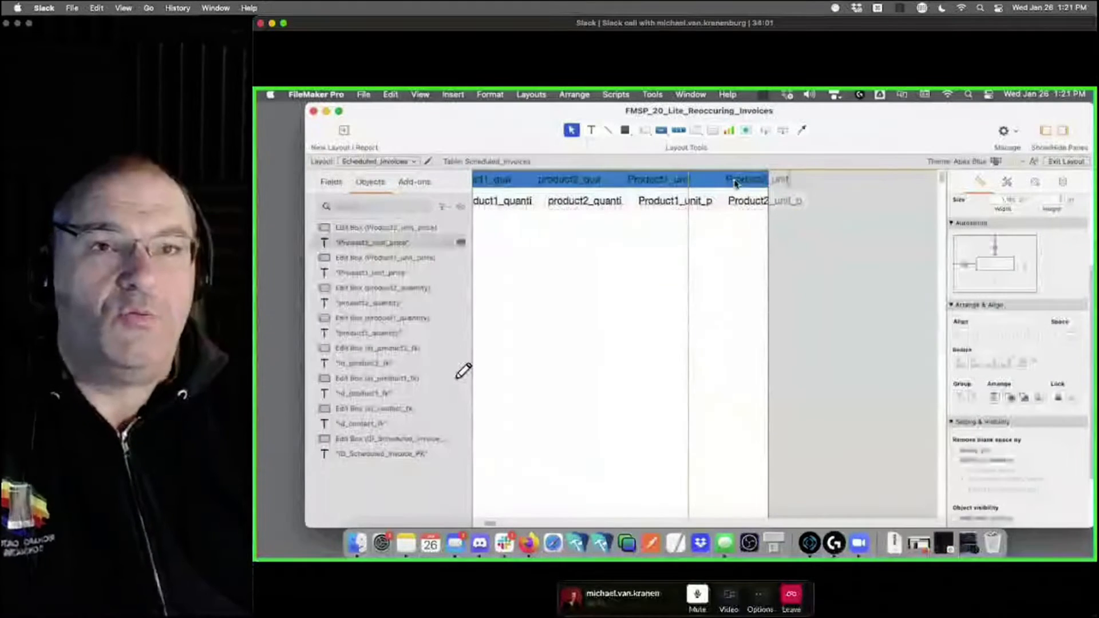
{"action": "mouse_move", "coordinate": [823, 181]}
{"action": "left_mouse_down"}
{"action": "mouse_move", "coordinate": [322, 182]}
{"action": "mouse_move", "coordinate": [634, 177]}
{"action": "mouse_move", "coordinate": [623, 175]}
{"action": "left_mouse_up"}
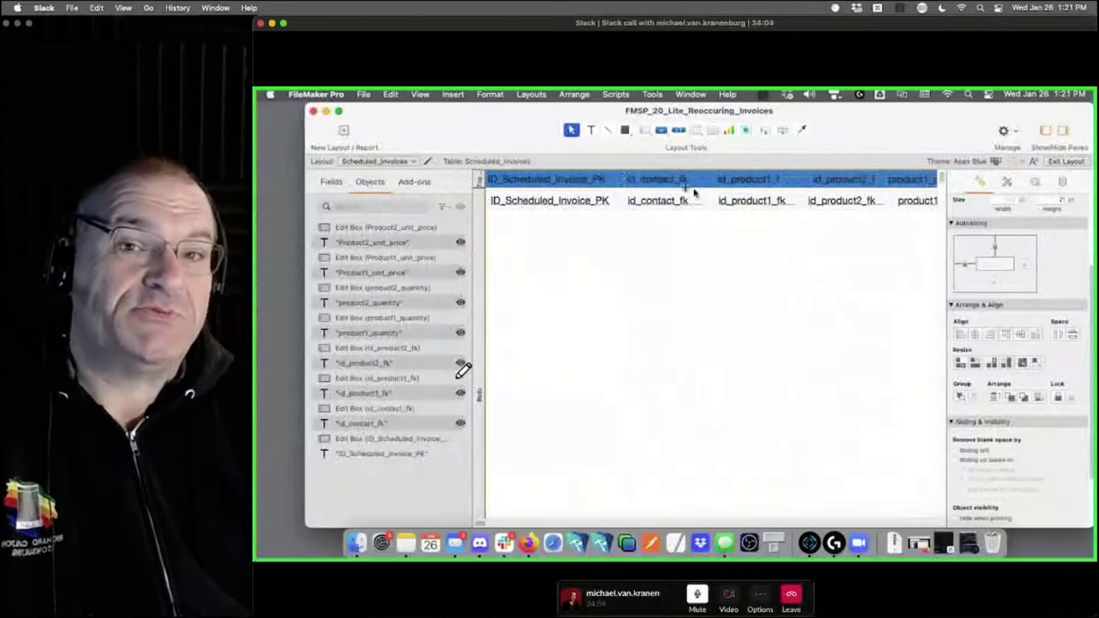
{"action": "left_click", "coordinate": [1058, 338]}
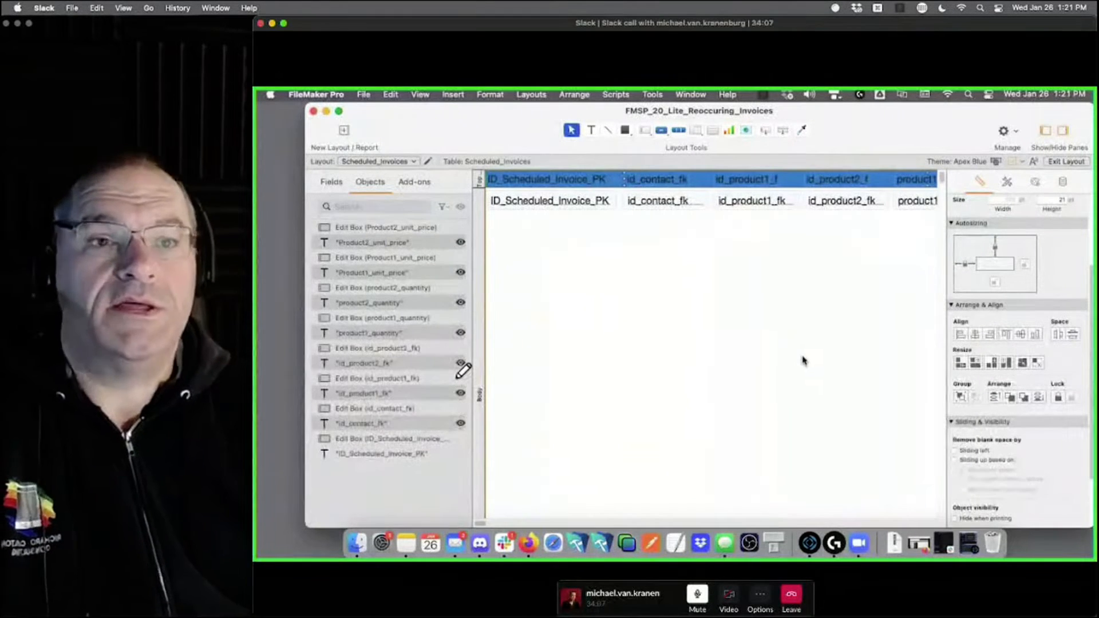
Shrink the body part to the height of the field row and nudge all field boxes up slightly
{"action": "left_click", "coordinate": [783, 378]}
{"action": "scroll", "coordinate": [626, 478], "scroll_direction": "down", "scroll_amount": 10}
{"action": "left_click_drag", "start_coordinate": [525, 419], "coordinate": [962, 195]}
{"action": "left_click_drag", "start_coordinate": [506, 523], "coordinate": [422, 521]}
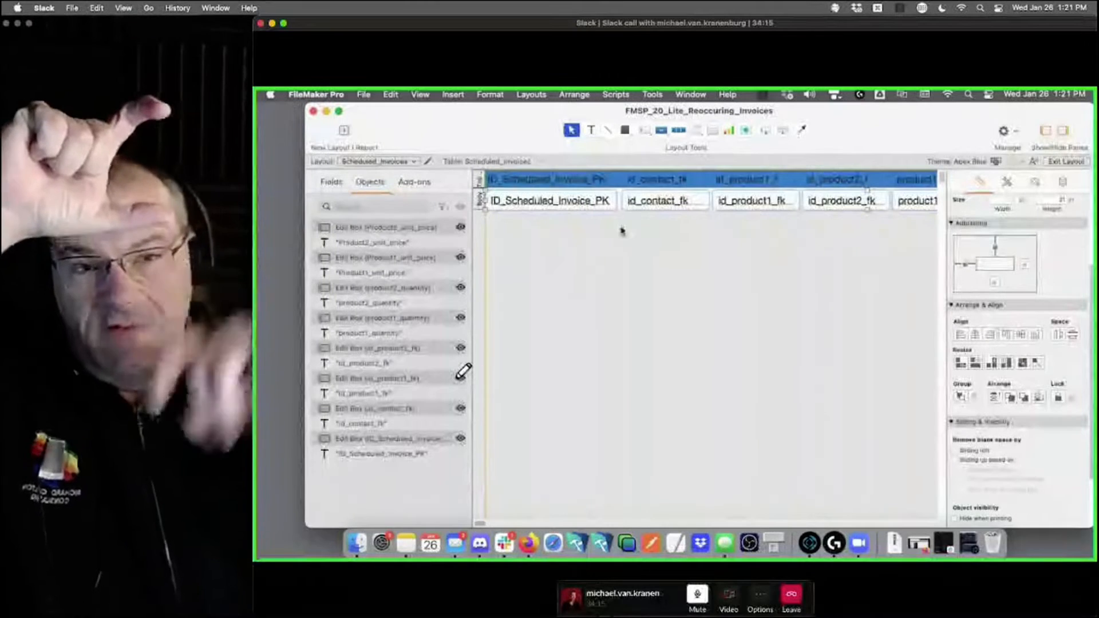
{"action": "key", "text": "Up"}
{"action": "key", "text": "Up"}
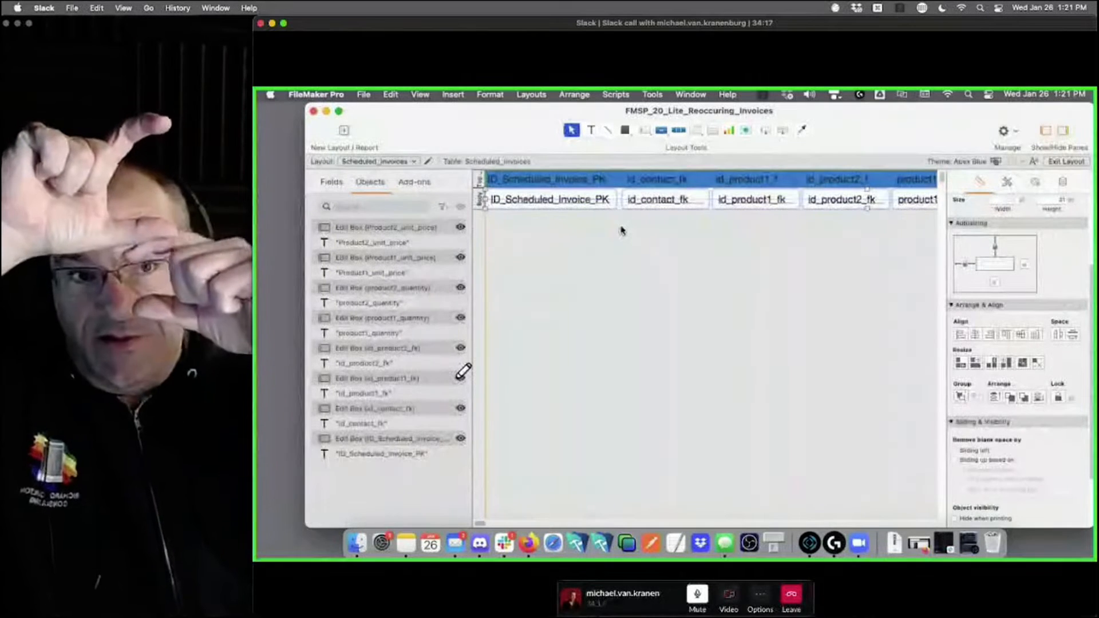
{"action": "left_click", "coordinate": [624, 219]}
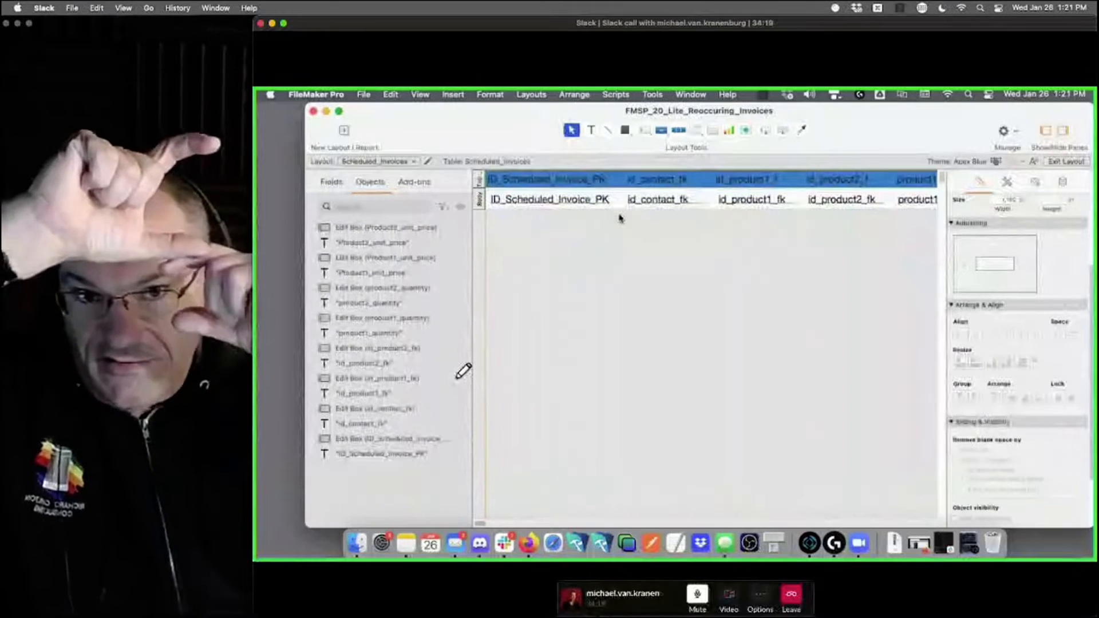
Widen the id_product1_fk and id_product2_fk header labels until their full names fit
{"action": "left_click", "coordinate": [659, 182]}
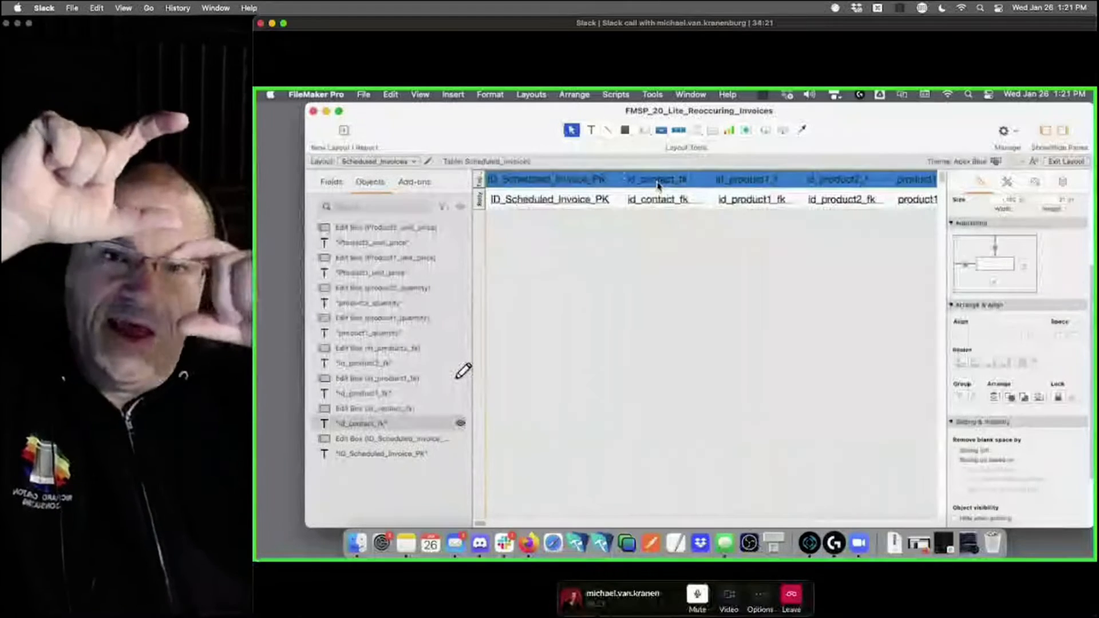
{"action": "left_click", "coordinate": [743, 181]}
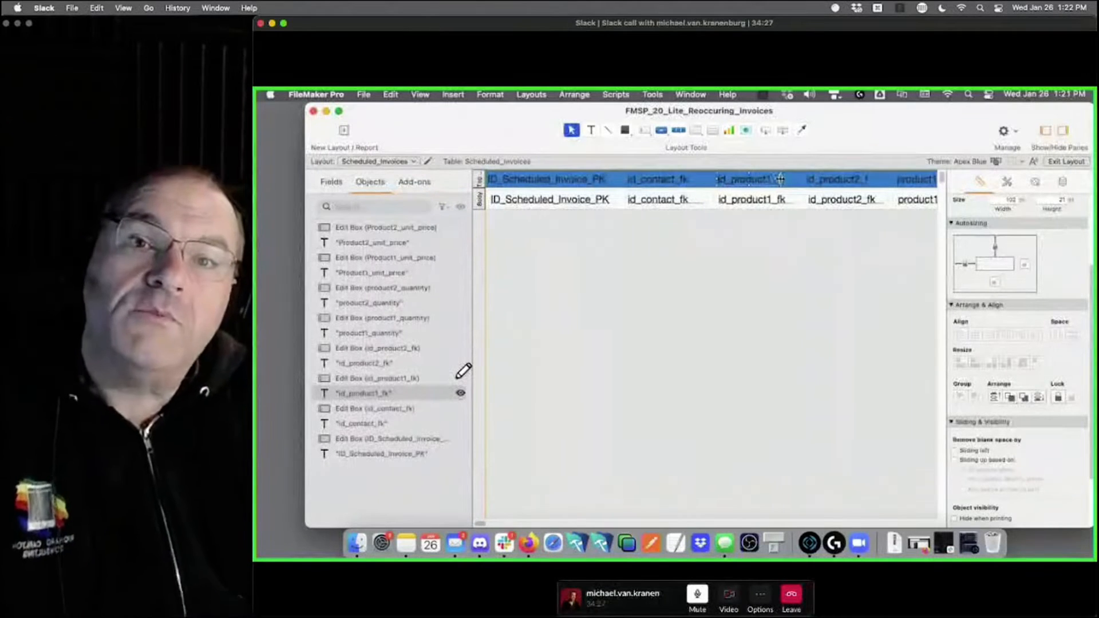
{"action": "left_click", "coordinate": [770, 259]}
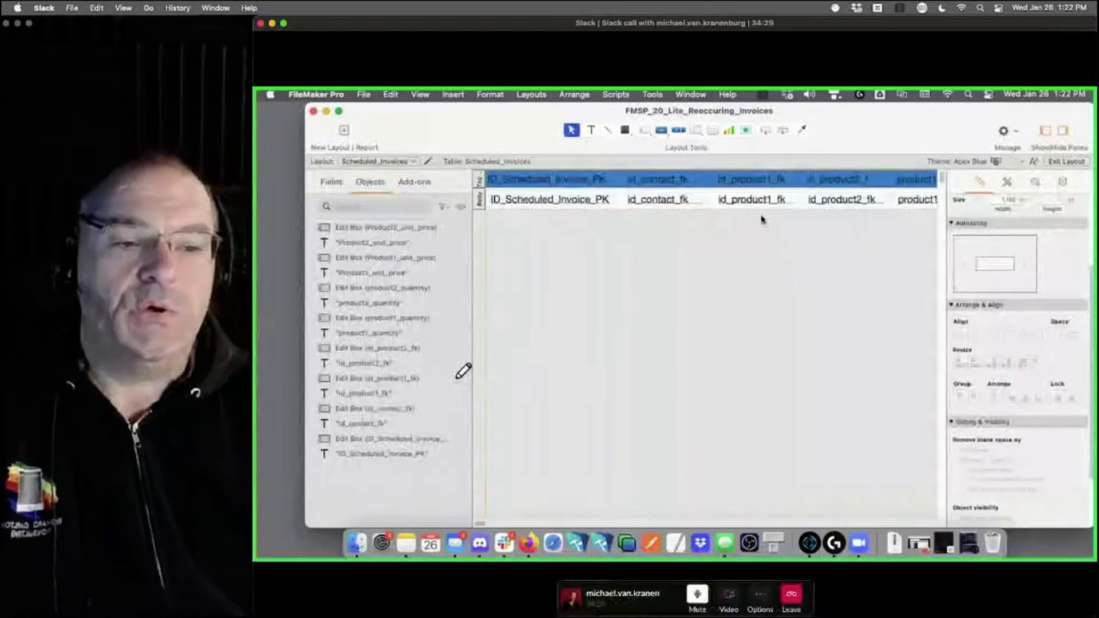
{"action": "left_click", "coordinate": [836, 180]}
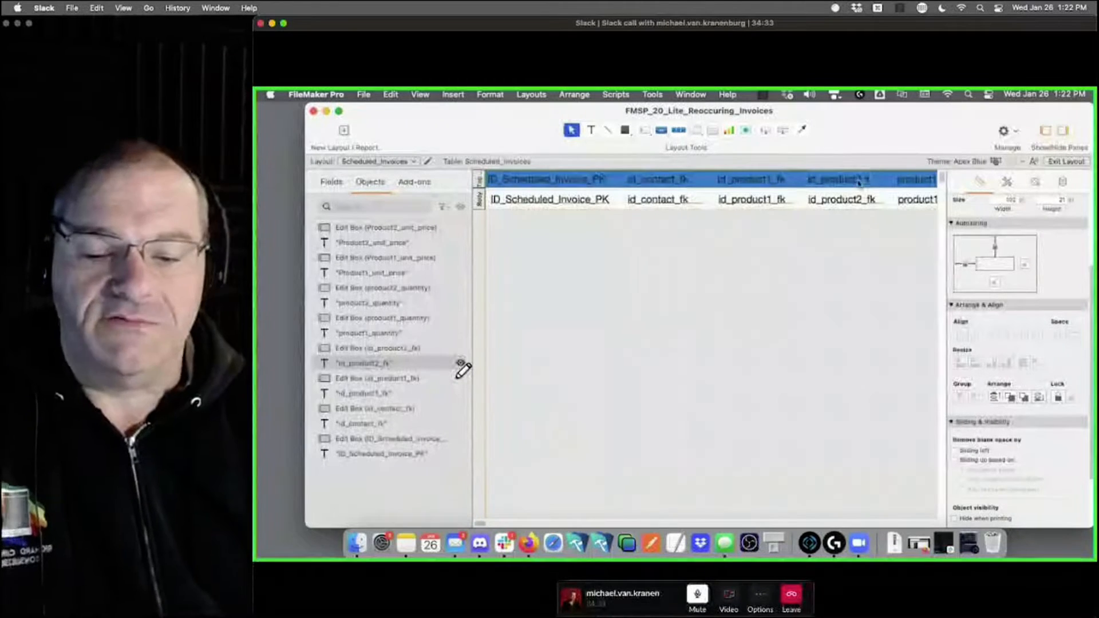
{"action": "left_click_drag", "start_coordinate": [874, 184], "coordinate": [884, 183]}
Resize all header labels from id_contact_fk to Product2_unit_price to the largest width and left-align their text
{"action": "left_click_drag", "start_coordinate": [481, 524], "coordinate": [489, 525]}
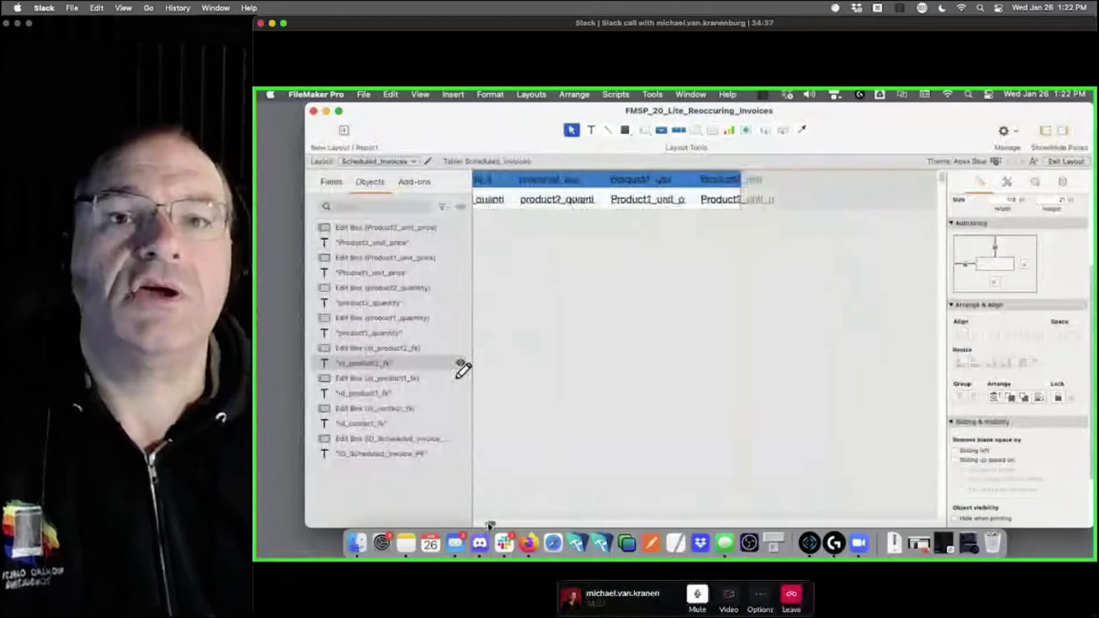
{"action": "left_click_drag", "start_coordinate": [856, 182], "coordinate": [634, 184]}
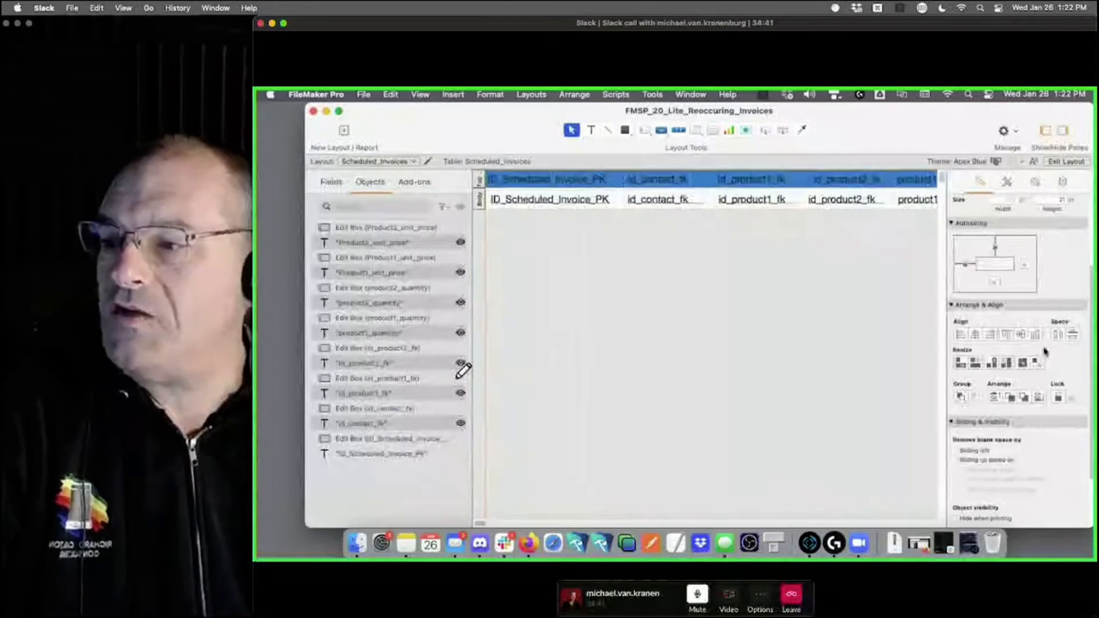
{"action": "left_click", "coordinate": [975, 363]}
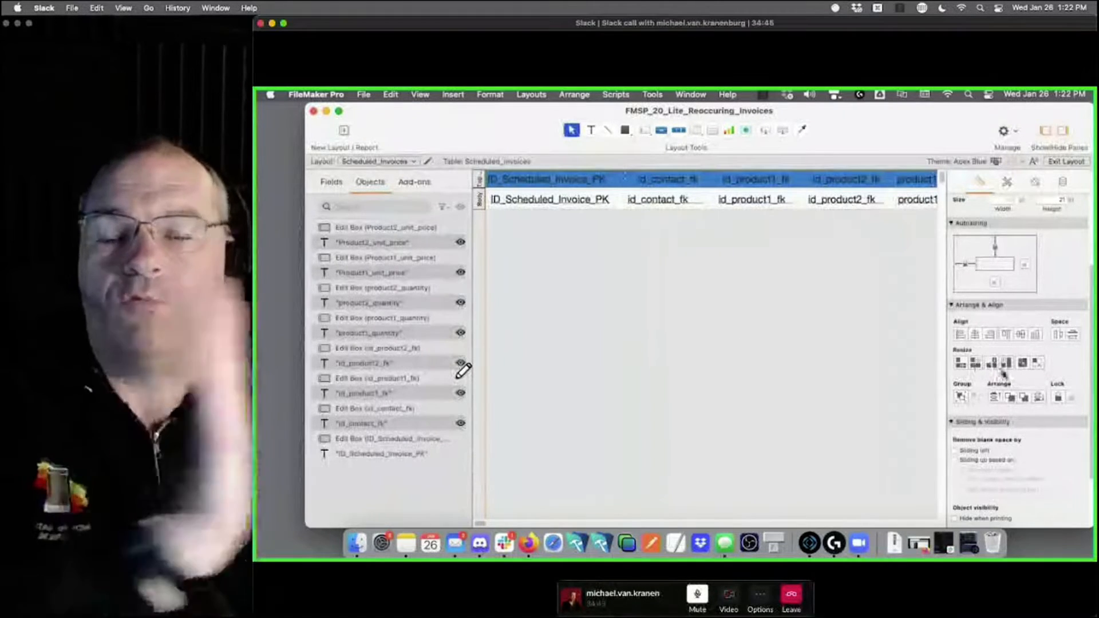
{"action": "left_click", "coordinate": [1035, 182]}
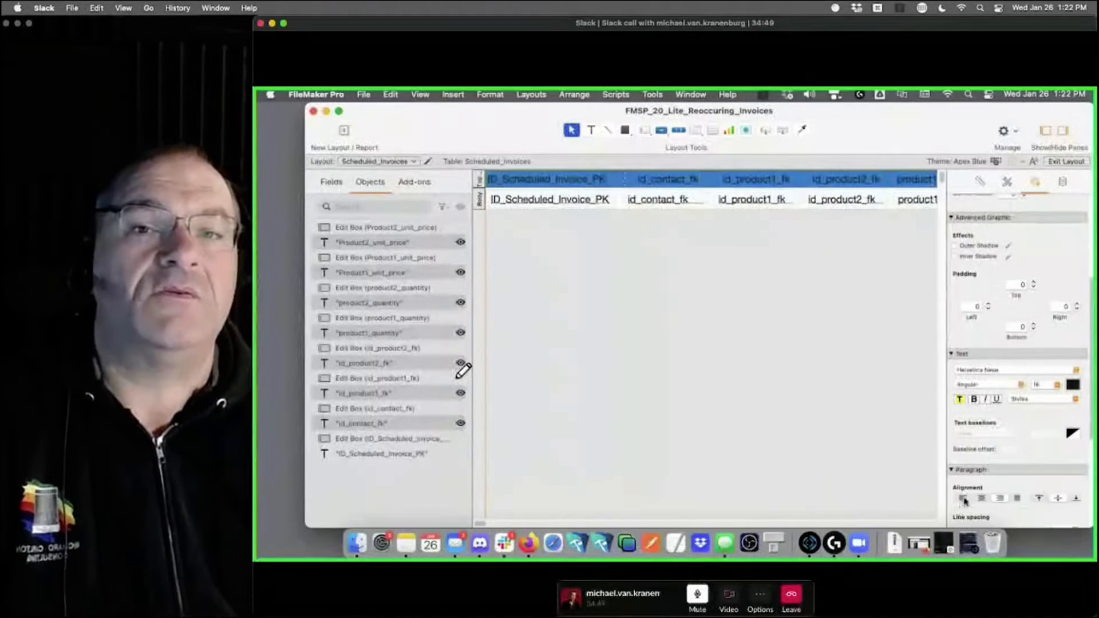
{"action": "left_click", "coordinate": [965, 500]}
Position the ID_Scheduled_Invoice_PK label directly above its field and line up the id_contact_fk, id_product1_fk and id_product2_fk labels with theirs
{"action": "left_click", "coordinate": [573, 182]}
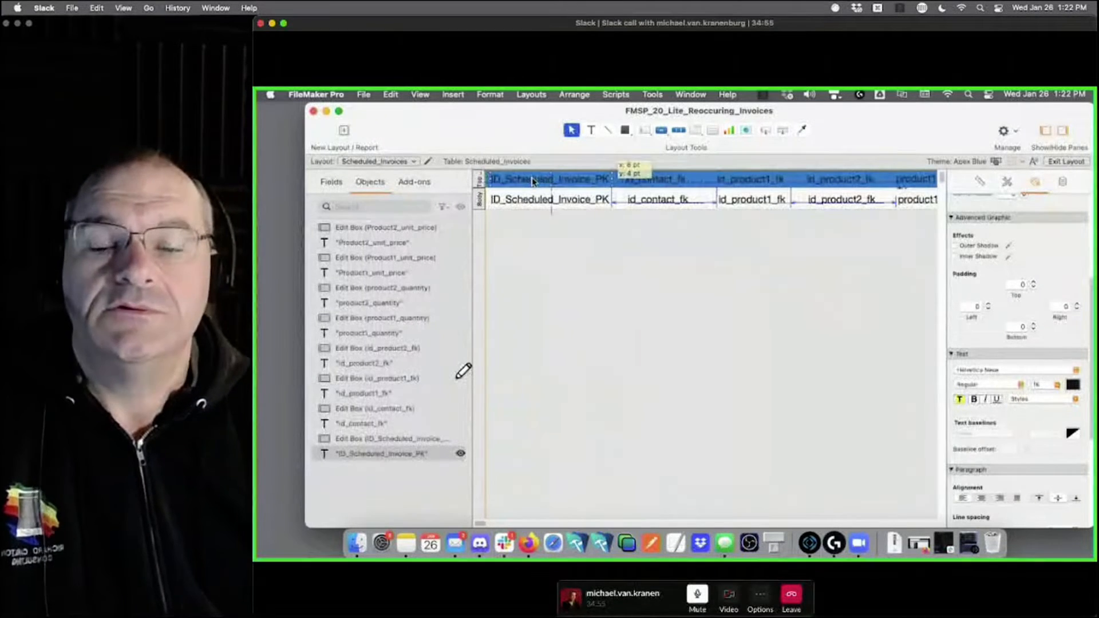
{"action": "left_click", "coordinate": [663, 181]}
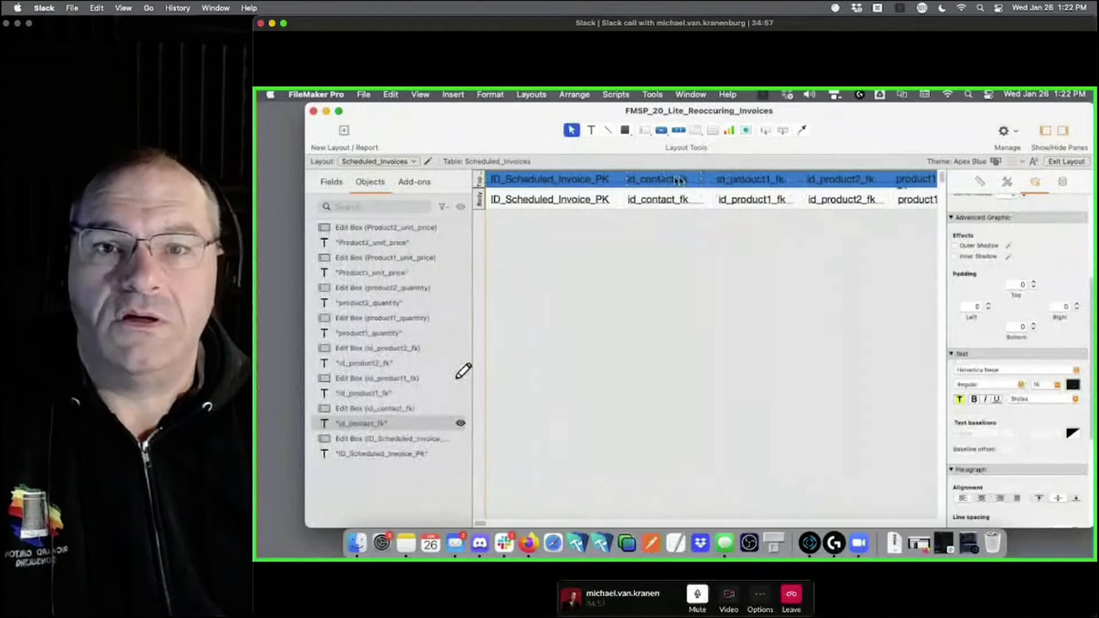
{"action": "left_click", "coordinate": [738, 181]}
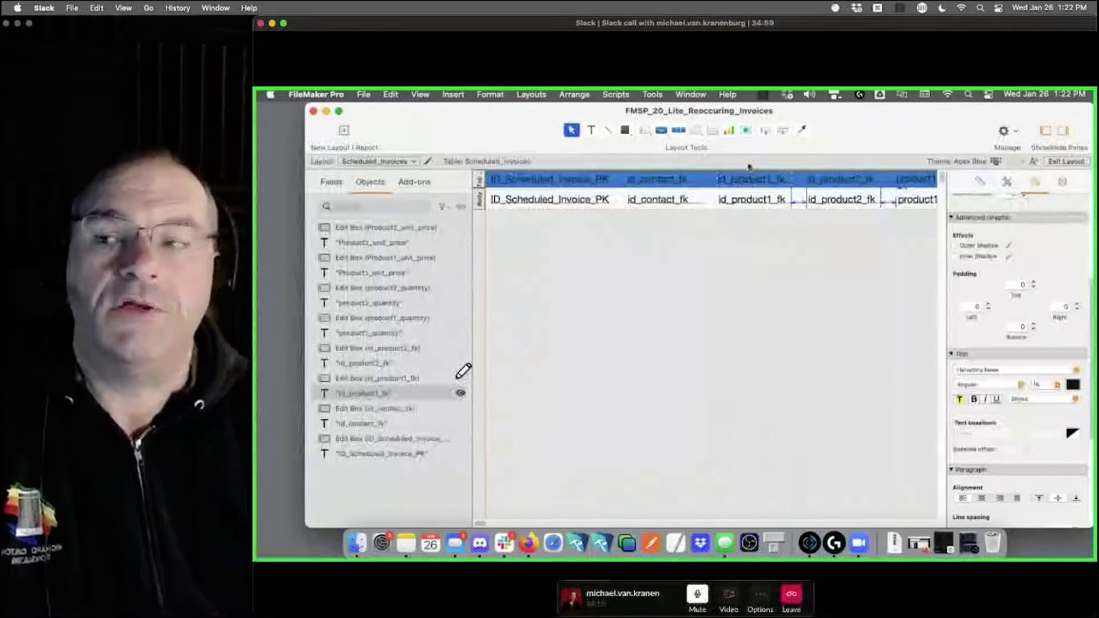
{"action": "left_click", "coordinate": [829, 181]}
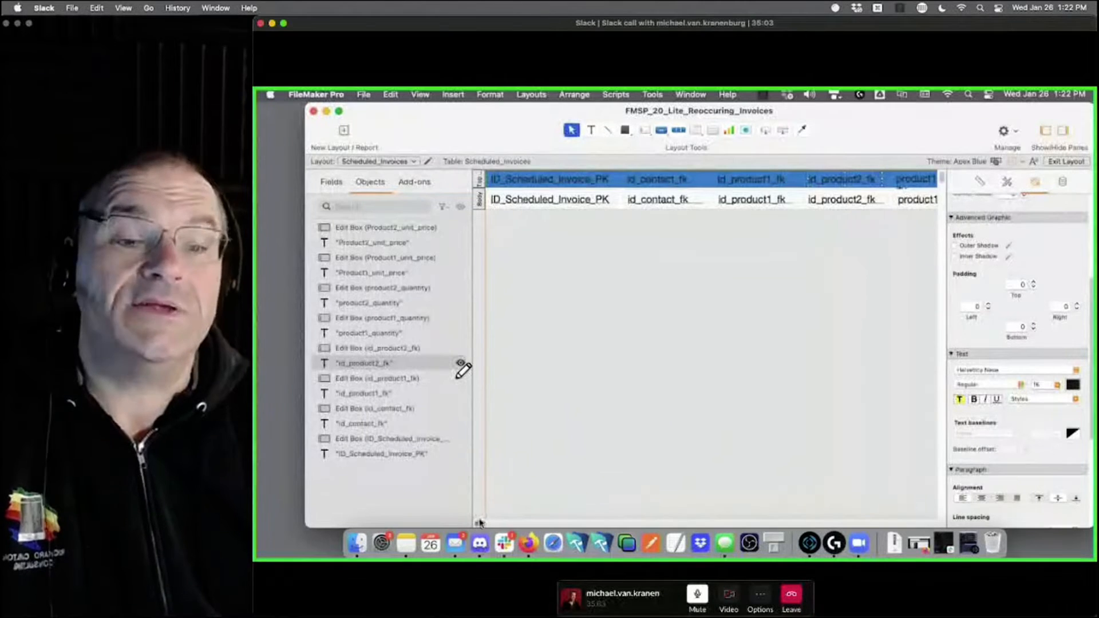
{"action": "scroll", "coordinate": [567, 434], "scroll_direction": "right", "scroll_amount": 8}
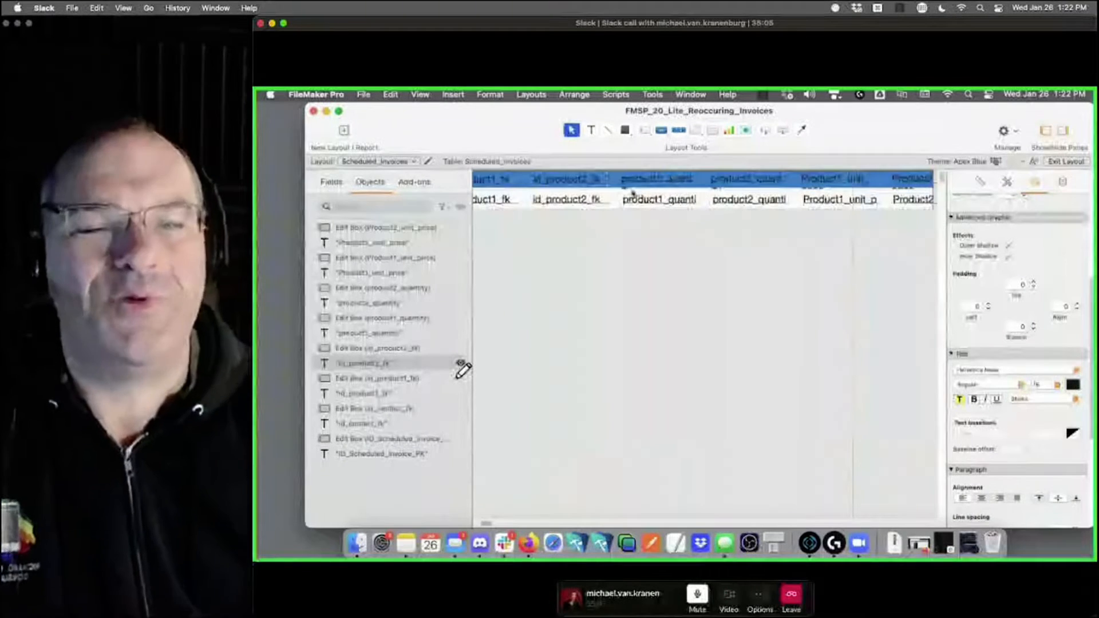
{"action": "left_click", "coordinate": [627, 198]}
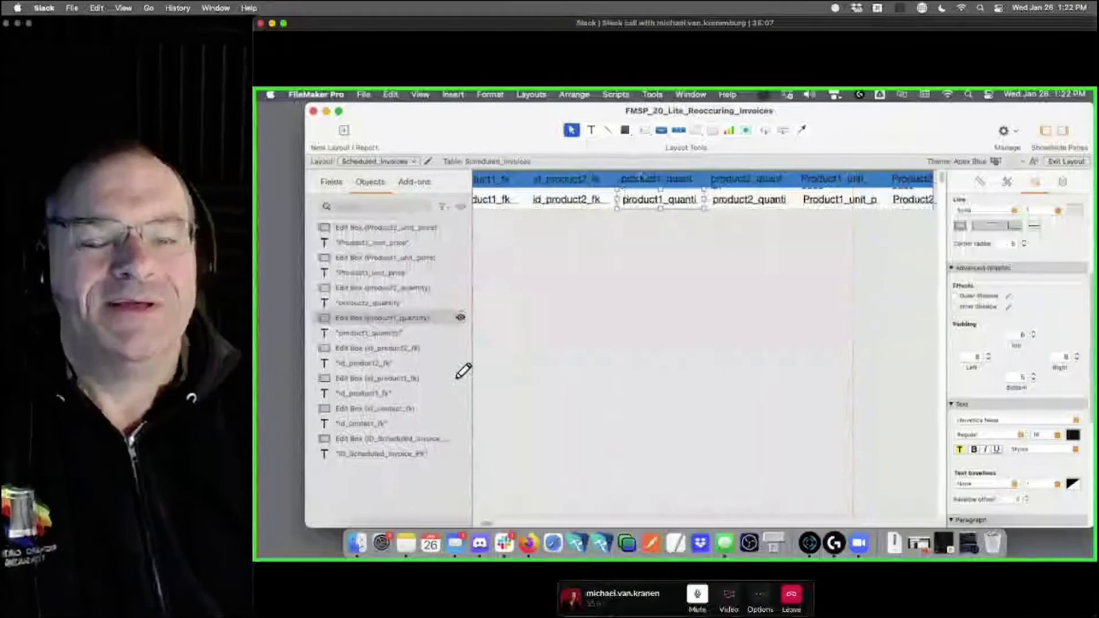
{"action": "mouse_move", "coordinate": [644, 199]}
{"action": "left_mouse_down"}
{"action": "mouse_move", "coordinate": [522, 214]}
{"action": "mouse_move", "coordinate": [640, 209]}
{"action": "left_mouse_up"}
{"action": "key", "text": "super+z"}
Widen the Product2_unit_price header label until its full name fits
{"action": "left_click", "coordinate": [654, 180]}
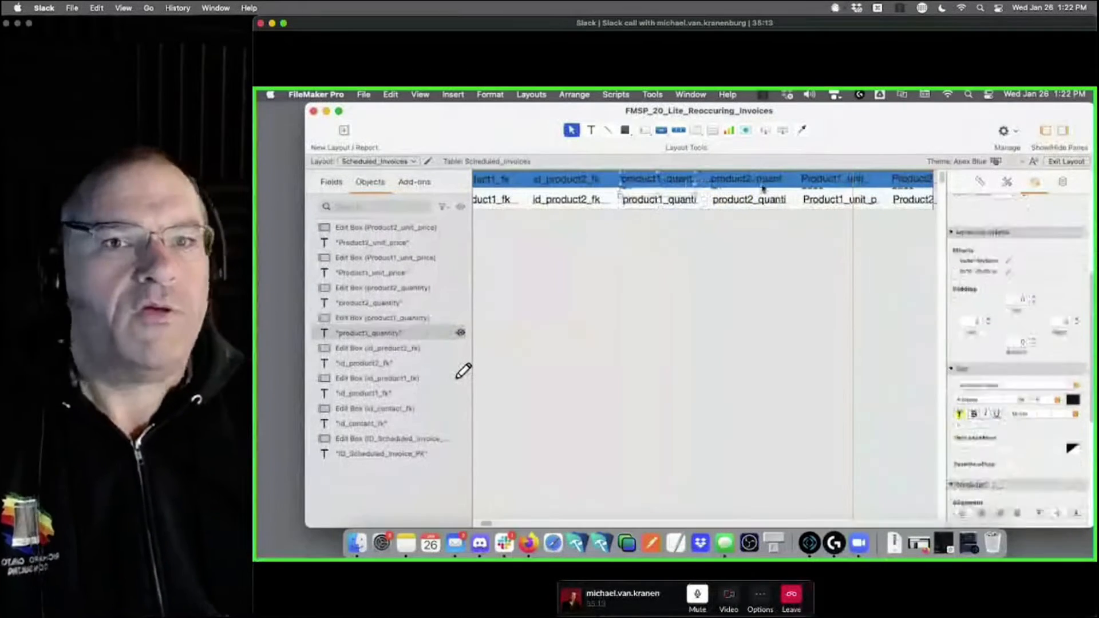
{"action": "left_click", "coordinate": [767, 182], "text": "shift"}
{"action": "left_click", "coordinate": [861, 182], "text": "shift"}
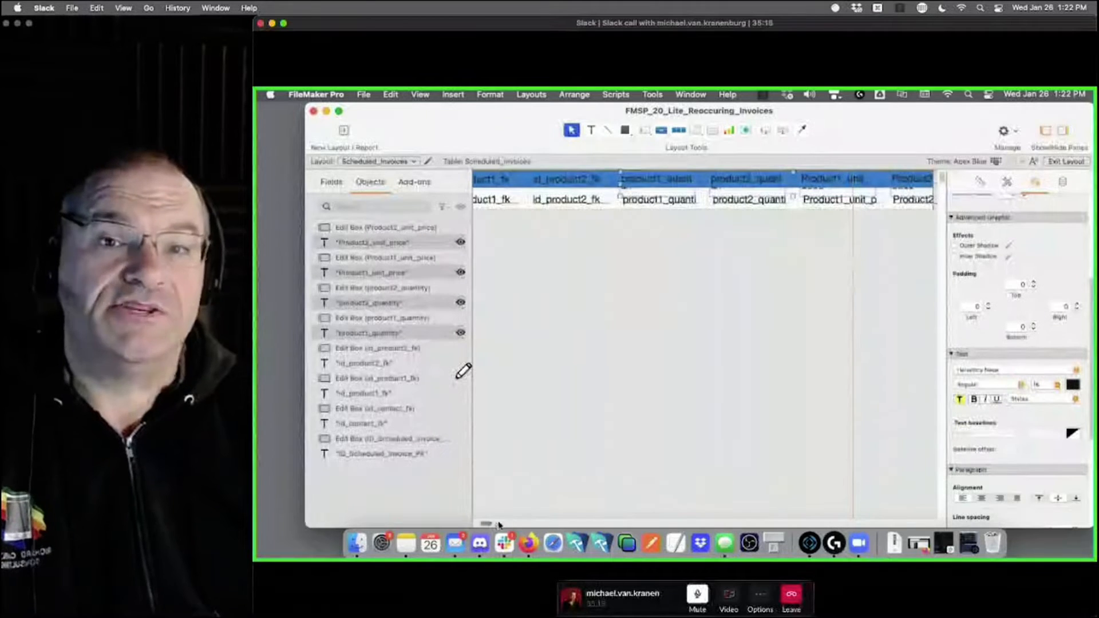
{"action": "left_click_drag", "start_coordinate": [488, 525], "coordinate": [497, 526]}
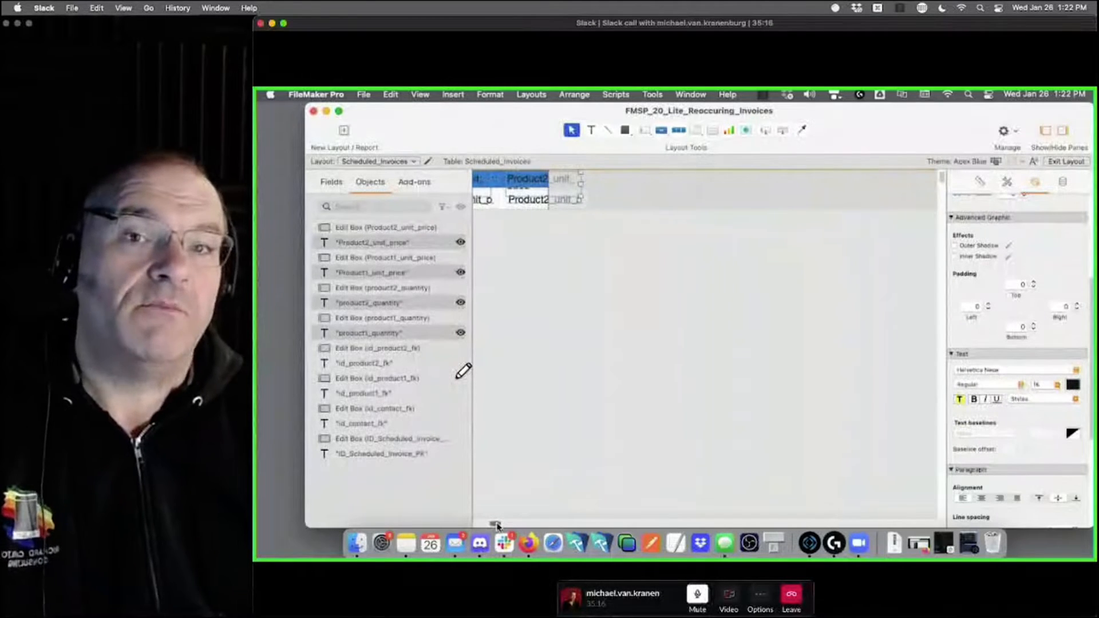
{"action": "left_click", "coordinate": [596, 183]}
{"action": "left_click", "coordinate": [573, 182]}
{"action": "left_click_drag", "start_coordinate": [582, 183], "coordinate": [560, 179]}
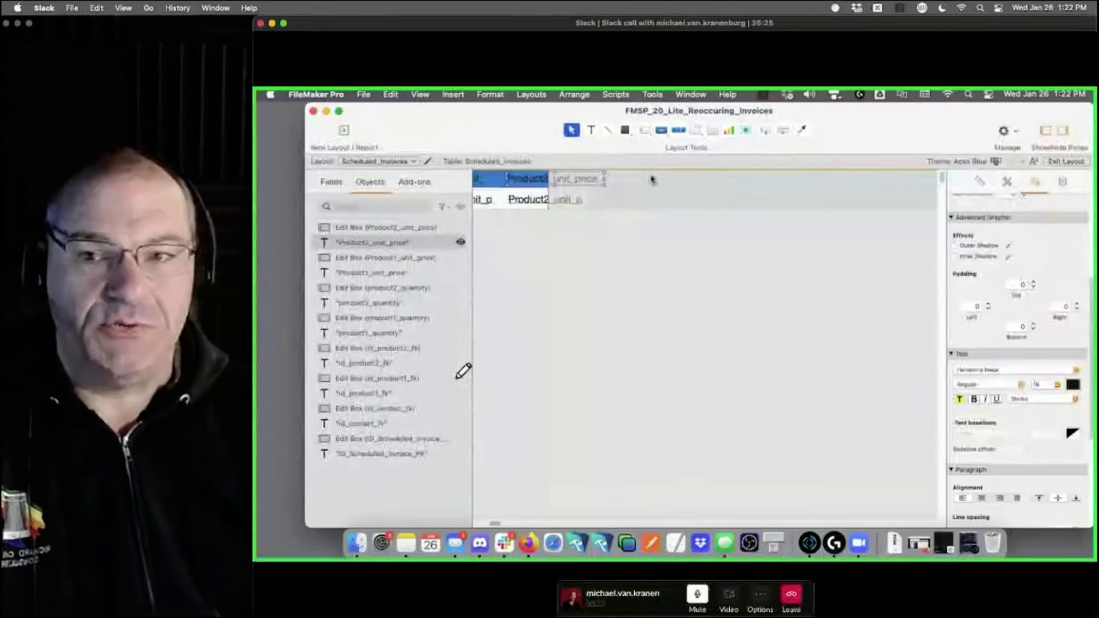
Select every header label except ID_Scheduled_Invoice_PK and match them to the widest one
{"action": "left_click_drag", "start_coordinate": [652, 177], "coordinate": [283, 192]}
{"action": "left_click", "coordinate": [283, 192]}
{"action": "left_click", "coordinate": [623, 179]}
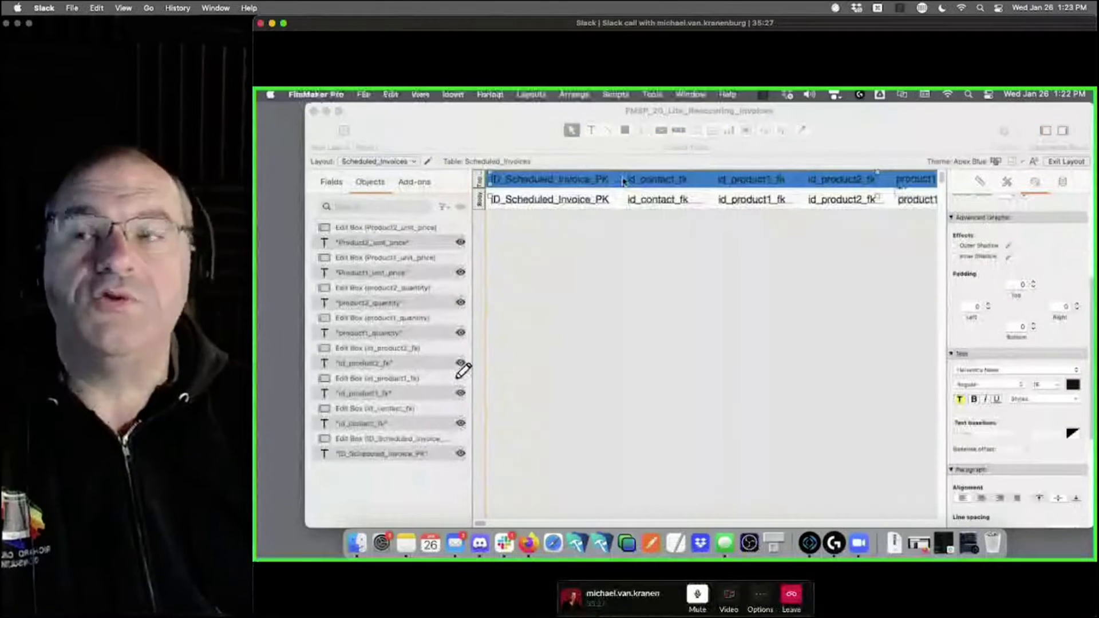
{"action": "left_click_drag", "start_coordinate": [623, 179], "coordinate": [849, 187]}
{"action": "left_click_drag", "start_coordinate": [537, 524], "coordinate": [478, 522]}
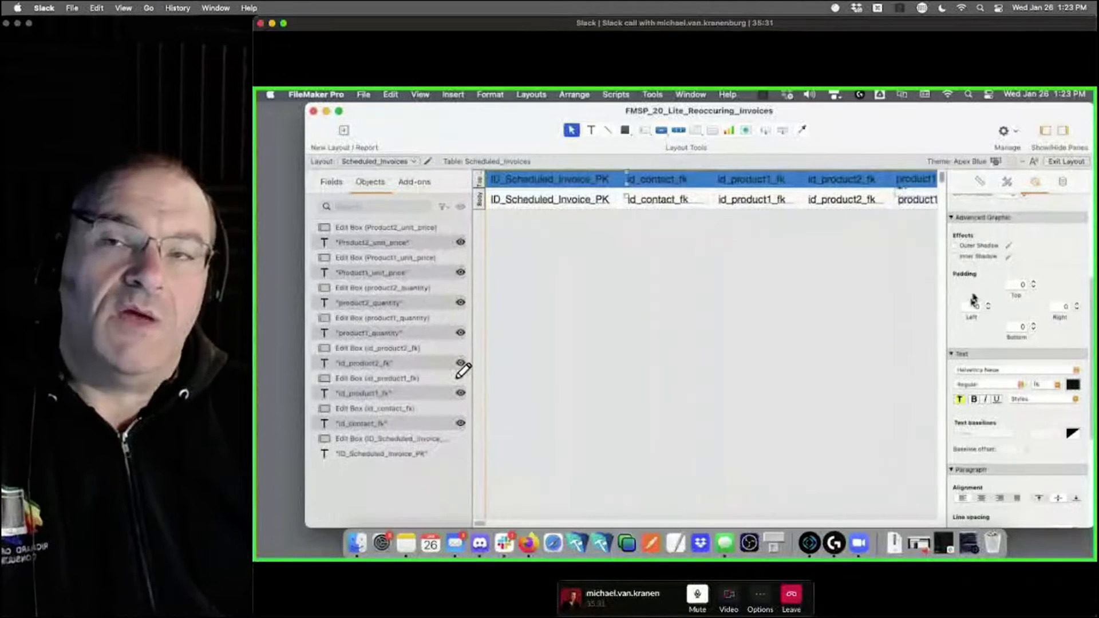
{"action": "left_click", "coordinate": [979, 181]}
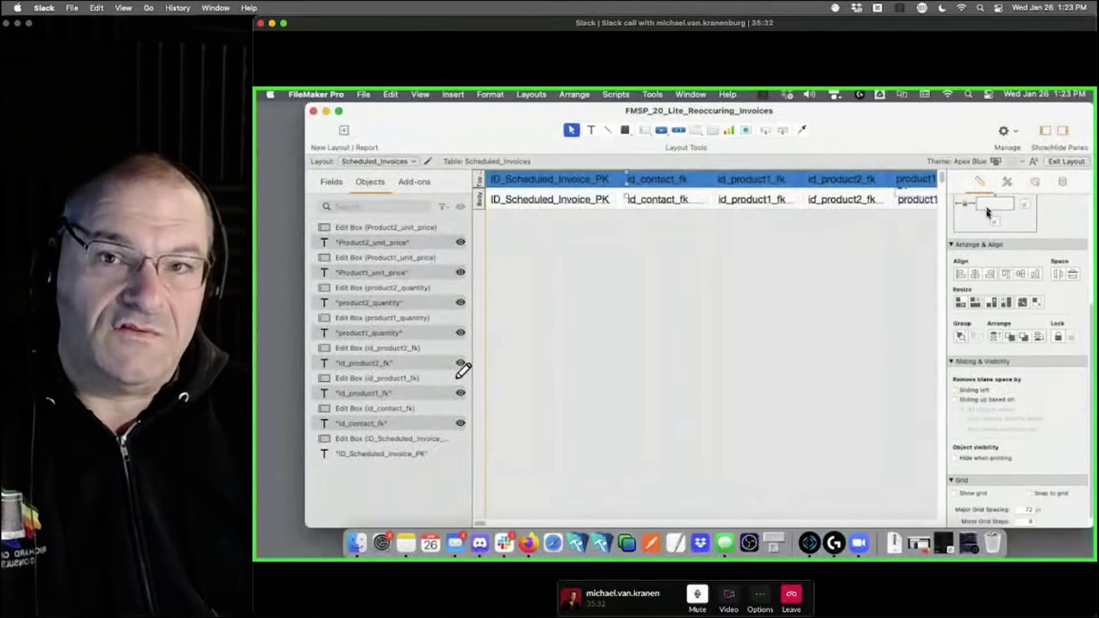
{"action": "left_click", "coordinate": [976, 304]}
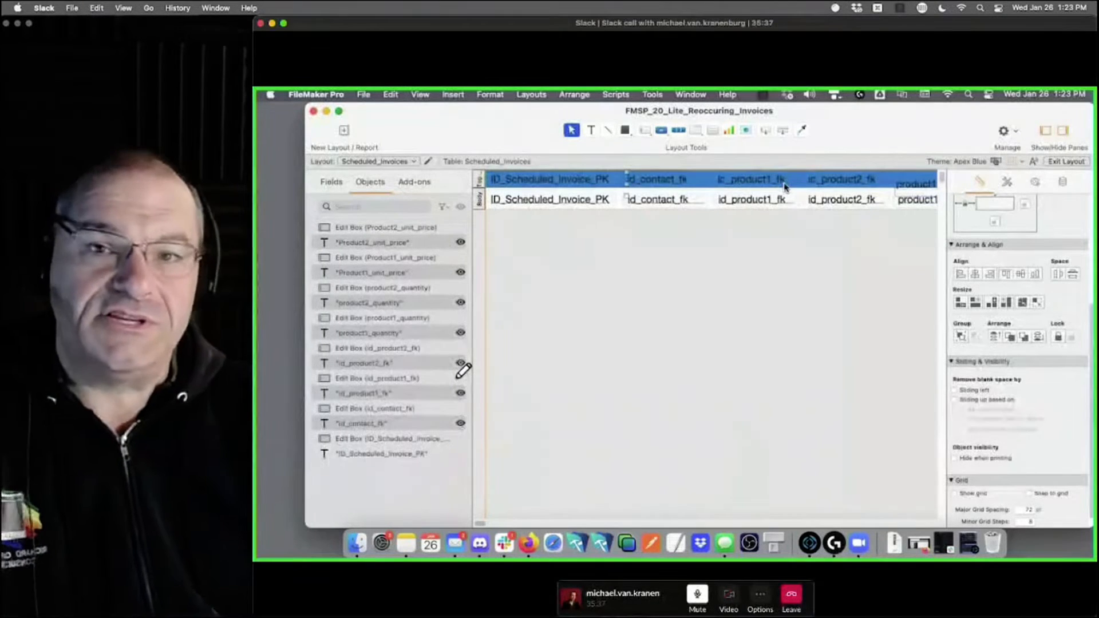
Resize the id_product2_fk, quantity and unit price header labels to the smallest height among them
{"action": "left_click", "coordinate": [896, 182]}
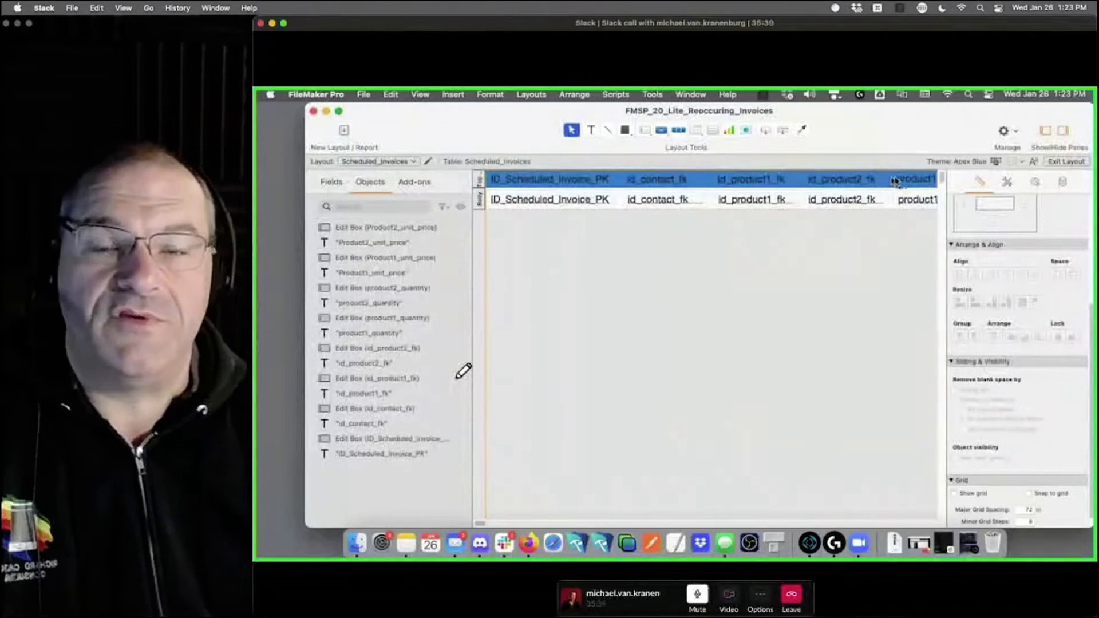
{"action": "left_click_drag", "start_coordinate": [894, 180], "coordinate": [917, 180]}
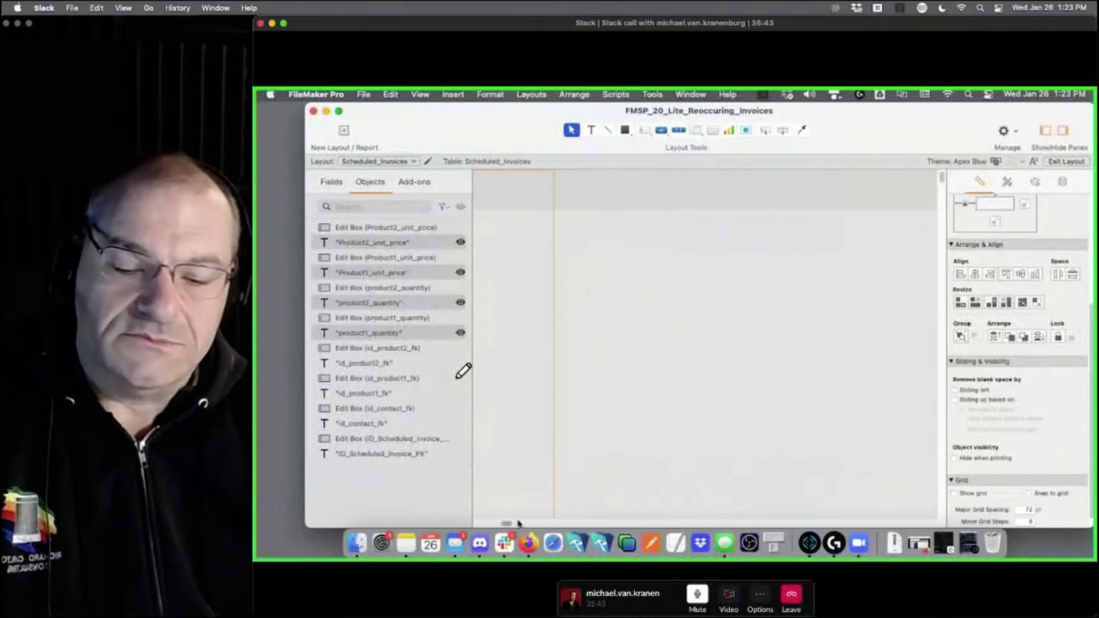
{"action": "left_click_drag", "start_coordinate": [518, 523], "coordinate": [486, 526]}
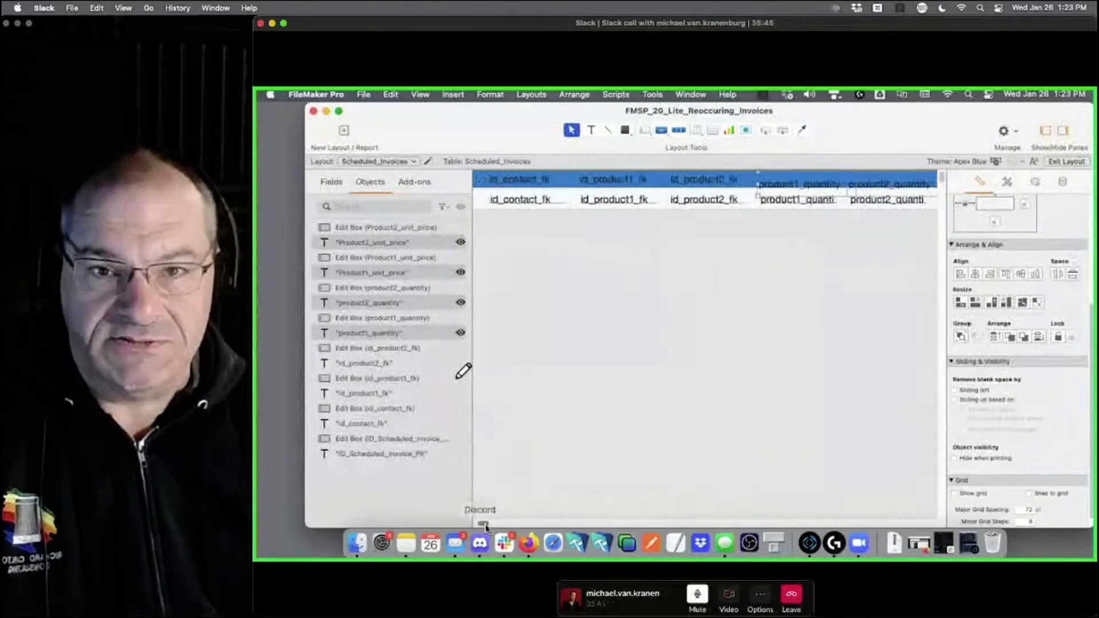
{"action": "left_click", "coordinate": [716, 179], "text": "shift"}
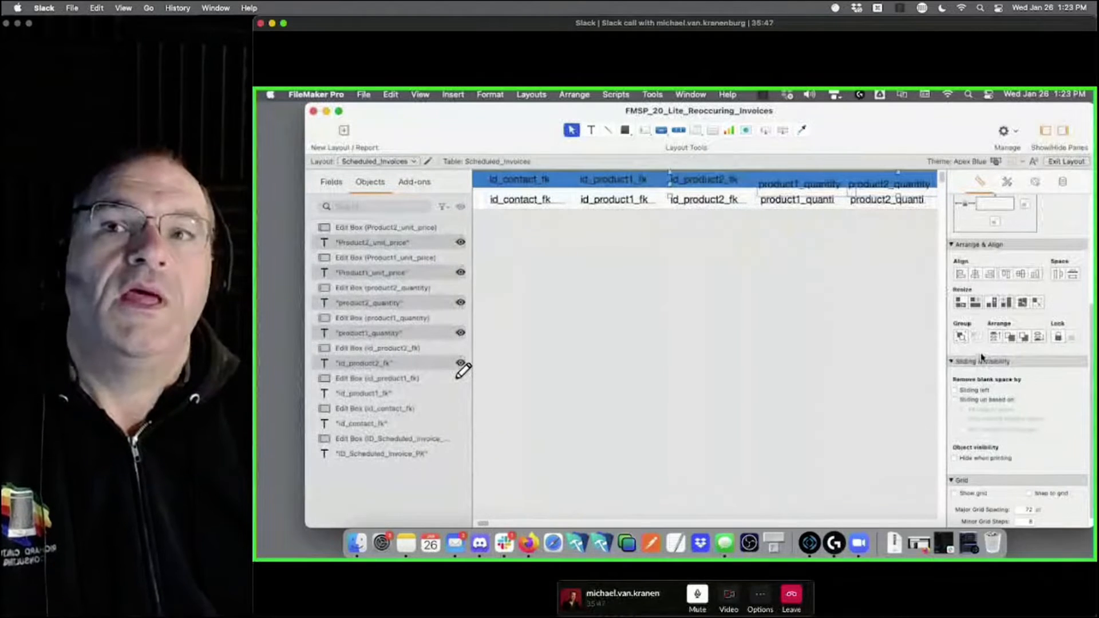
{"action": "left_click", "coordinate": [995, 303]}
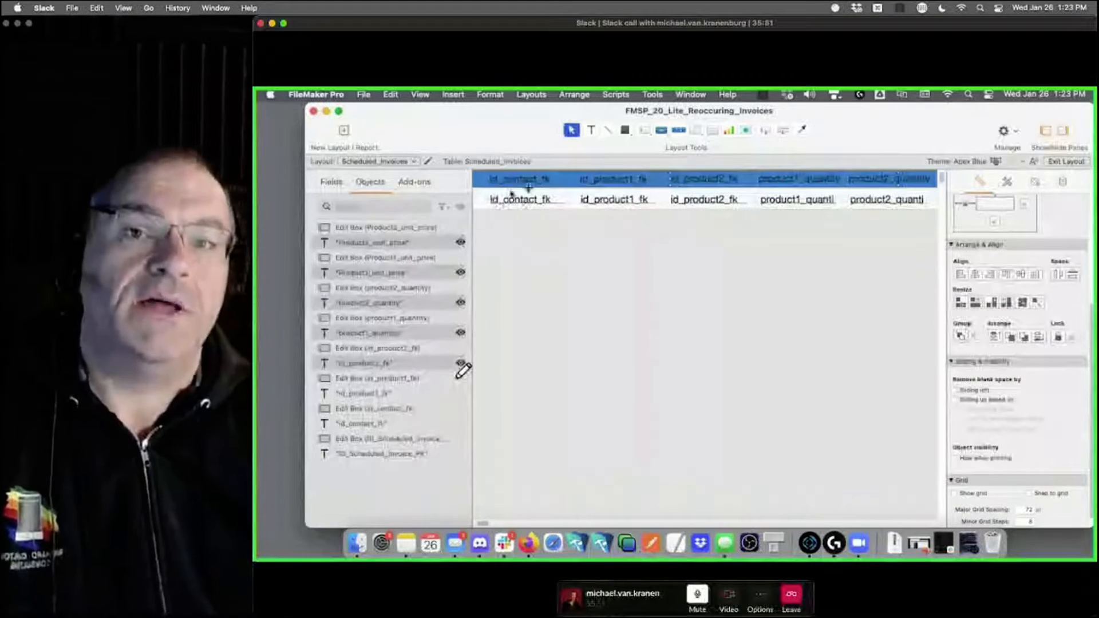
{"action": "left_click", "coordinate": [597, 181], "text": "shift"}
{"action": "left_click", "coordinate": [537, 183], "text": "shift"}
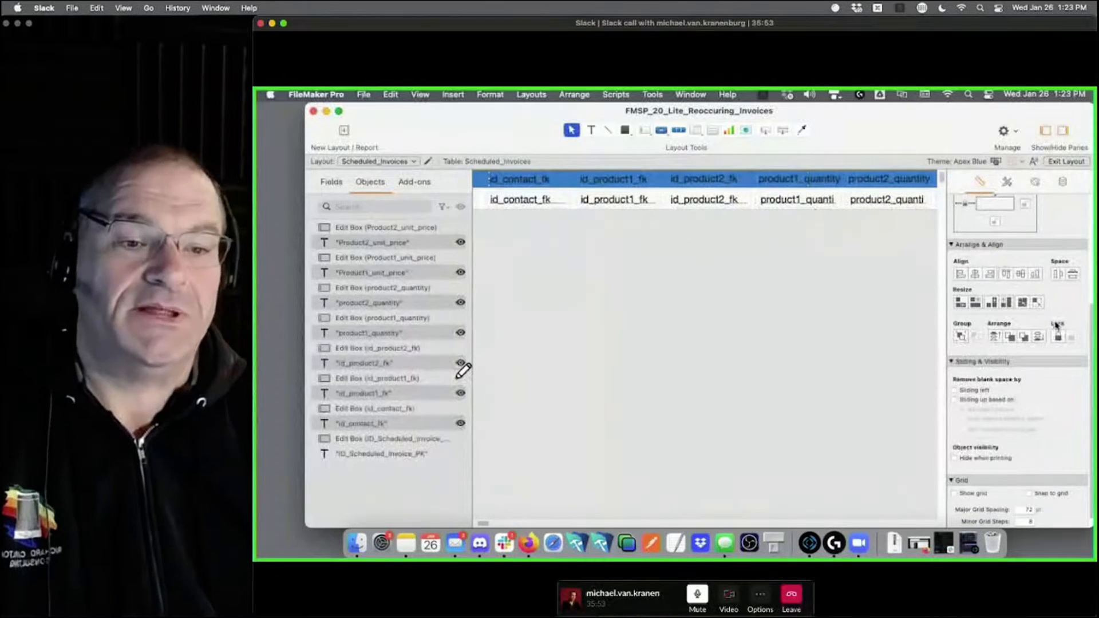
{"action": "scroll", "coordinate": [1058, 328], "scroll_direction": "down", "scroll_amount": 1}
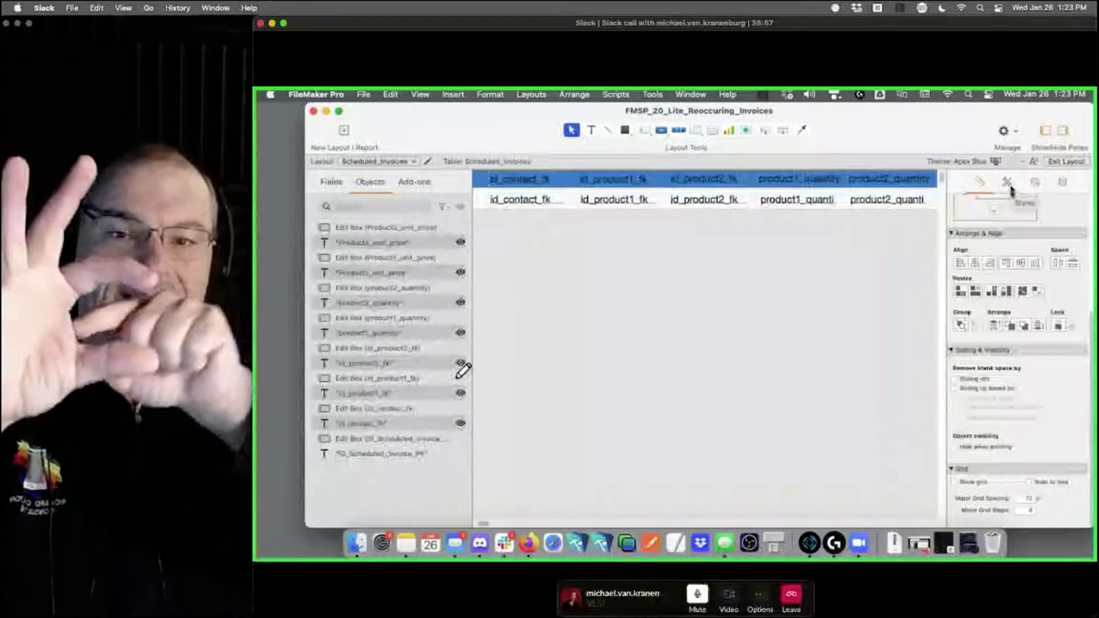
Extend the layout's width to enclose the Product2_unit_price column and widen the window in Browse mode
{"action": "left_click", "coordinate": [682, 245]}
{"action": "scroll", "coordinate": [710, 284], "scroll_direction": "right", "scroll_amount": 5}
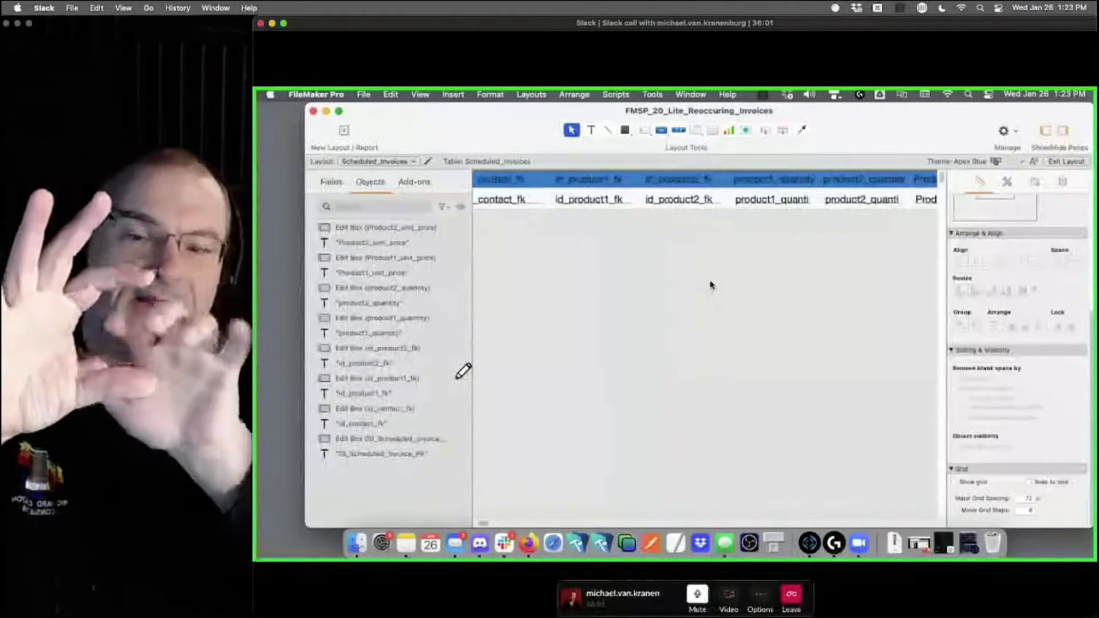
{"action": "scroll", "coordinate": [710, 285], "scroll_direction": "right", "scroll_amount": 2}
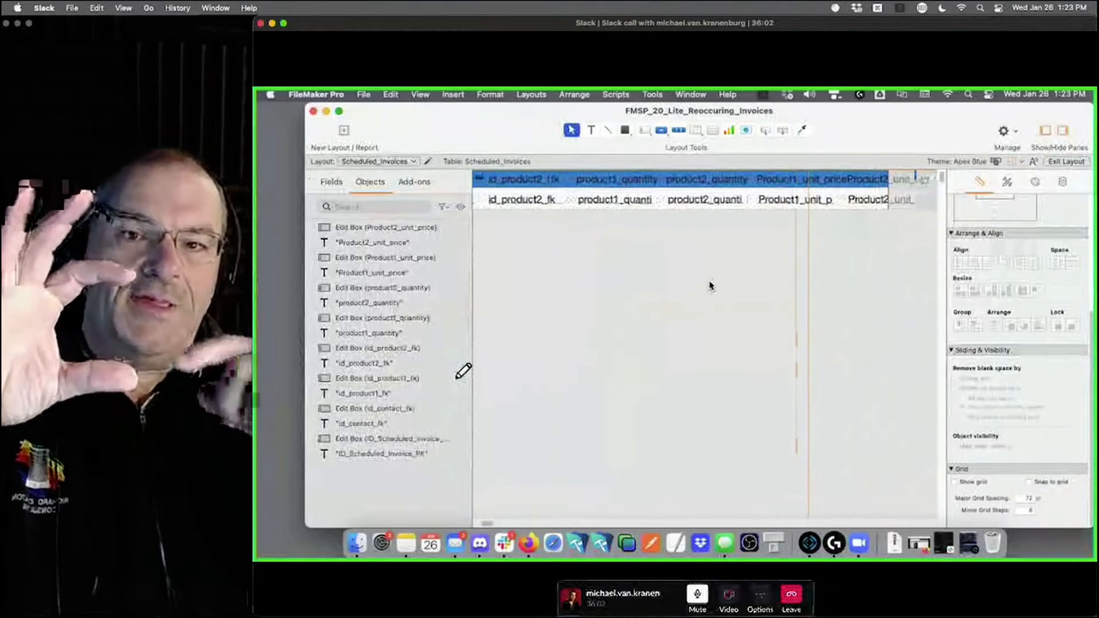
{"action": "left_click", "coordinate": [679, 181]}
{"action": "scroll", "coordinate": [680, 180], "scroll_direction": "right", "scroll_amount": 1}
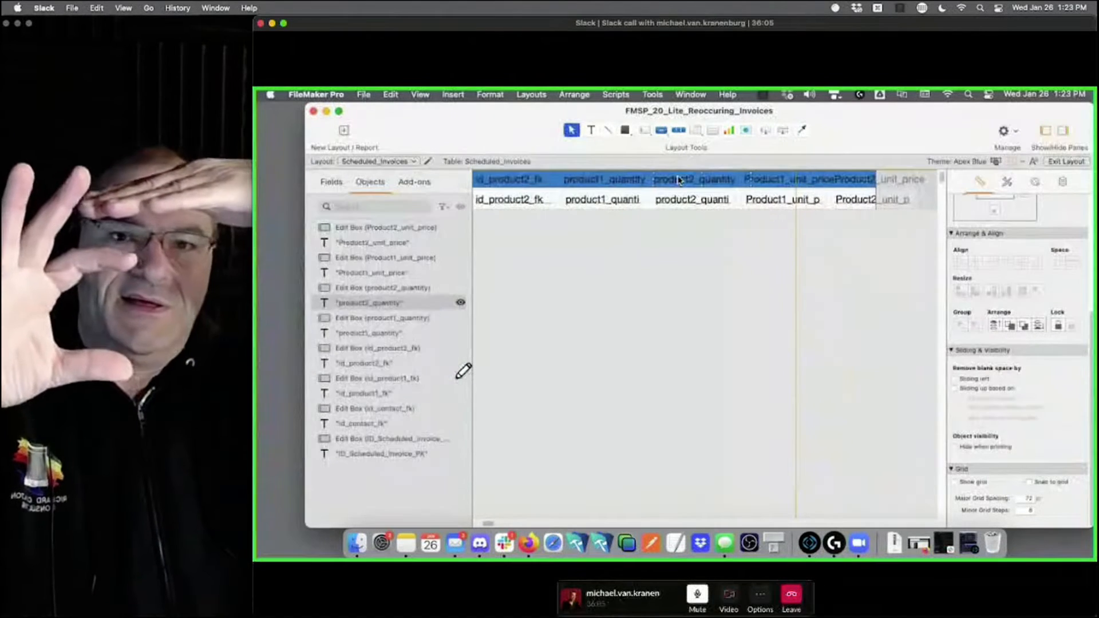
{"action": "left_click", "coordinate": [782, 182]}
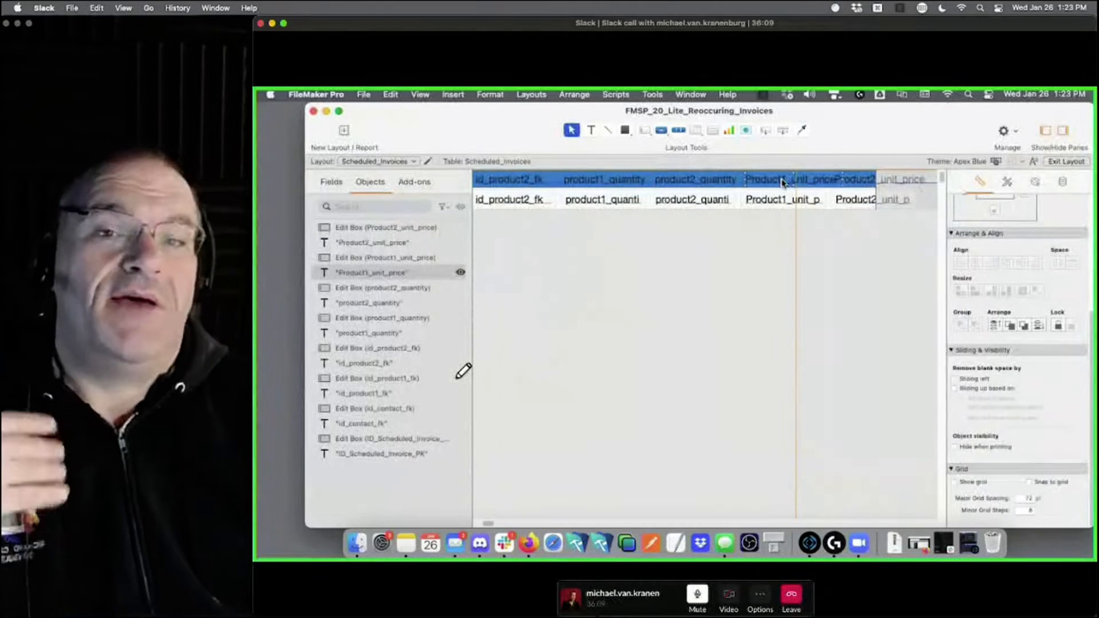
{"action": "left_click_drag", "start_coordinate": [876, 190], "coordinate": [932, 195]}
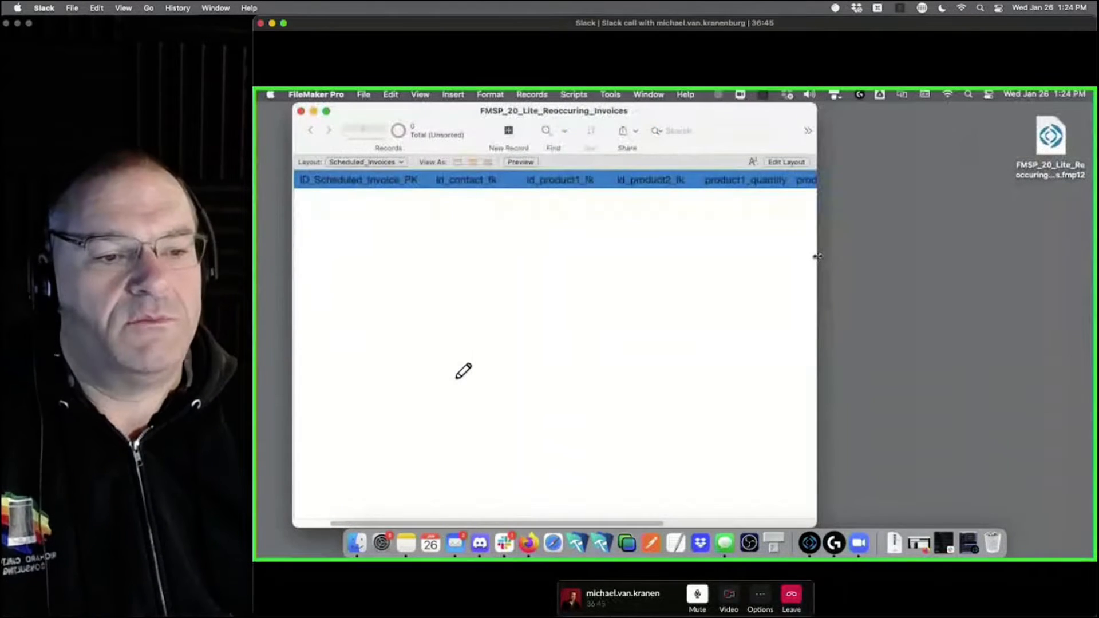
{"action": "left_click_drag", "start_coordinate": [817, 257], "coordinate": [1007, 250]}
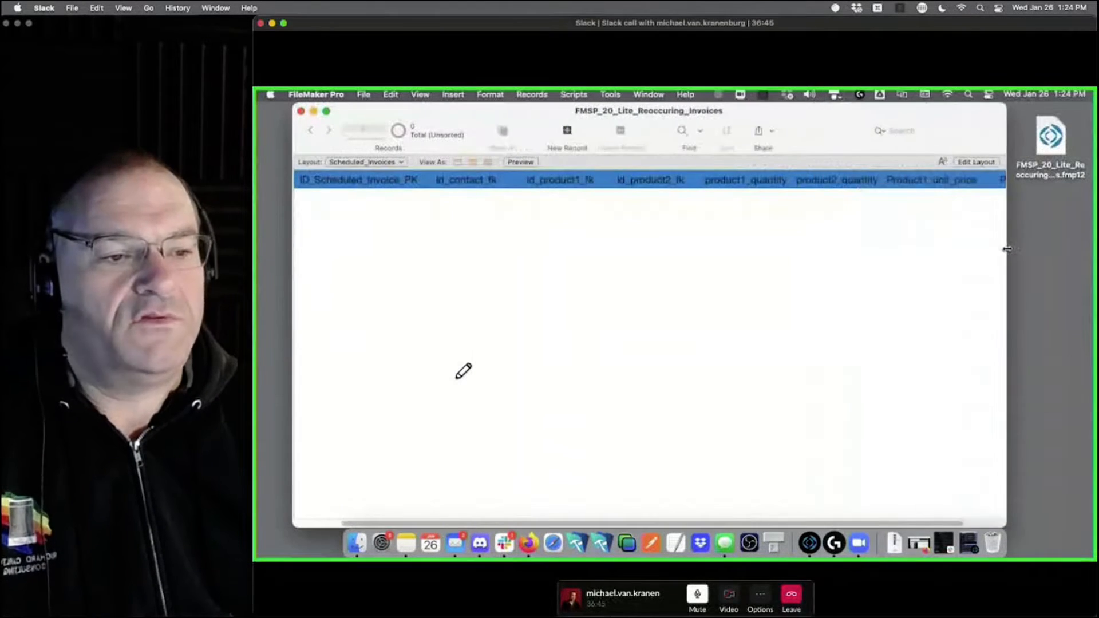
Create a record in Scheduled_Invoices, and open a second window showing the L300c_CONTACTS_Data_Entry layout
{"action": "left_click", "coordinate": [566, 133]}
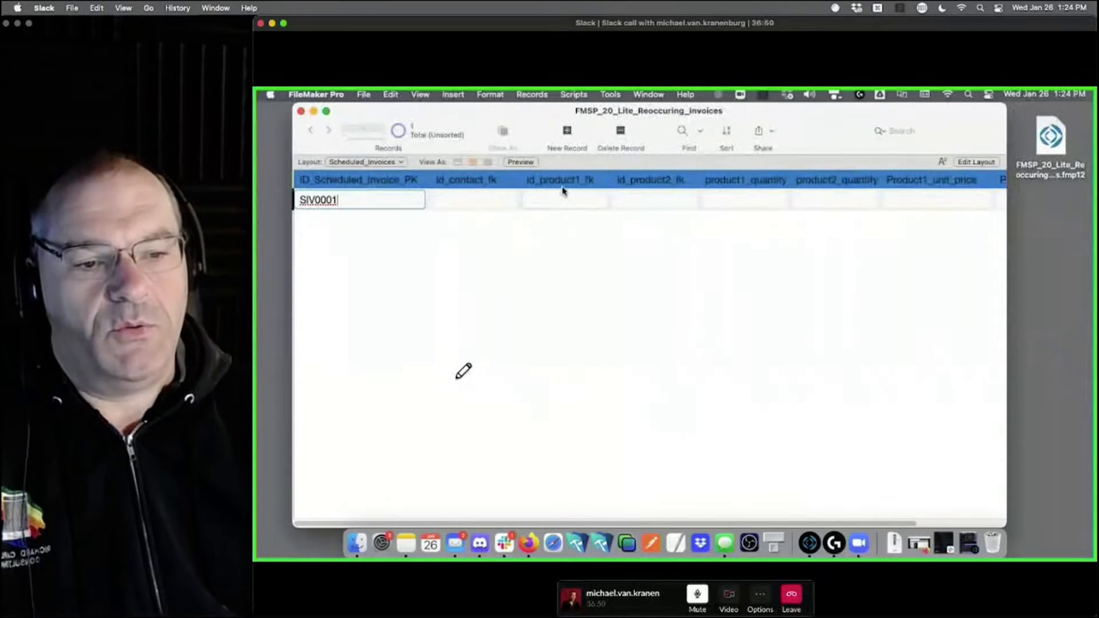
{"action": "left_click", "coordinate": [653, 96]}
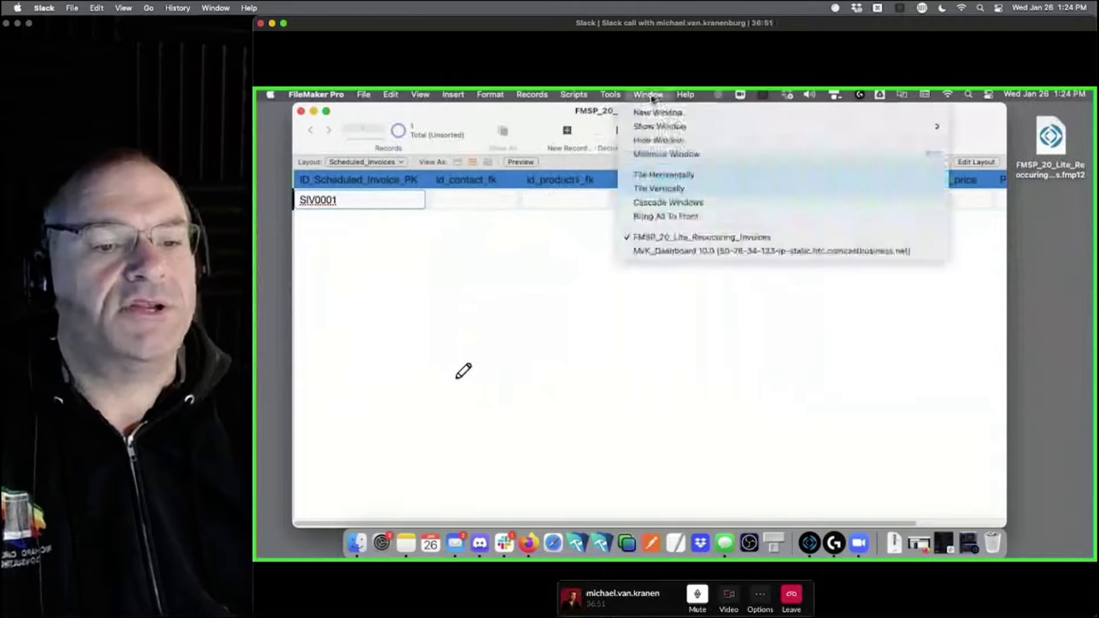
{"action": "left_click", "coordinate": [652, 112]}
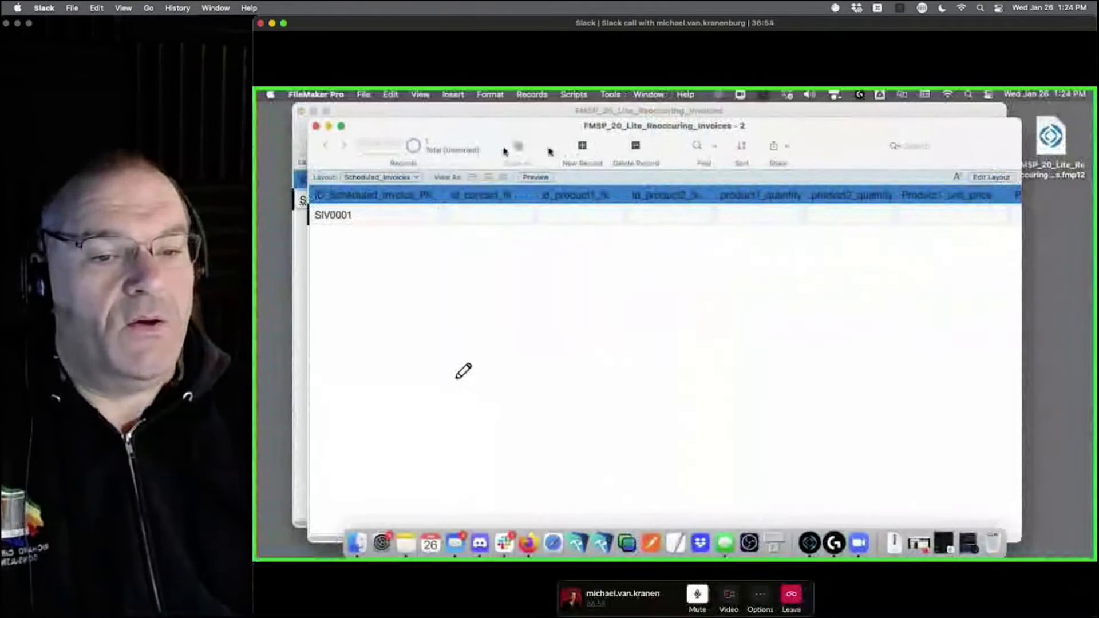
{"action": "left_click", "coordinate": [420, 179]}
{"action": "mouse_move", "coordinate": [412, 166]}
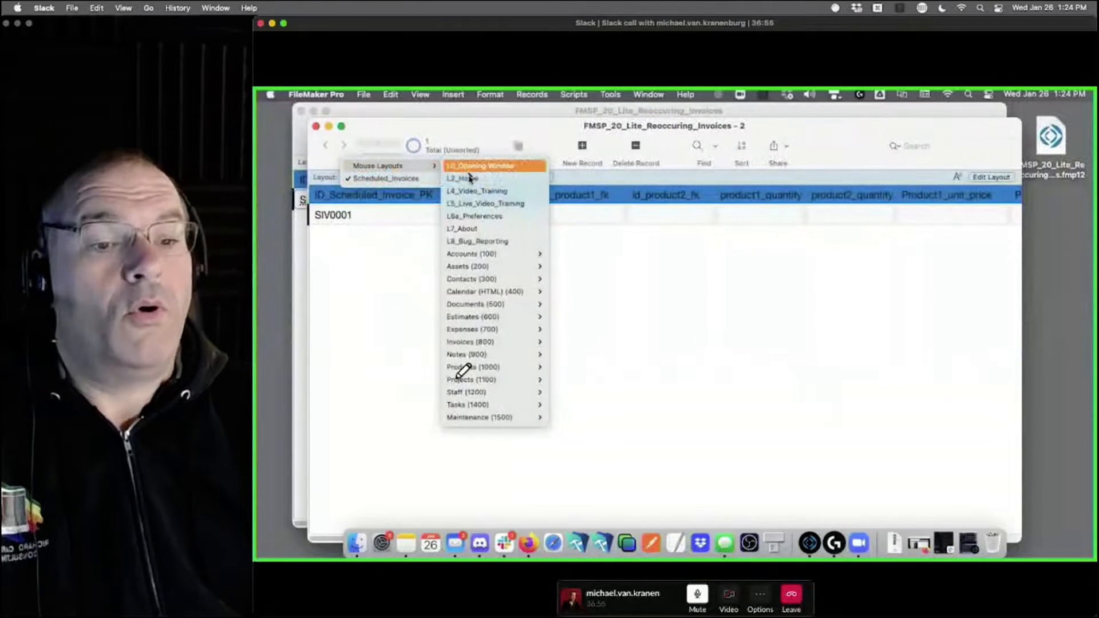
{"action": "mouse_move", "coordinate": [489, 281]}
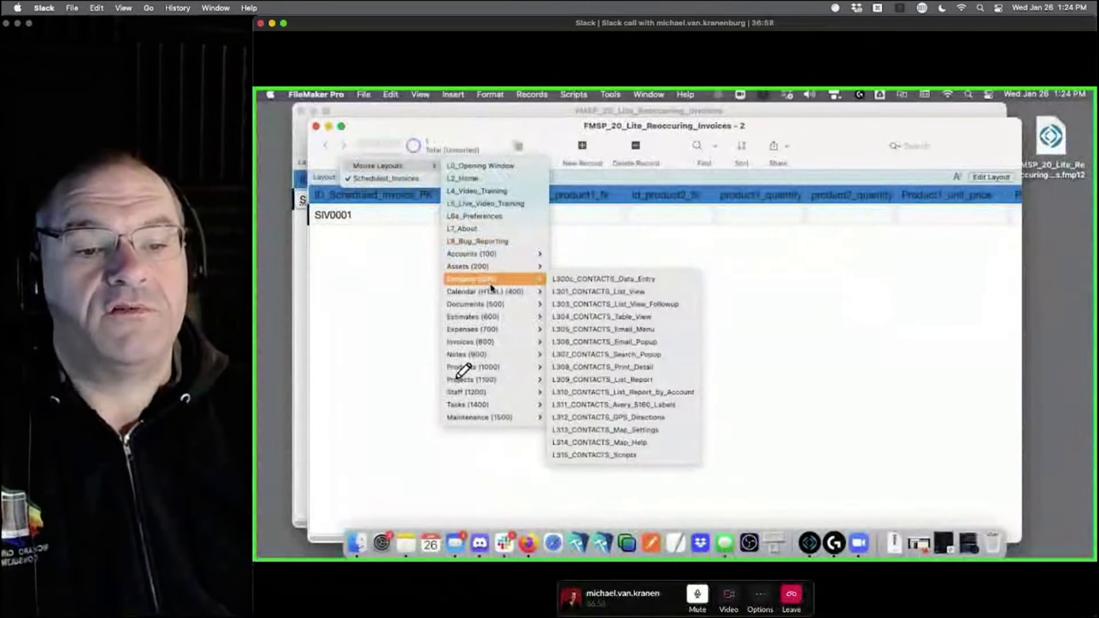
{"action": "left_click", "coordinate": [601, 283]}
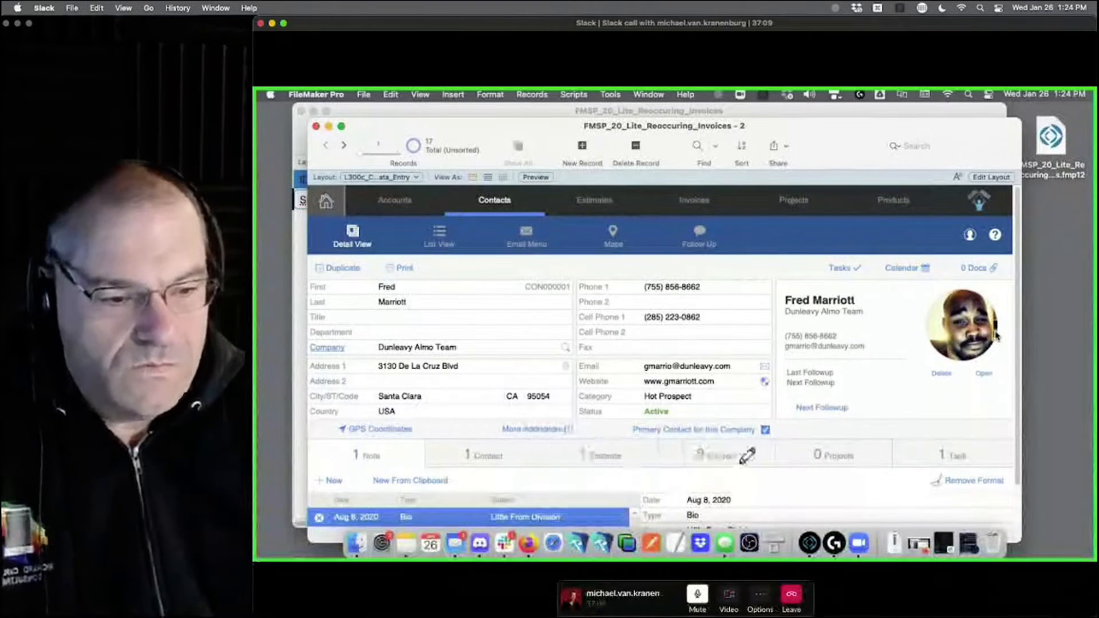
Mark the row of tabs below the contact details with freehand pen strokes on the shared screen
{"action": "mouse_move", "coordinate": [861, 448]}
{"action": "left_mouse_down"}
{"action": "mouse_move", "coordinate": [328, 446]}
{"action": "mouse_move", "coordinate": [340, 480]}
{"action": "left_mouse_up"}
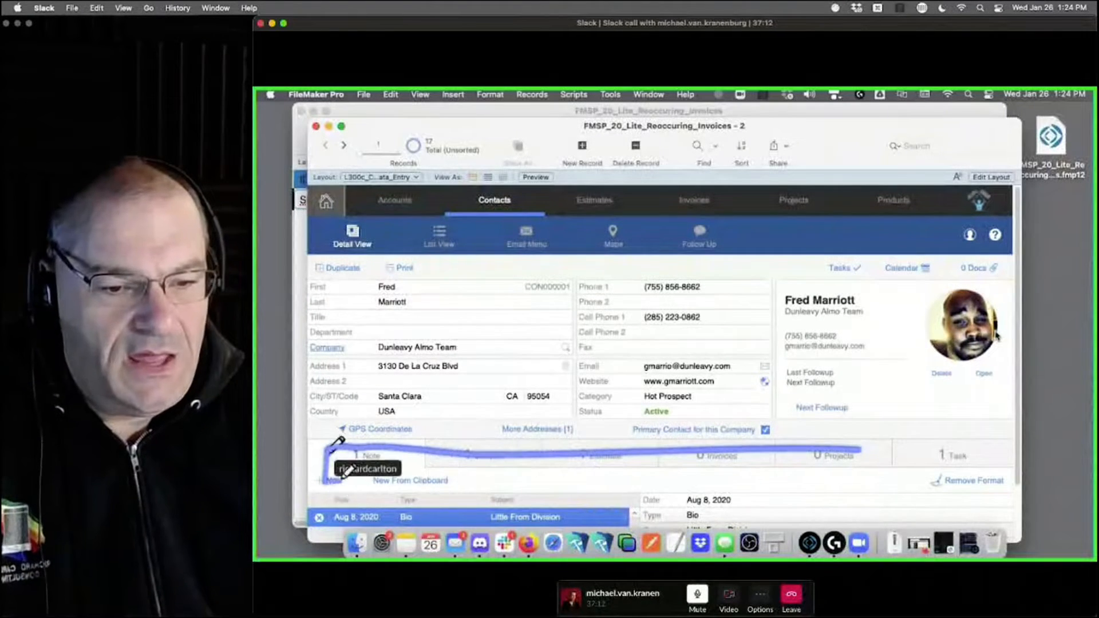
{"action": "left_click_drag", "start_coordinate": [555, 465], "coordinate": [930, 432]}
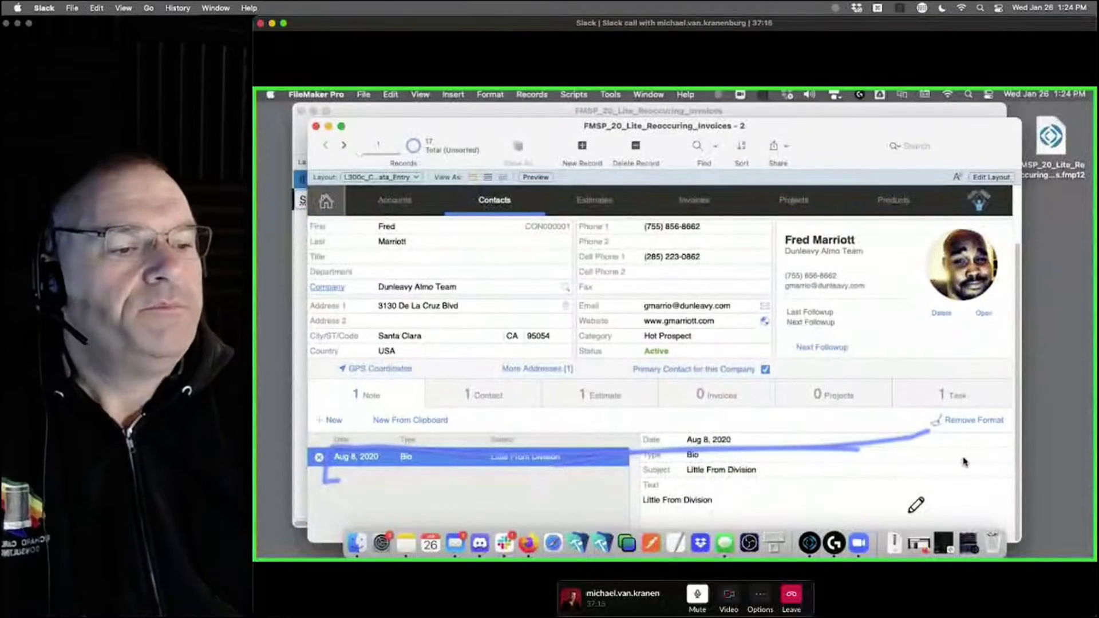
Edit the contacts layout and add a Scheduled Invoices tab to its tab control
{"action": "left_click", "coordinate": [996, 178]}
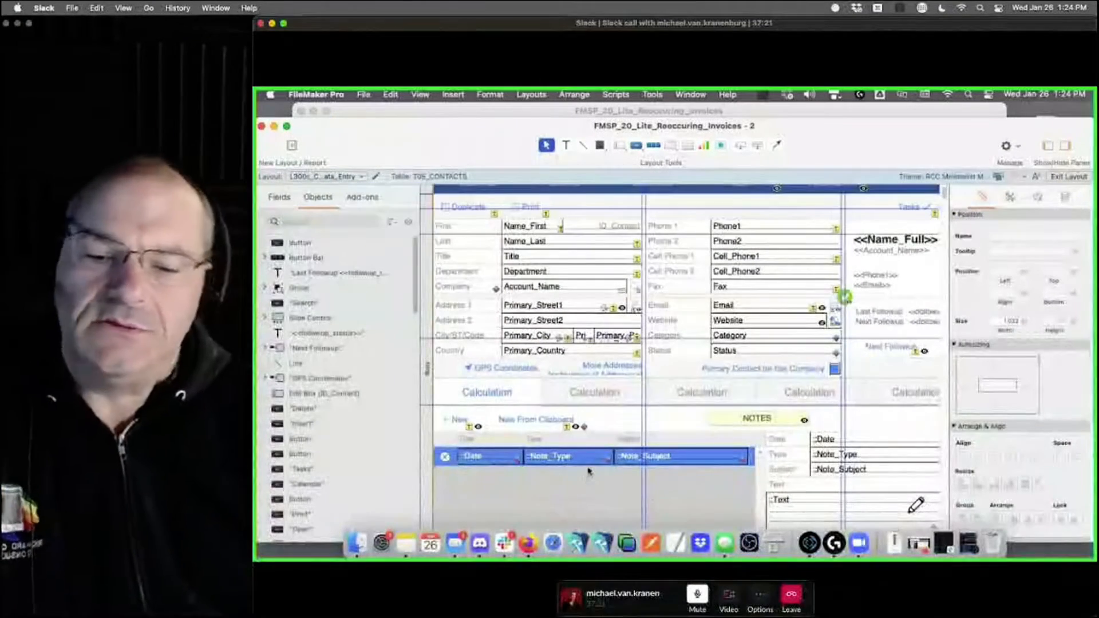
{"action": "scroll", "coordinate": [590, 471], "scroll_direction": "right", "scroll_amount": 5}
{"action": "left_click", "coordinate": [736, 395]}
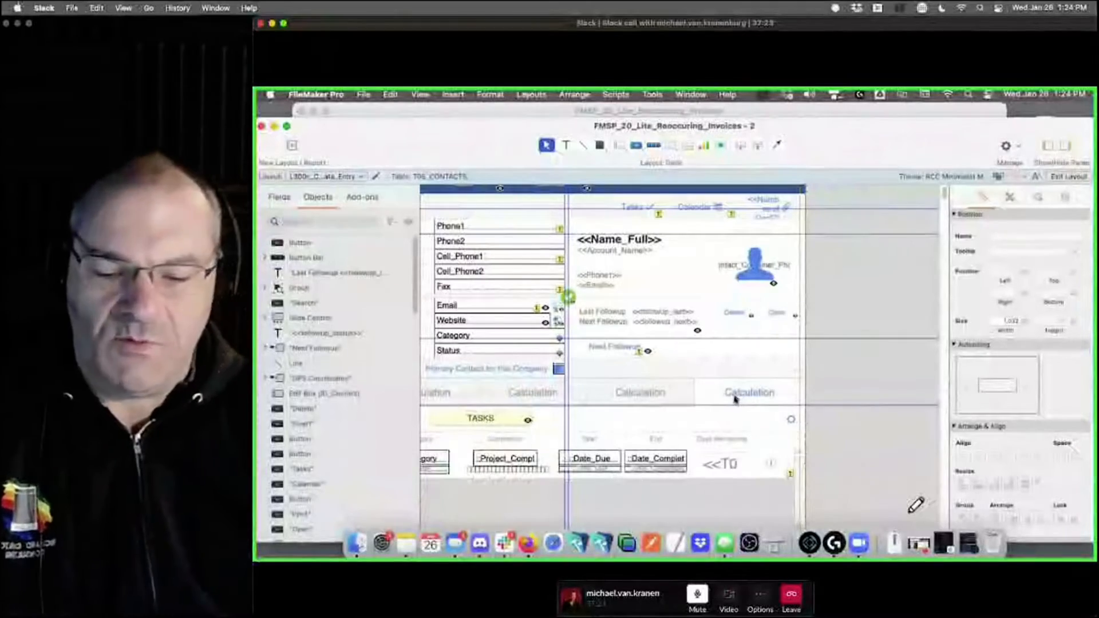
{"action": "double_click", "coordinate": [724, 420]}
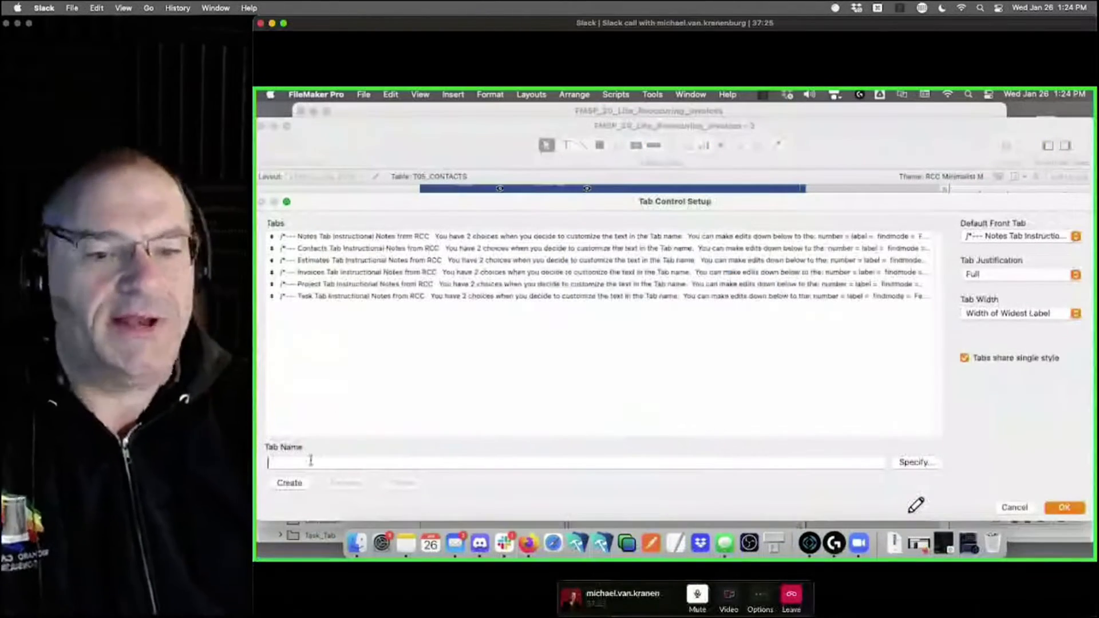
{"action": "left_click", "coordinate": [290, 484]}
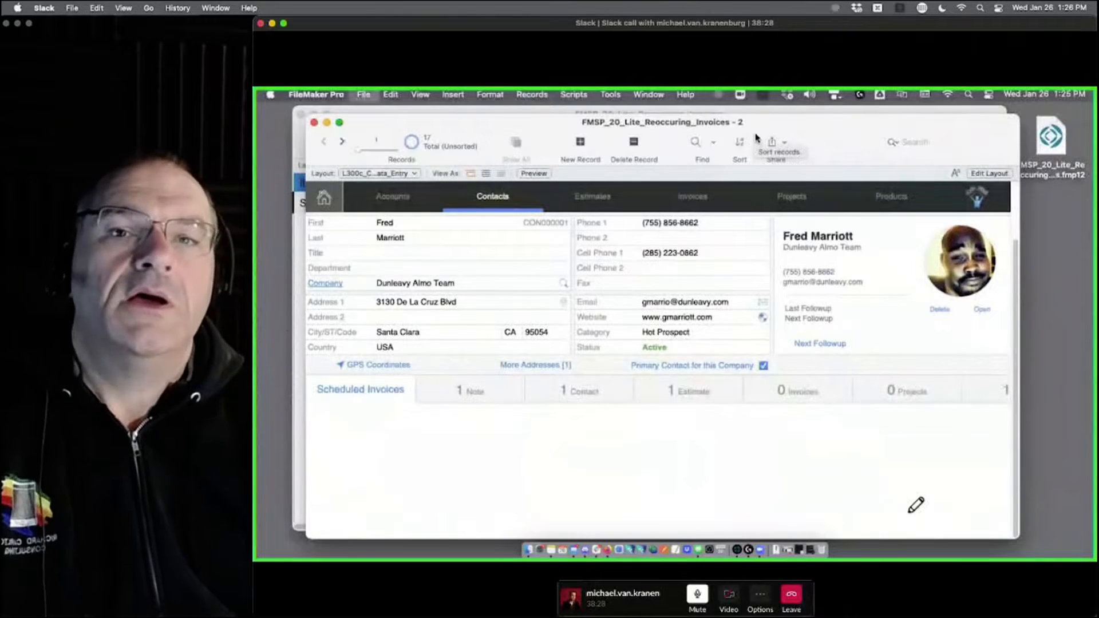
Open the database's relationships graph, zoom it out, enlarge the dialog and locate the Scheduled_Invoices table occurrence
{"action": "key", "text": "super+shift+d"}
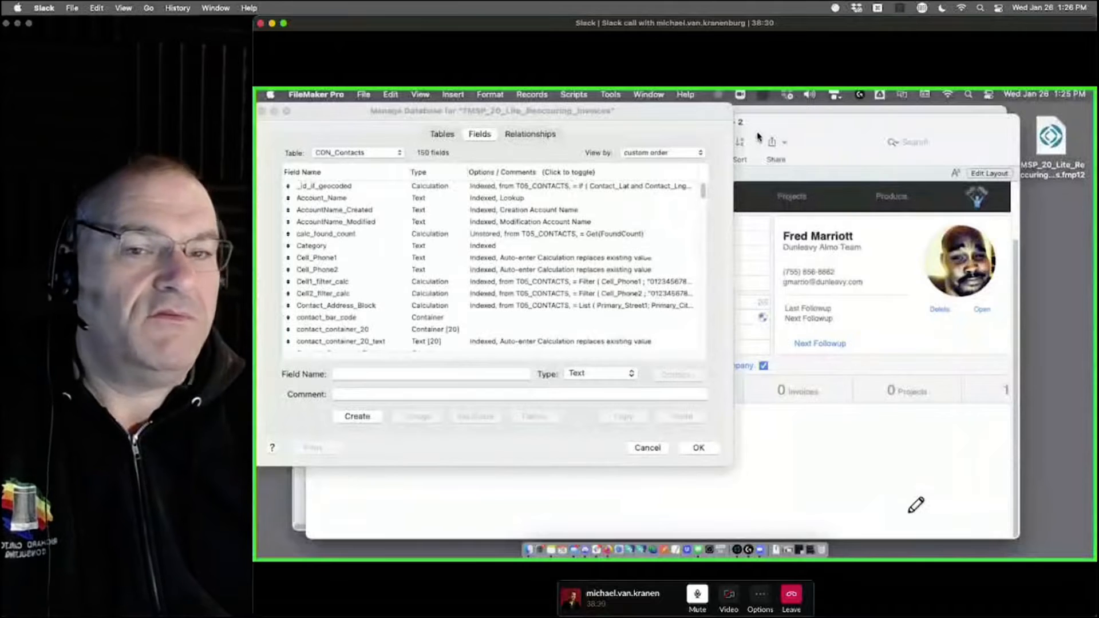
{"action": "left_click", "coordinate": [530, 134]}
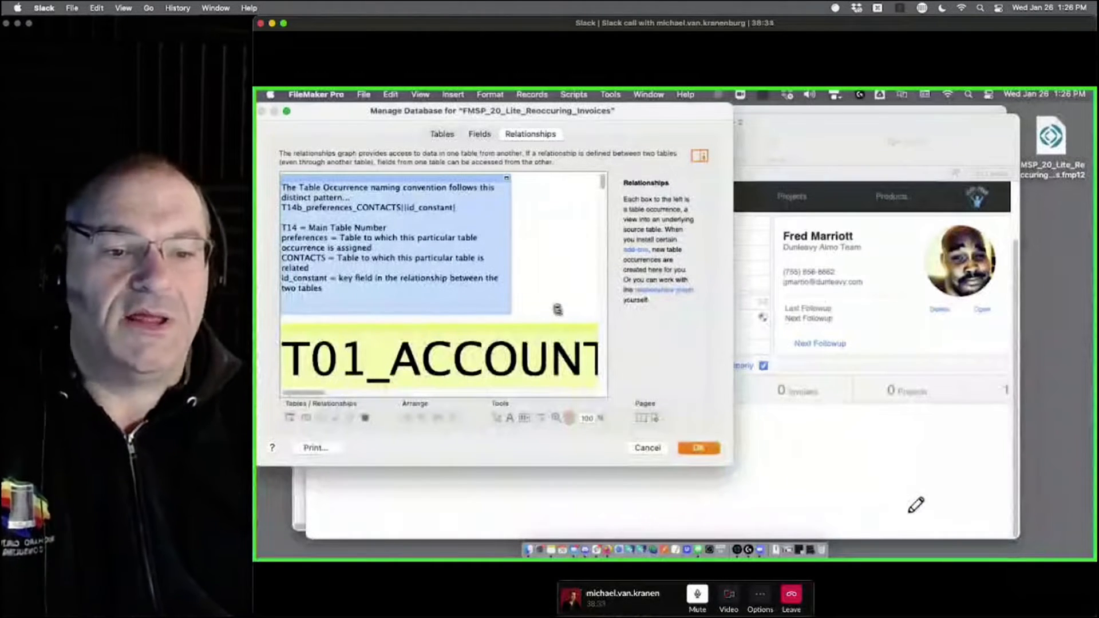
{"action": "left_click", "coordinate": [557, 310], "text": "alt"}
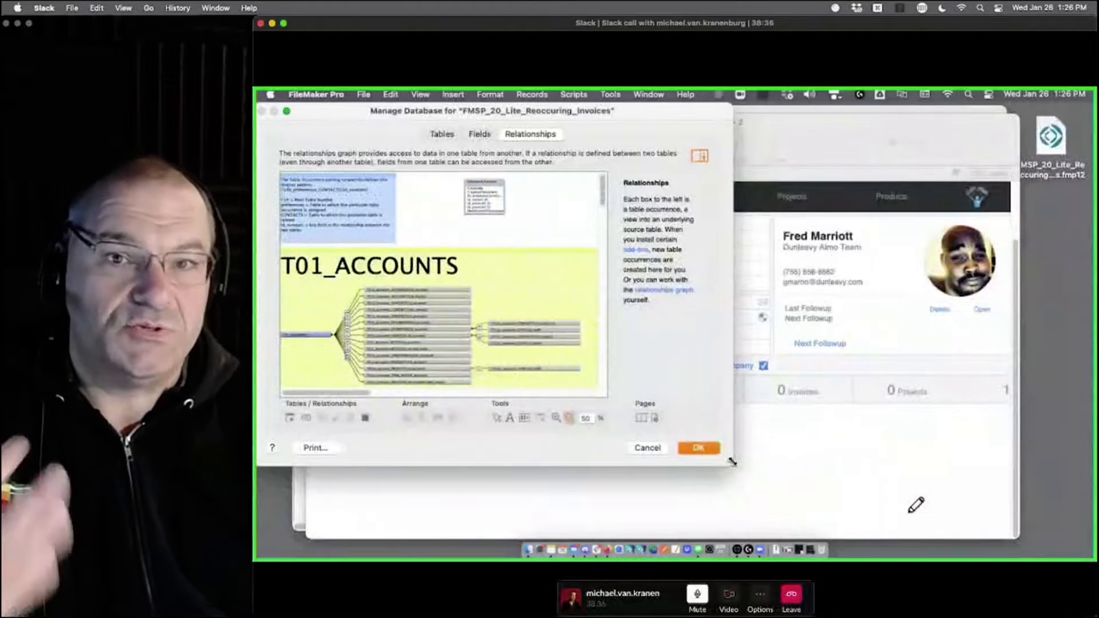
{"action": "left_click_drag", "start_coordinate": [732, 462], "coordinate": [1022, 519]}
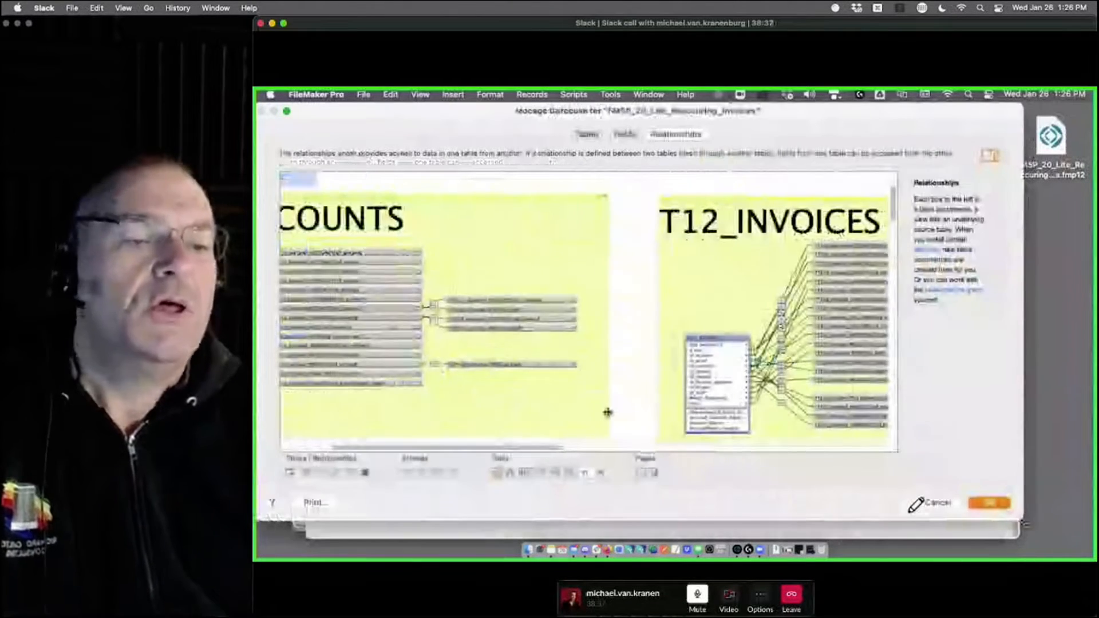
{"action": "scroll", "coordinate": [608, 412], "scroll_direction": "down", "scroll_amount": 8}
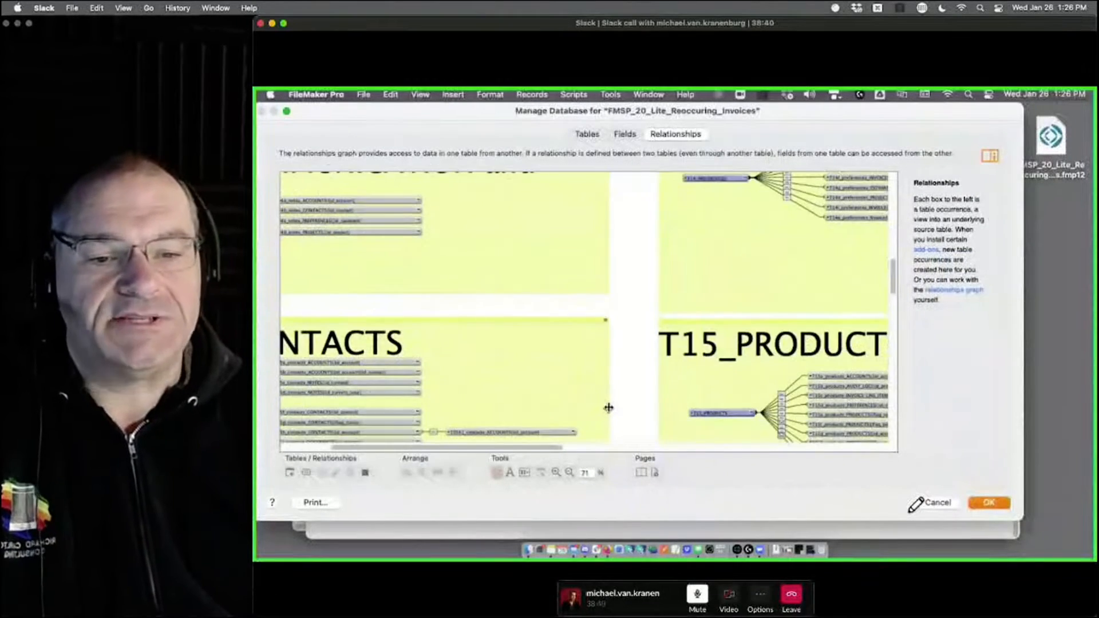
{"action": "scroll", "coordinate": [608, 408], "scroll_direction": "up", "scroll_amount": 8}
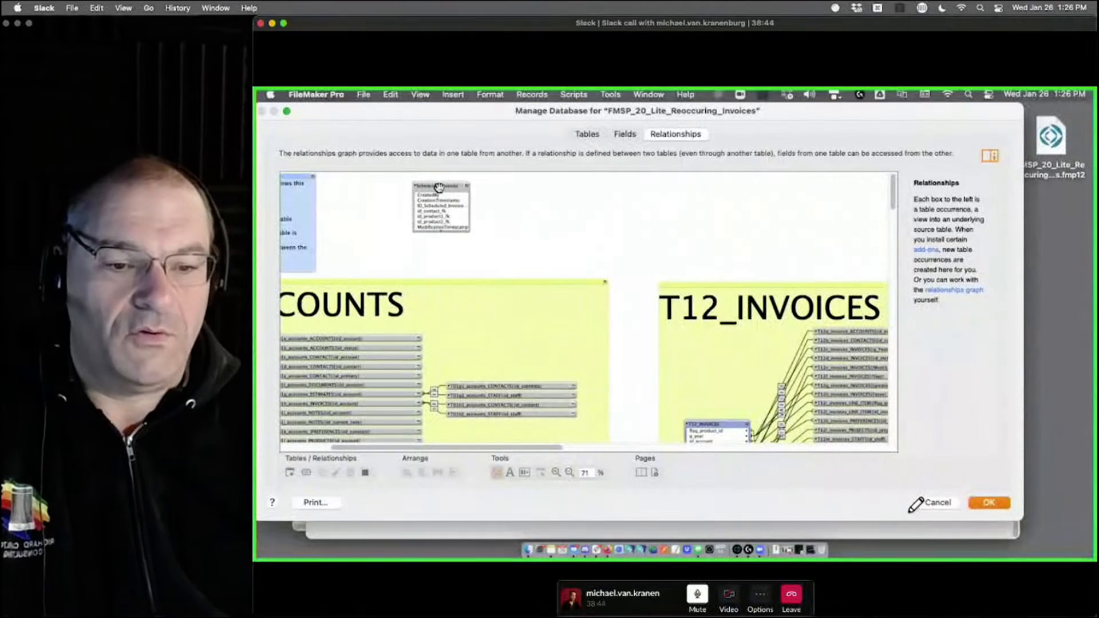
Examine the T05_CONTACTS group in the relationships graph at 125% zoom with the dialog enlarged
{"action": "scroll", "coordinate": [448, 259], "scroll_direction": "down", "scroll_amount": 5}
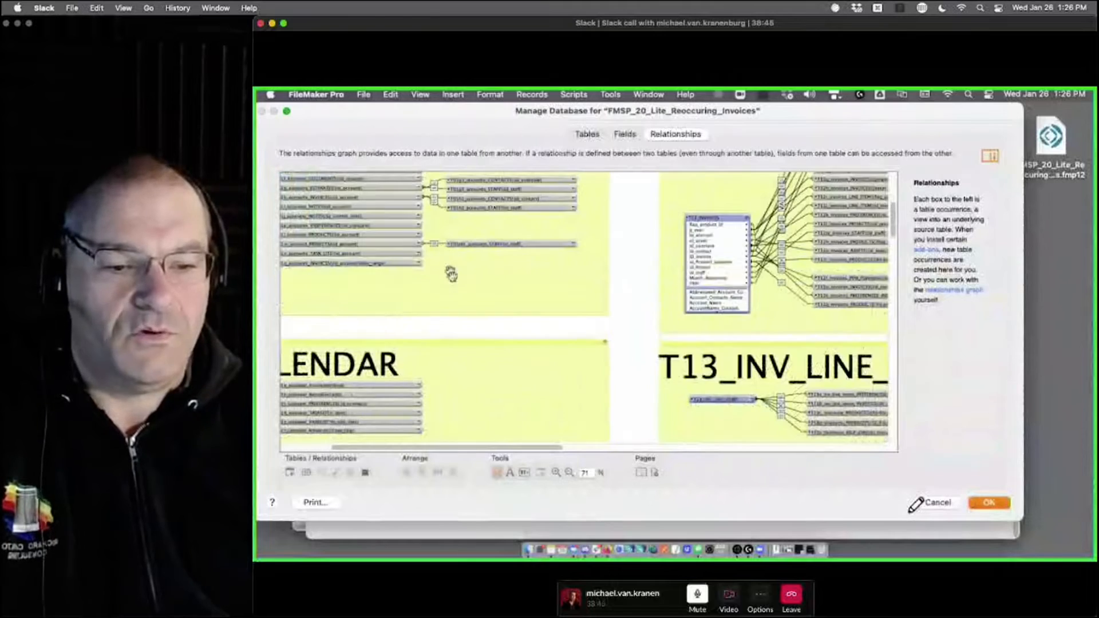
{"action": "scroll", "coordinate": [447, 401], "scroll_direction": "left", "scroll_amount": 3}
{"action": "scroll", "coordinate": [431, 360], "scroll_direction": "down", "scroll_amount": 10}
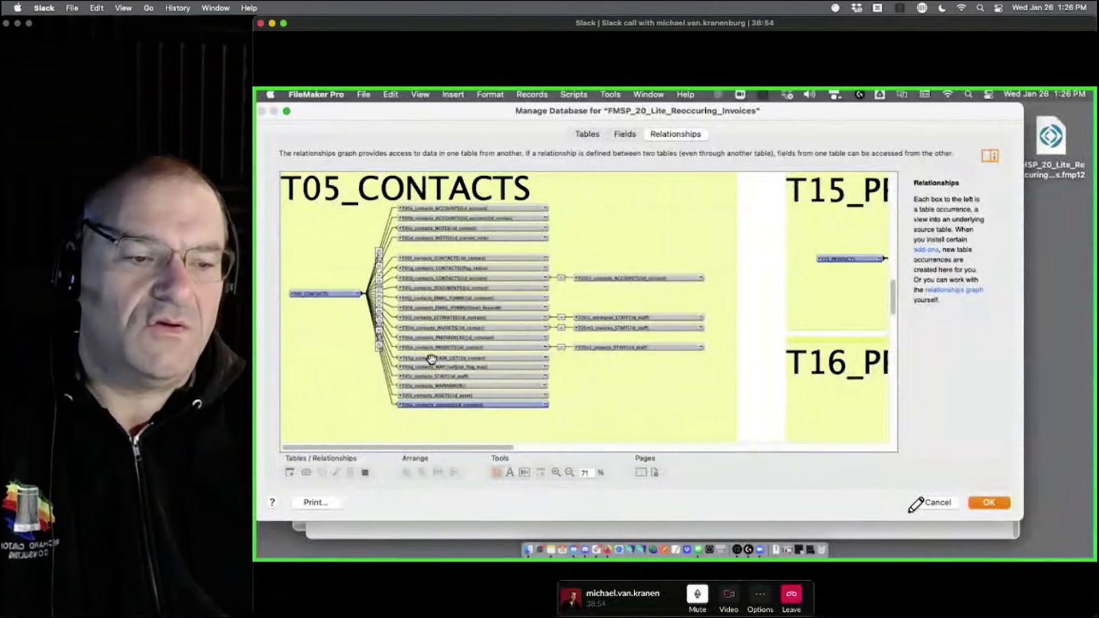
{"action": "left_click", "coordinate": [556, 472]}
{"action": "left_click", "coordinate": [418, 328]}
{"action": "left_click", "coordinate": [415, 316]}
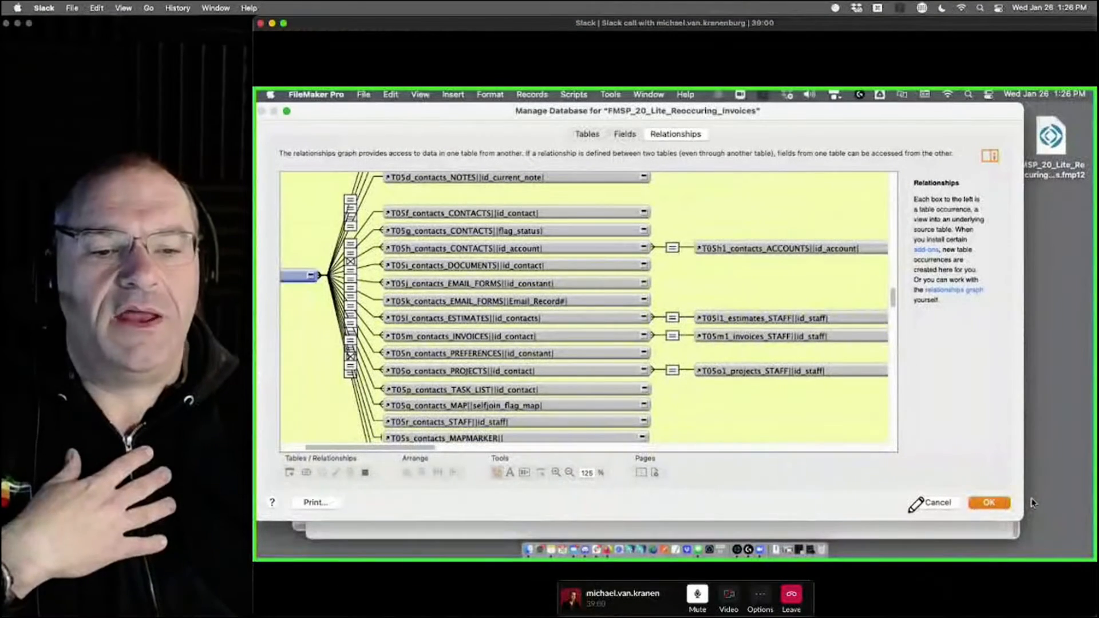
{"action": "left_click_drag", "start_coordinate": [1023, 518], "coordinate": [1042, 540]}
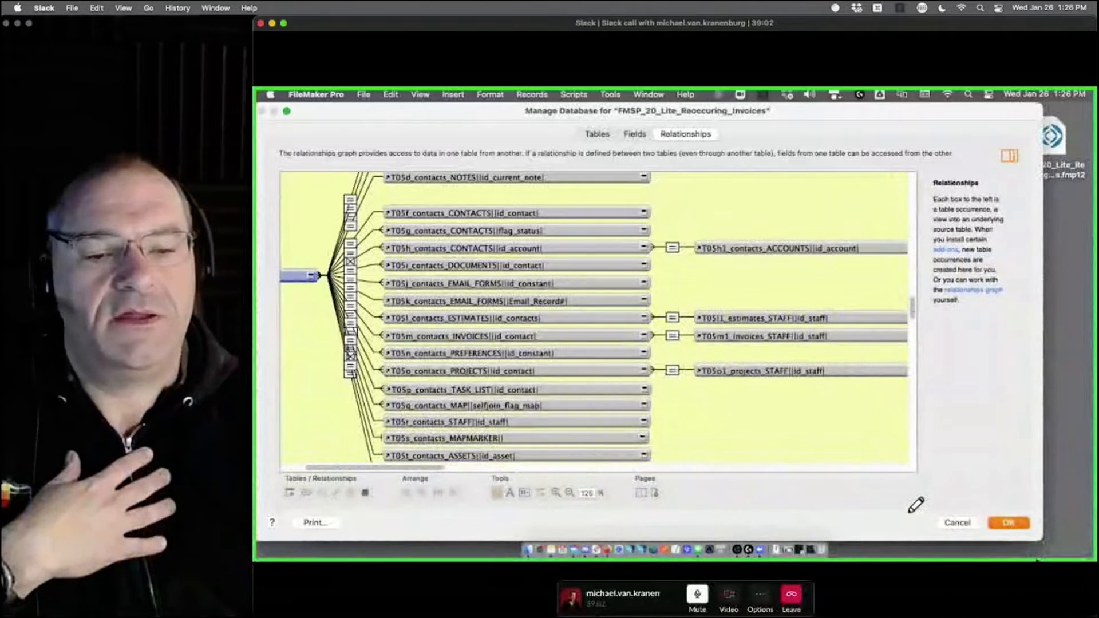
{"action": "scroll", "coordinate": [344, 461], "scroll_direction": "left", "scroll_amount": 3}
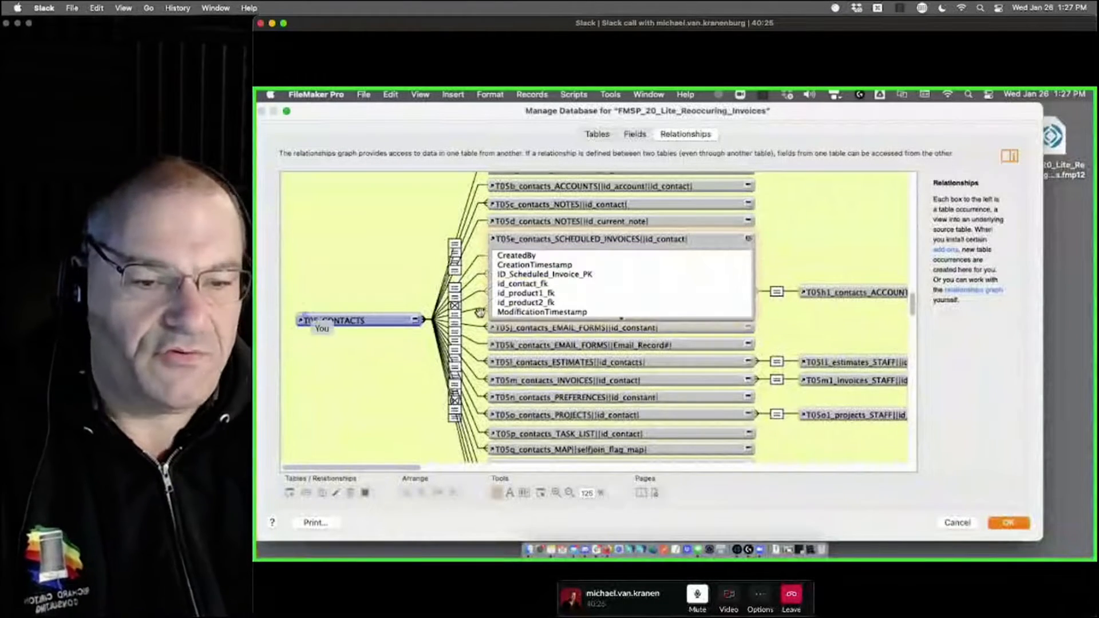
Mark ID_Contact in T05_CONTACTS and id_contact_fk in T05e_contacts_SCHEDULED_INVOICES as the fields to relate, using freehand pen strokes
{"action": "mouse_move", "coordinate": [304, 314]}
{"action": "left_mouse_down"}
{"action": "mouse_move", "coordinate": [386, 403]}
{"action": "mouse_move", "coordinate": [299, 440]}
{"action": "mouse_move", "coordinate": [293, 430]}
{"action": "left_mouse_up"}
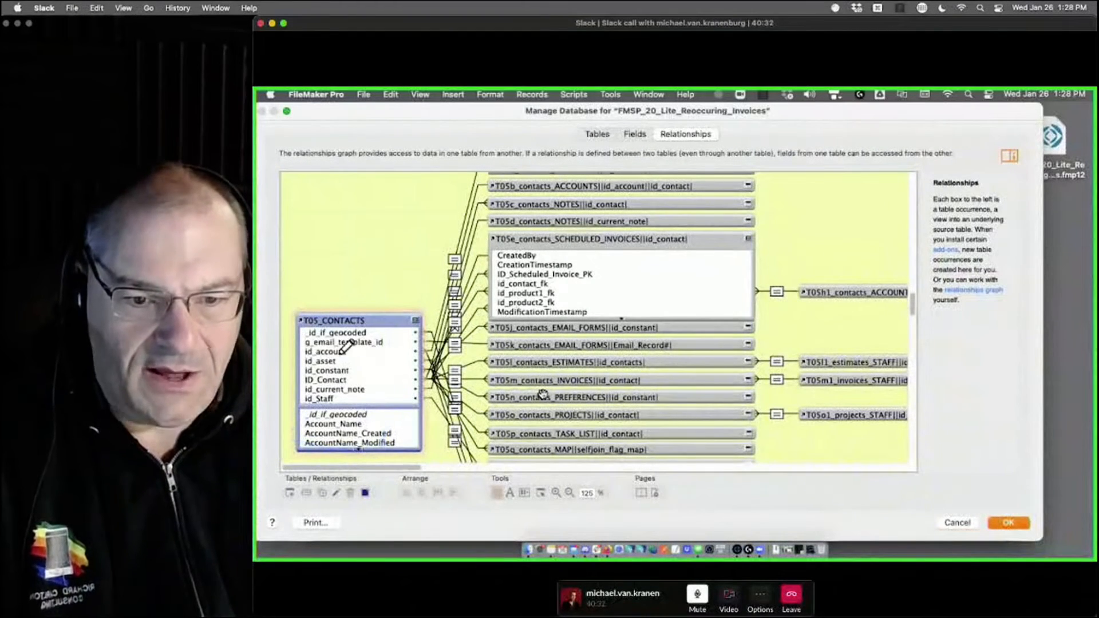
{"action": "left_click_drag", "start_coordinate": [340, 380], "coordinate": [358, 381]}
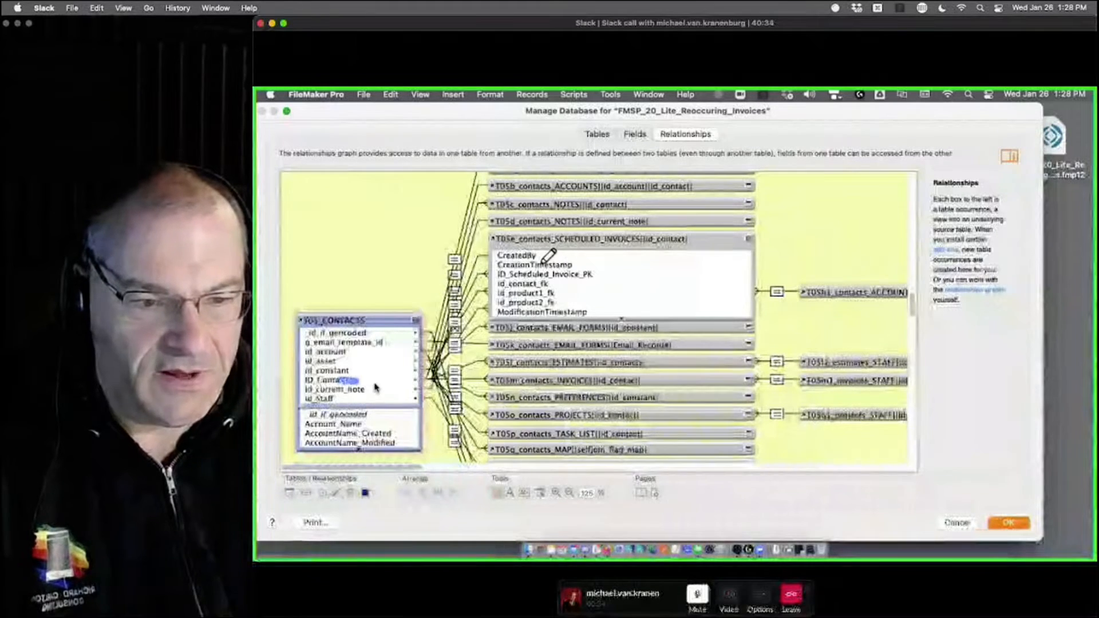
{"action": "left_click_drag", "start_coordinate": [539, 285], "coordinate": [553, 284]}
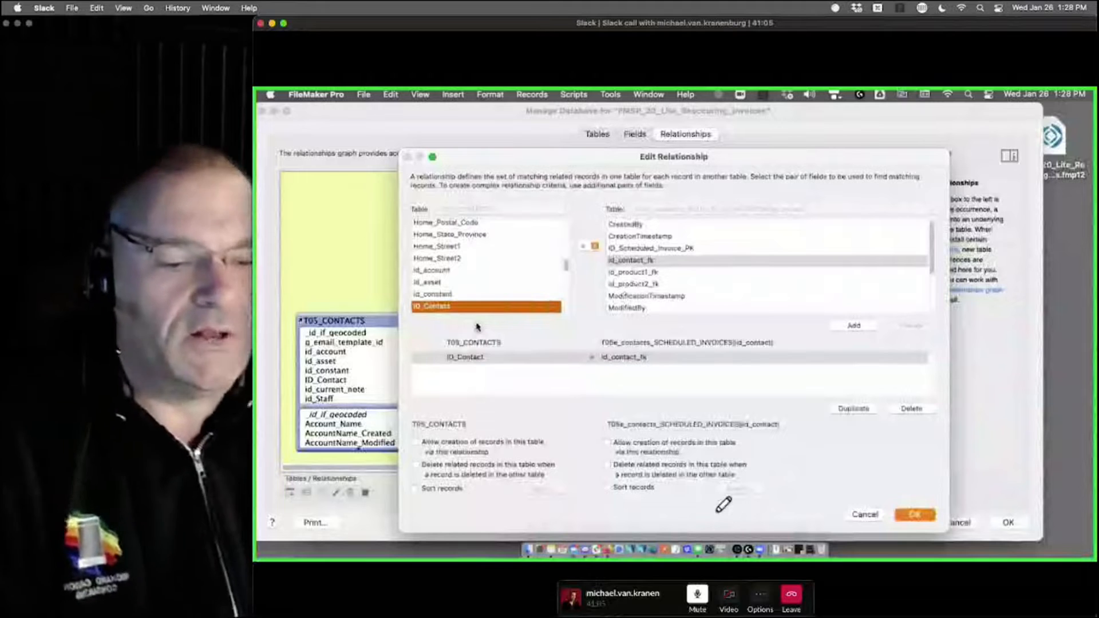
Mark the record-creation and related-record deletion options and the confirmation of the relationship settings with freehand pen strokes
{"action": "mouse_move", "coordinate": [628, 438]}
{"action": "left_mouse_down"}
{"action": "mouse_move", "coordinate": [635, 456]}
{"action": "mouse_move", "coordinate": [600, 471]}
{"action": "left_mouse_up"}
{"action": "mouse_move", "coordinate": [407, 457]}
{"action": "left_mouse_down"}
{"action": "mouse_move", "coordinate": [764, 452]}
{"action": "mouse_move", "coordinate": [774, 467]}
{"action": "mouse_move", "coordinate": [652, 477]}
{"action": "left_mouse_up"}
{"action": "mouse_move", "coordinate": [567, 480]}
{"action": "left_mouse_down"}
{"action": "mouse_move", "coordinate": [427, 485]}
{"action": "mouse_move", "coordinate": [404, 475]}
{"action": "mouse_move", "coordinate": [409, 458]}
{"action": "left_mouse_up"}
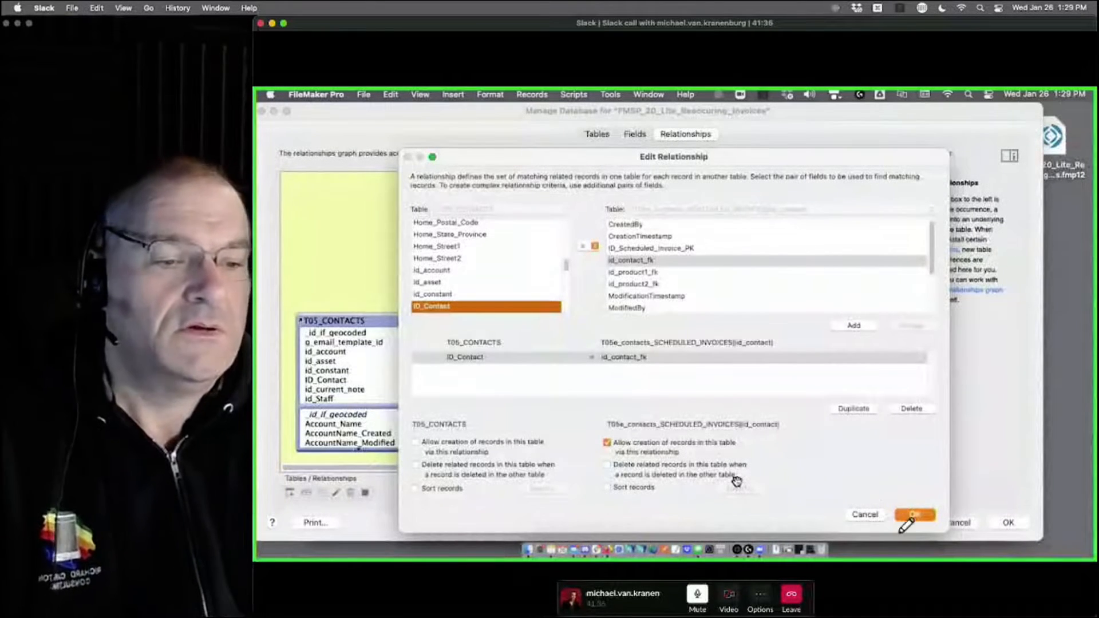
{"action": "left_click_drag", "start_coordinate": [933, 498], "coordinate": [900, 527]}
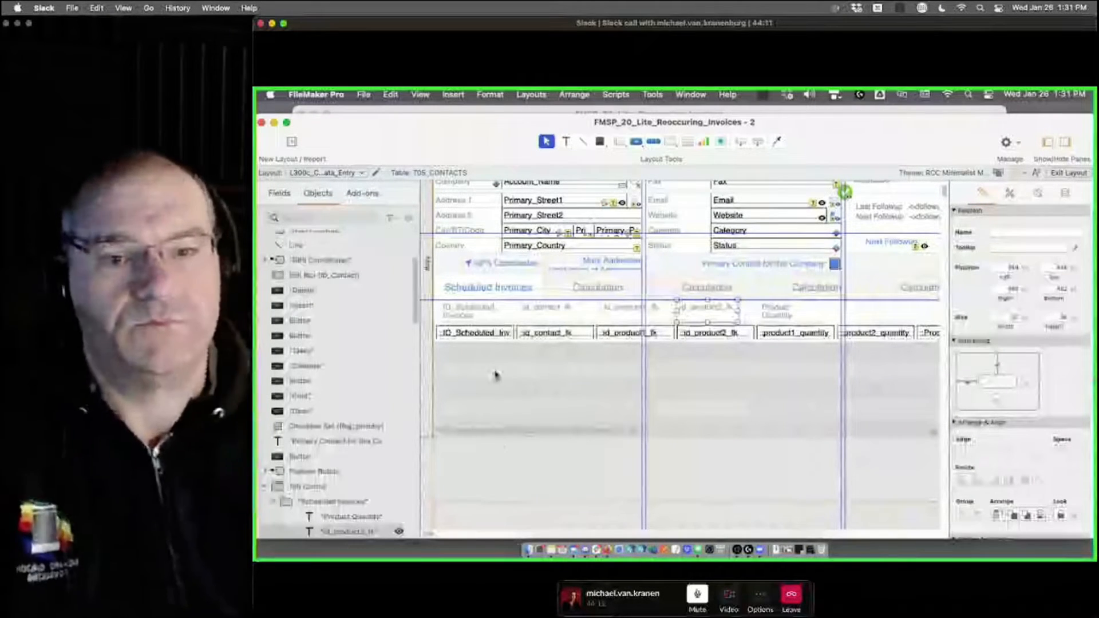
Show the call full screen, rename the Product Quantity portal label to Product1_Quantity and place a copy above the product2_quantity field
{"action": "left_click", "coordinate": [284, 24]}
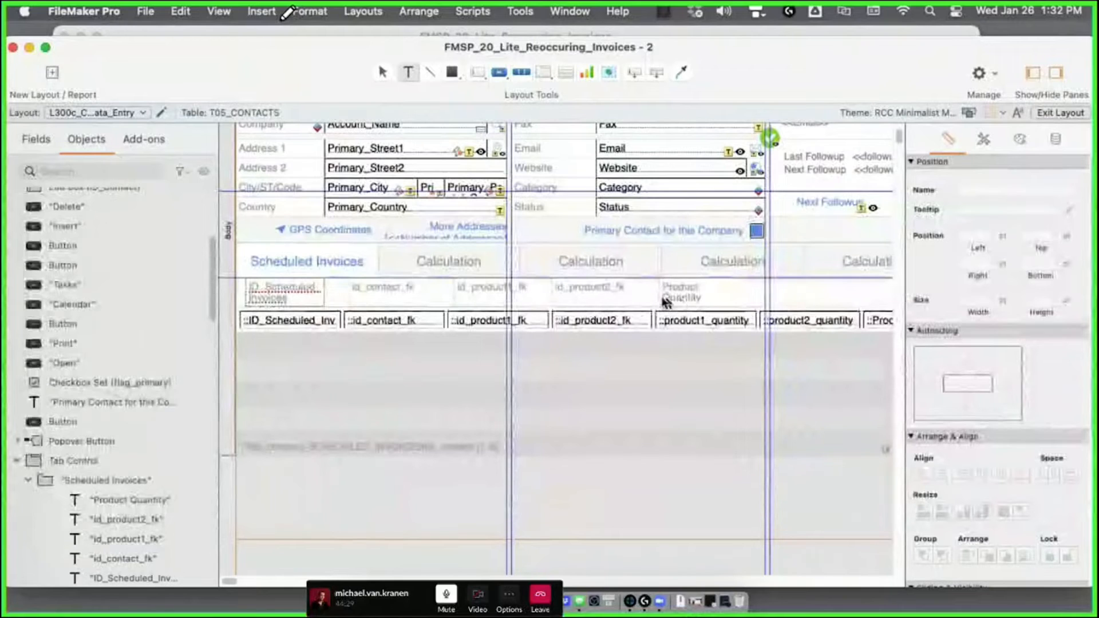
{"action": "left_click", "coordinate": [683, 299]}
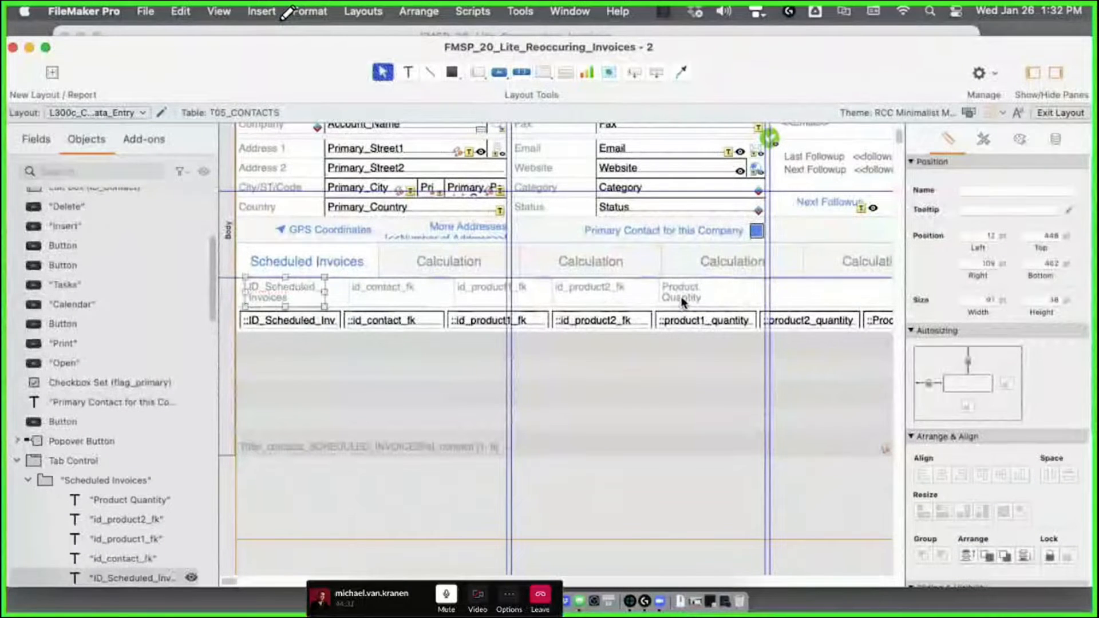
{"action": "left_click", "coordinate": [682, 299]}
{"action": "scroll", "coordinate": [234, 579], "scroll_direction": "right", "scroll_amount": 5}
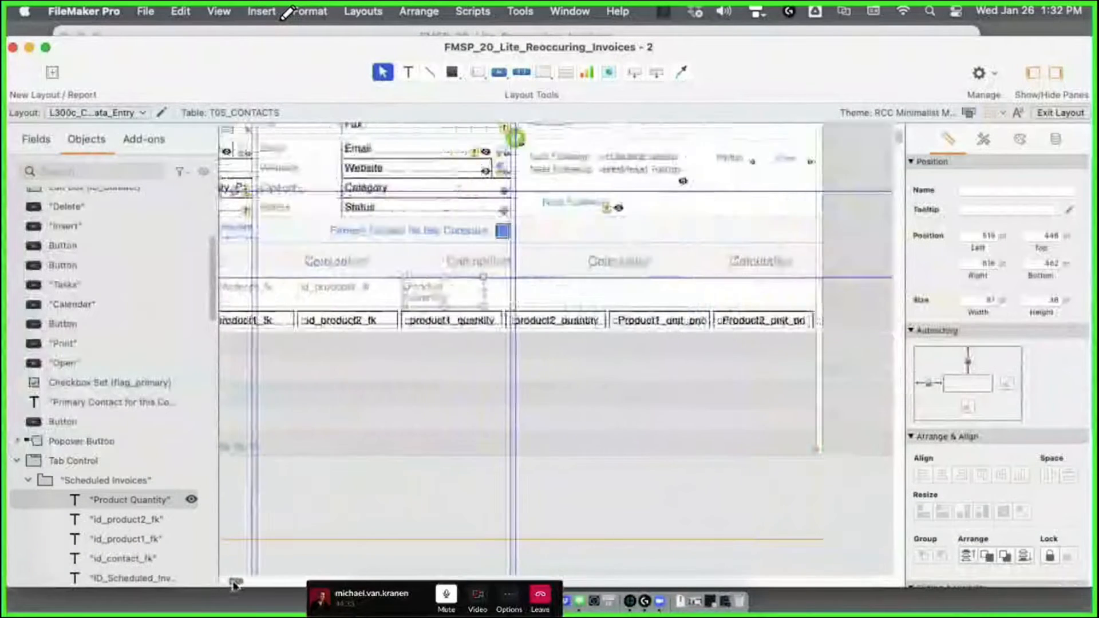
{"action": "double_click", "coordinate": [450, 292]}
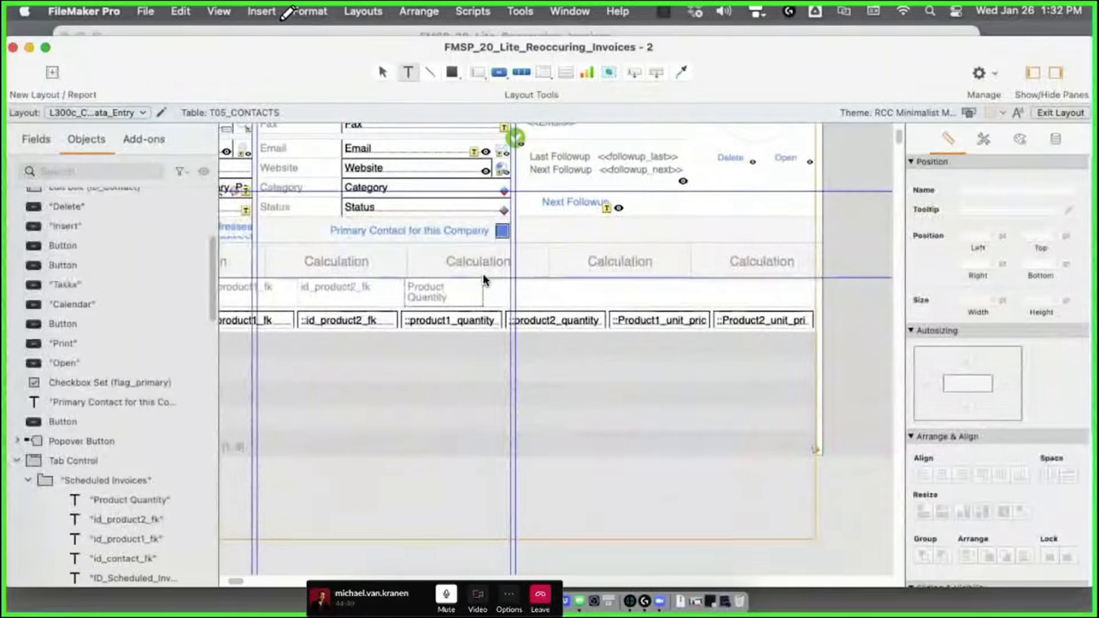
{"action": "type", "text": "1_"}
{"action": "key", "text": "Delete"}
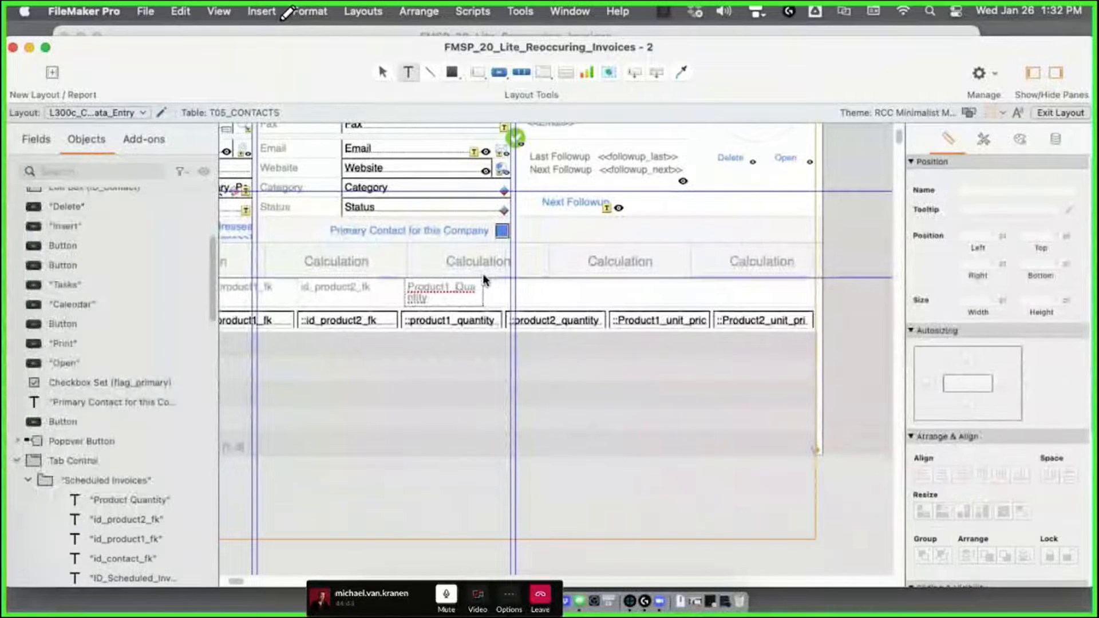
{"action": "left_click", "coordinate": [532, 299]}
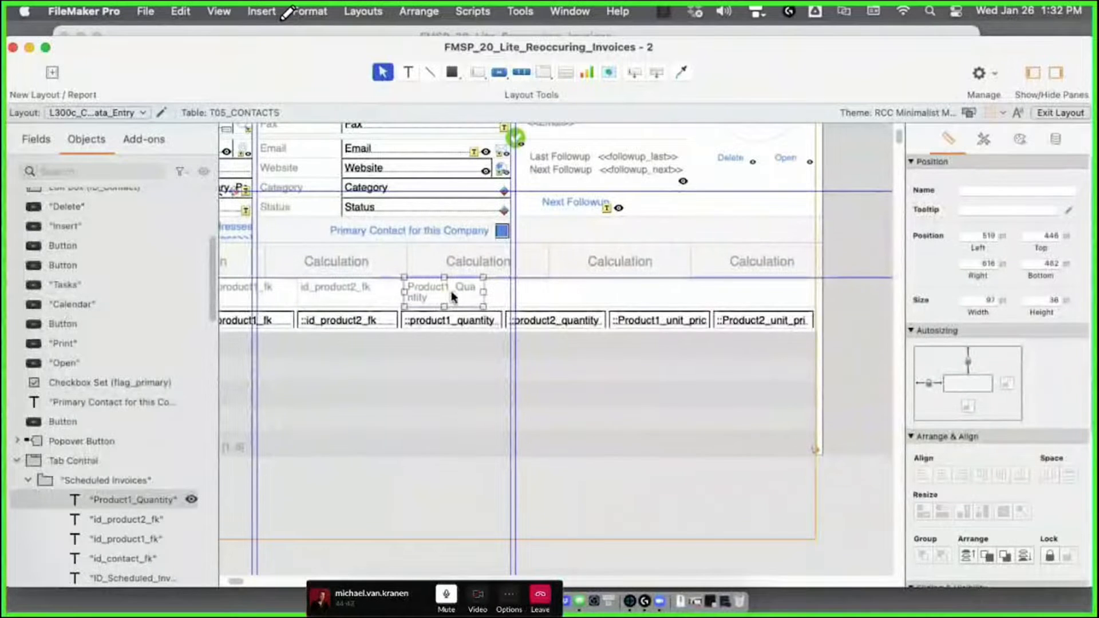
{"action": "left_click_drag", "start_coordinate": [439, 295], "coordinate": [538, 296]}
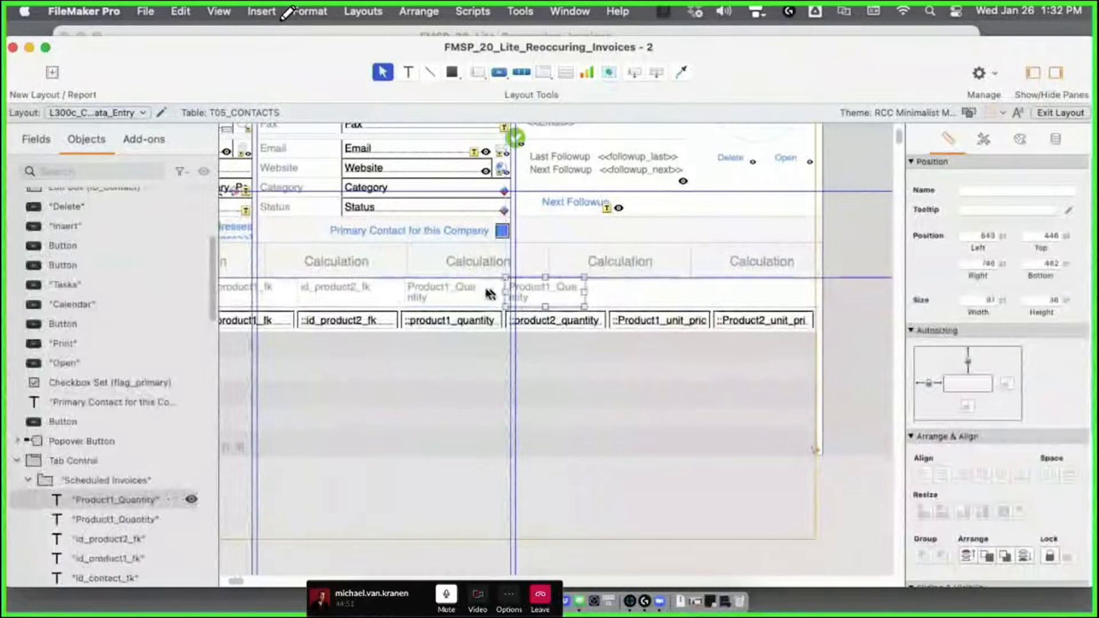
Rename the copied label above the product2_quantity field as Product2_Quantity
{"action": "double_click", "coordinate": [553, 295]}
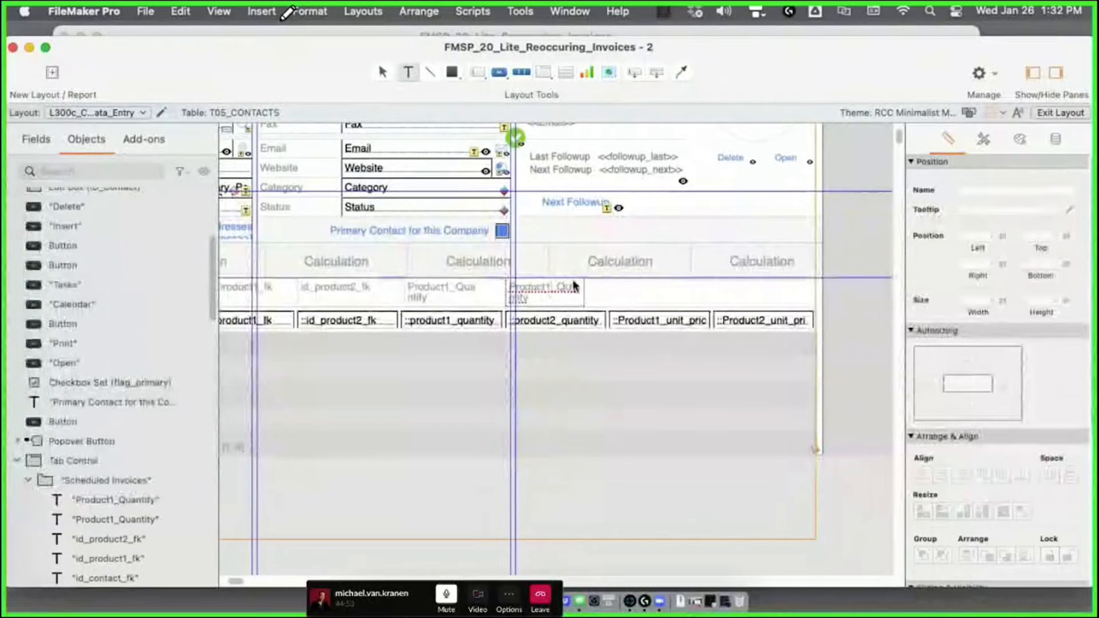
{"action": "key", "text": "BackSpace"}
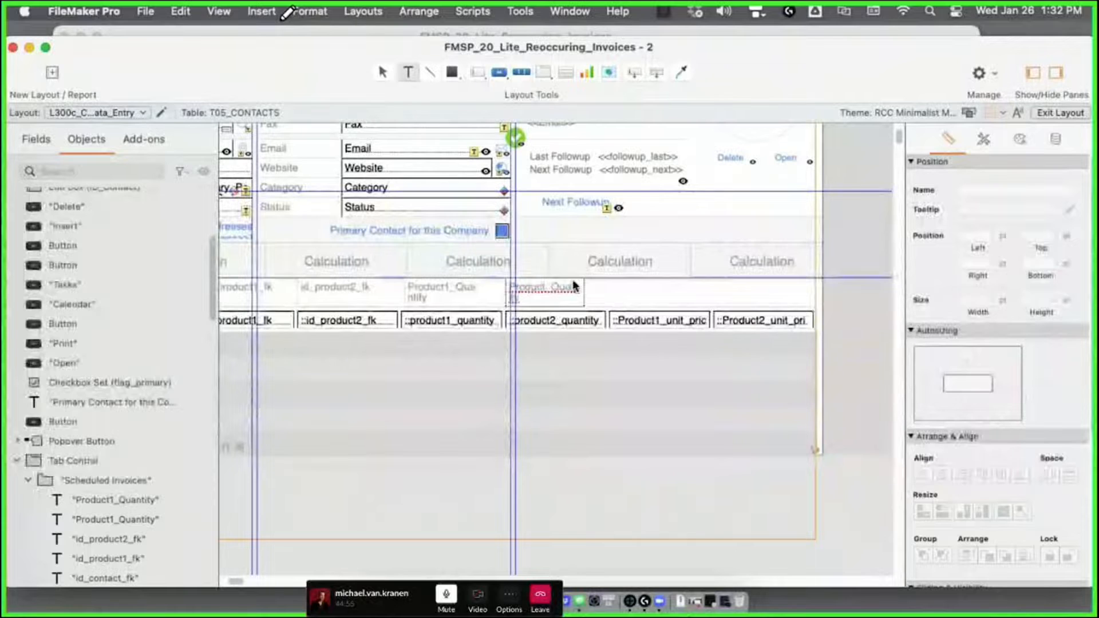
{"action": "type", "text": "2"}
{"action": "left_click", "coordinate": [594, 298]}
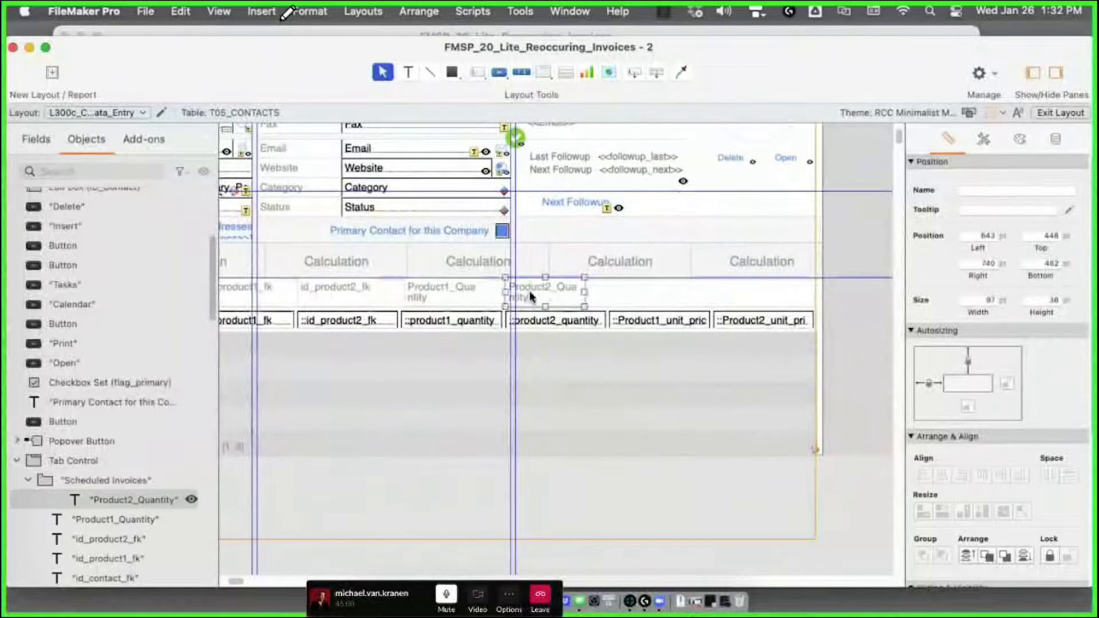
Place a copy of the Product2_Quantity label above the Product1_unit_price field and rename it as Product1_unit_price
{"action": "left_click_drag", "start_coordinate": [525, 305], "coordinate": [633, 302]}
{"action": "double_click", "coordinate": [653, 291]}
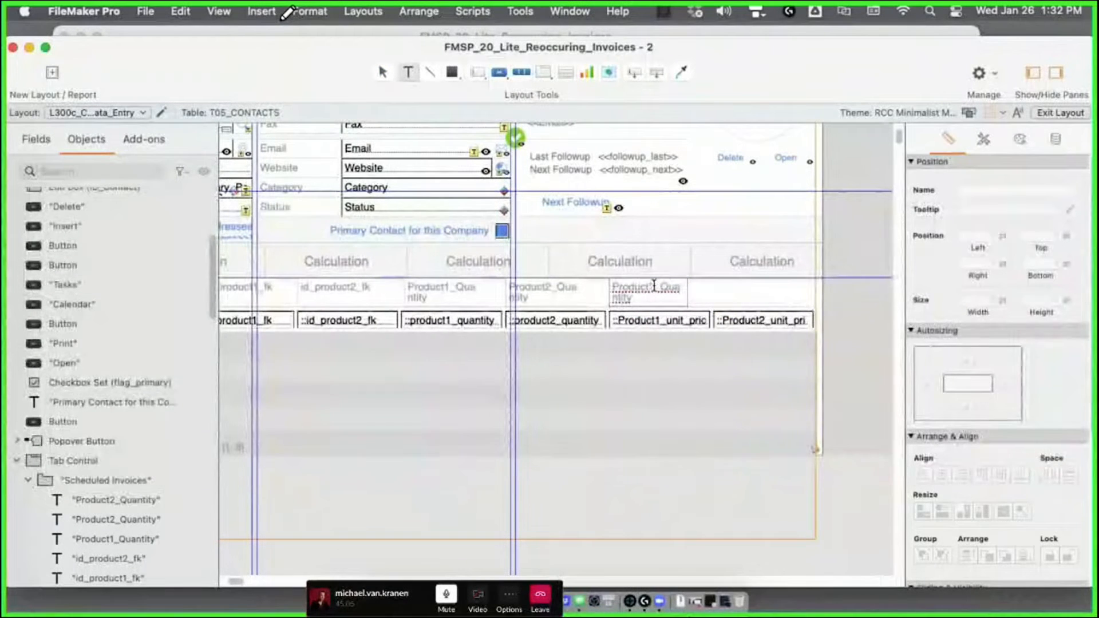
{"action": "double_click", "coordinate": [654, 290]}
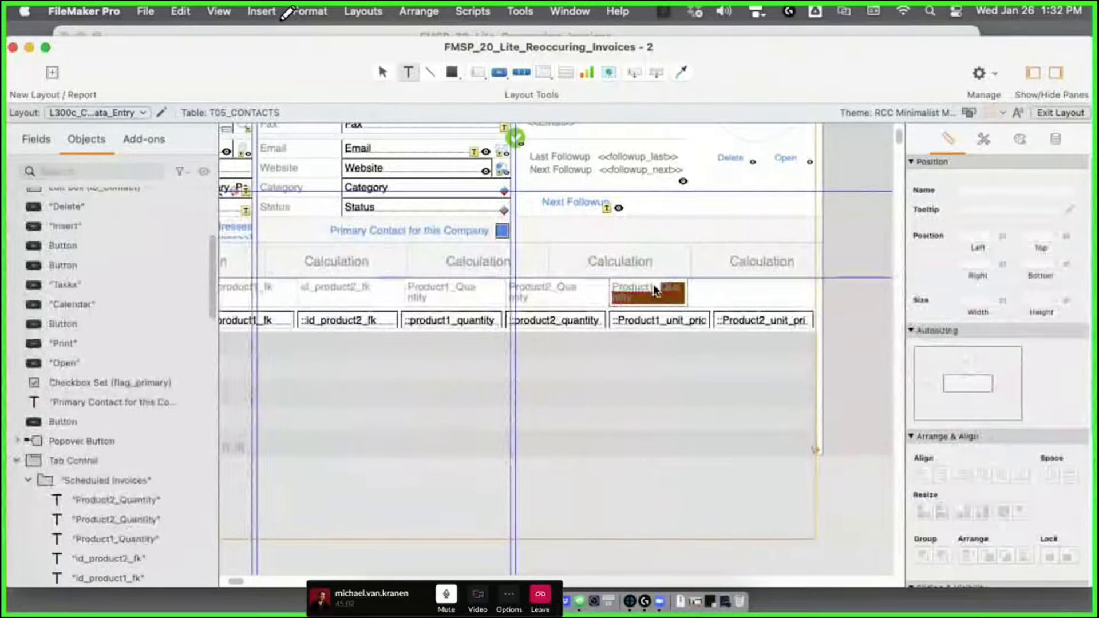
{"action": "type", "text": "unit"}
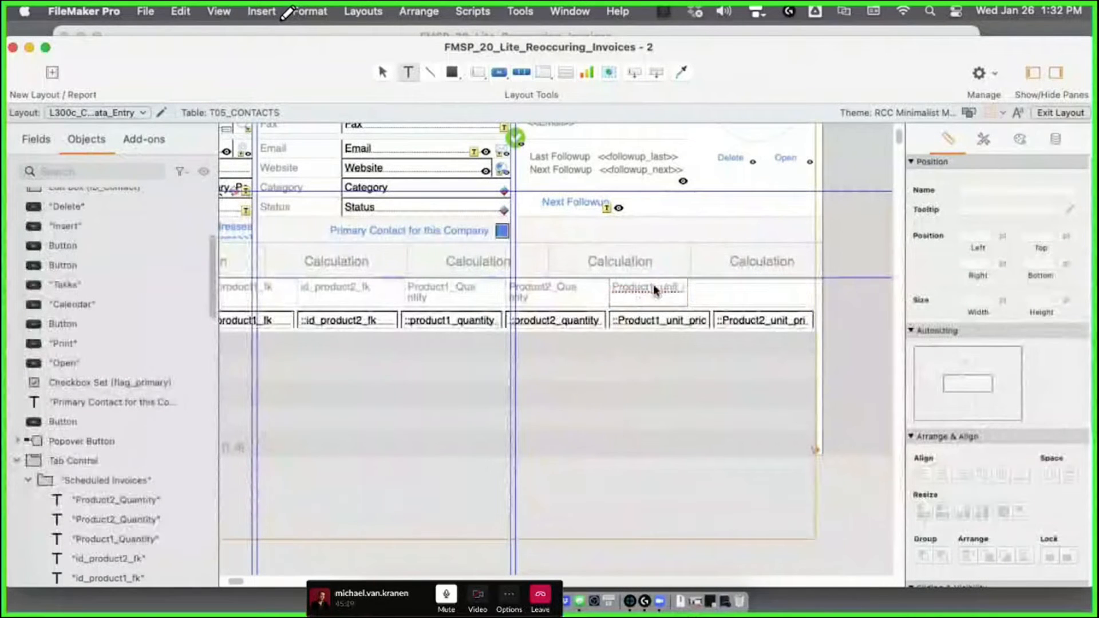
{"action": "type", "text": "_price"}
{"action": "left_click", "coordinate": [626, 297]}
Place a copy of the Product1_unit_price label above the Product2_unit_price field and rename it as Product2_unit_price
{"action": "left_click_drag", "start_coordinate": [625, 297], "coordinate": [734, 291]}
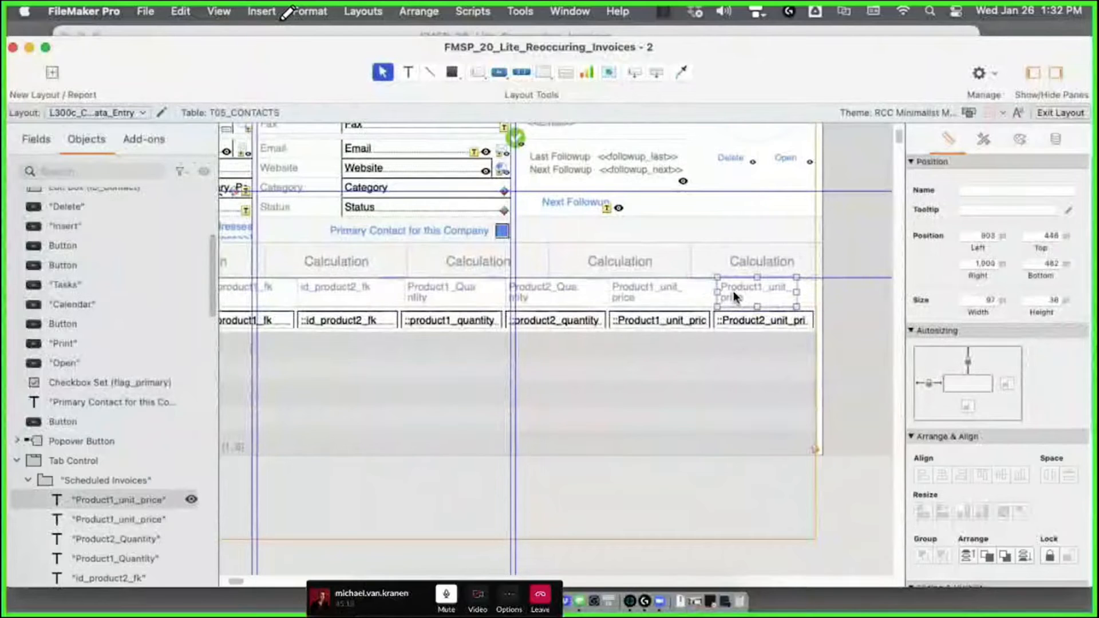
{"action": "double_click", "coordinate": [734, 291]}
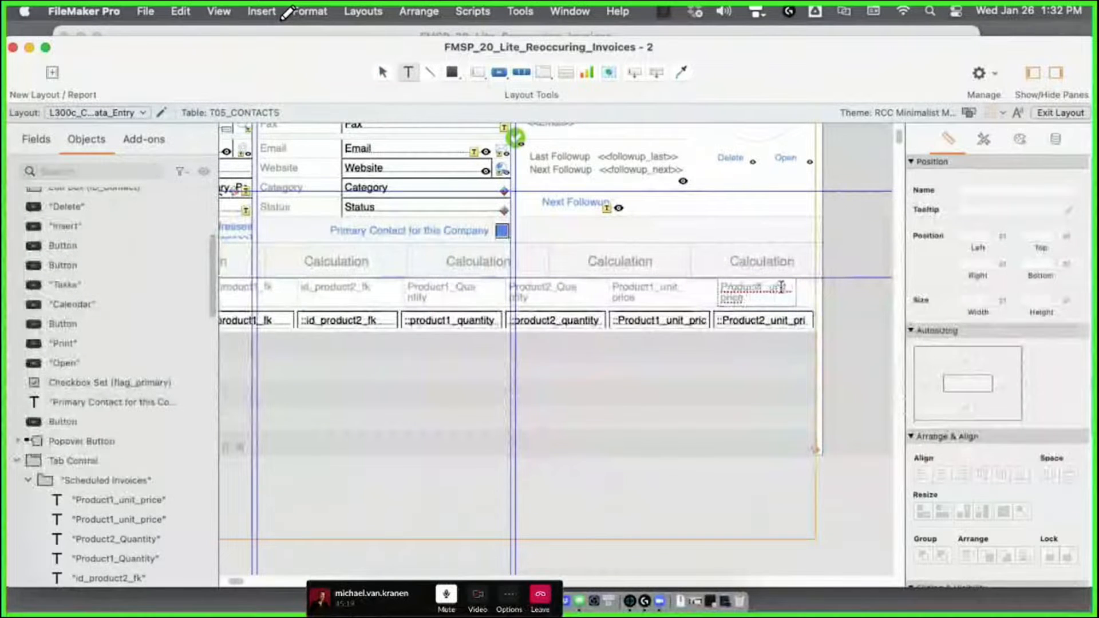
{"action": "key", "text": "BackSpace"}
{"action": "type", "text": "2"}
{"action": "key", "text": "Escape"}
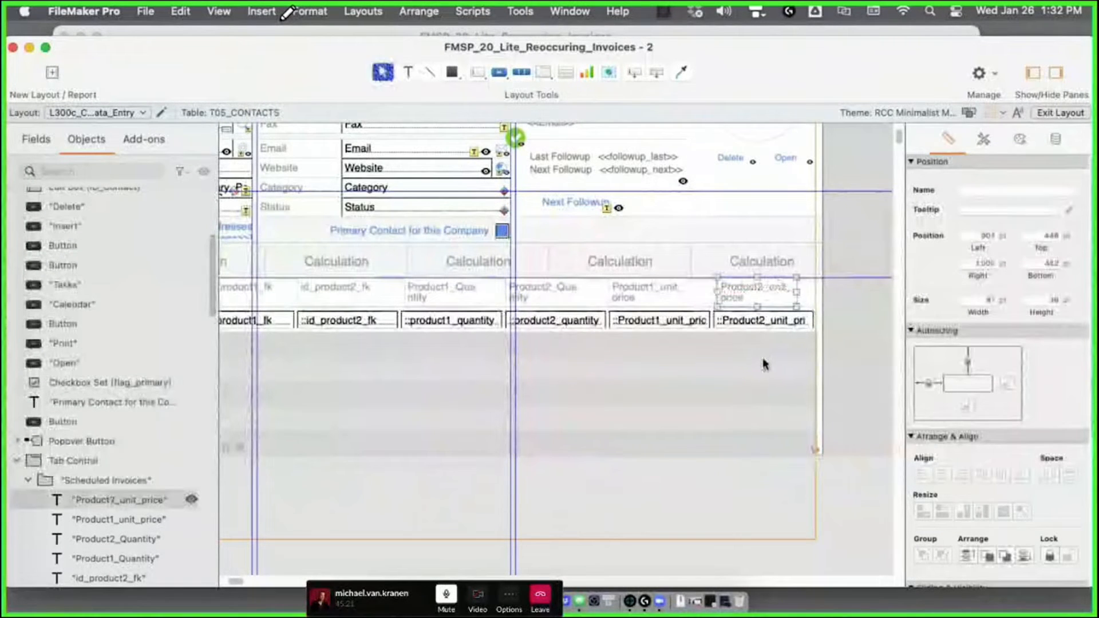
Move the Product2_Quantity label together with its field out of the portal onto the empty area beside the layout
{"action": "left_click_drag", "start_coordinate": [237, 581], "coordinate": [243, 582]}
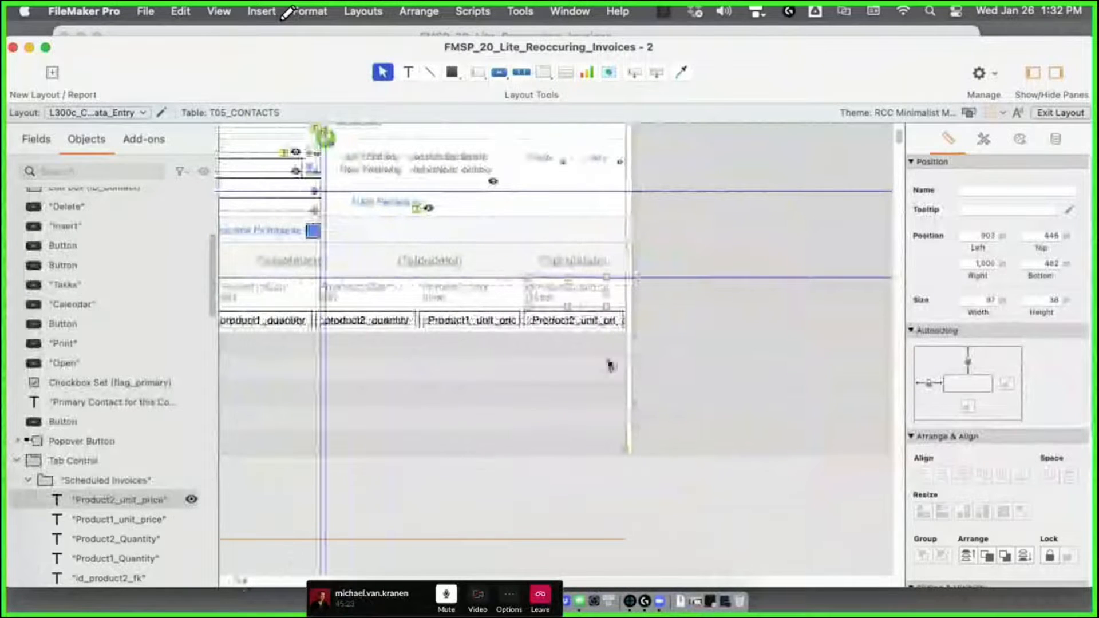
{"action": "left_click", "coordinate": [662, 362]}
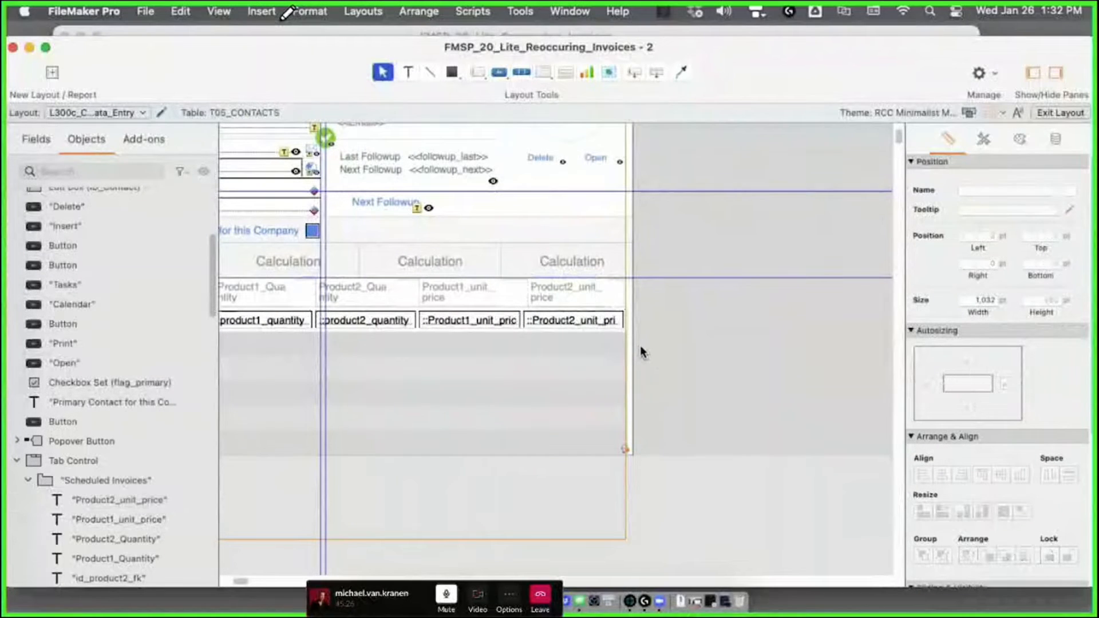
{"action": "left_click_drag", "start_coordinate": [243, 582], "coordinate": [240, 582]}
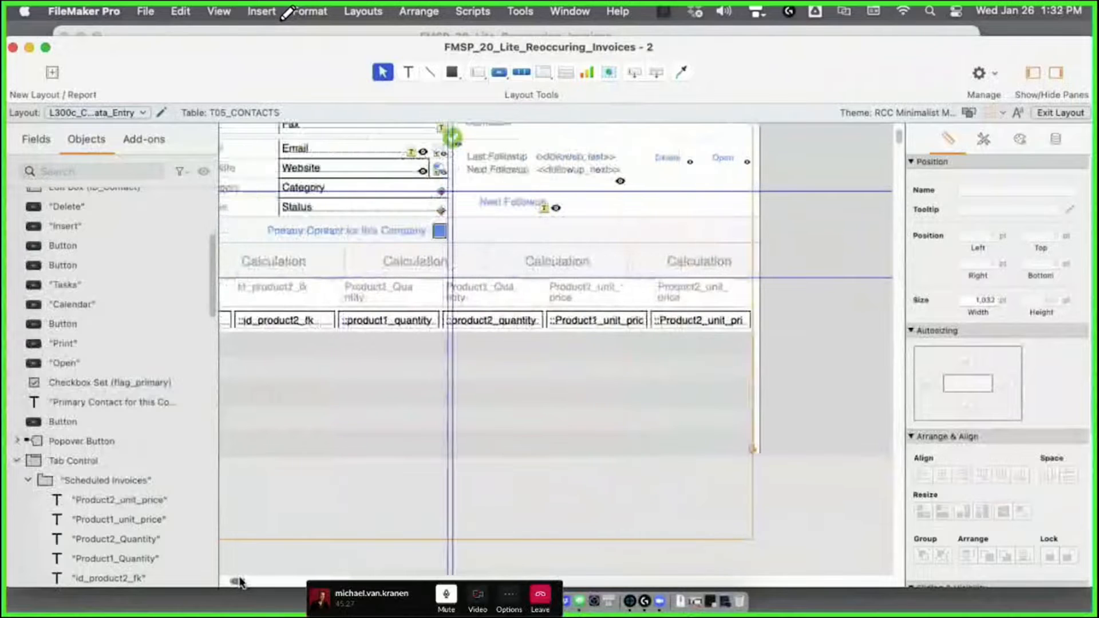
{"action": "left_click", "coordinate": [497, 303]}
{"action": "left_click", "coordinate": [494, 321], "text": "shift"}
{"action": "left_click_drag", "start_coordinate": [494, 321], "coordinate": [825, 317]}
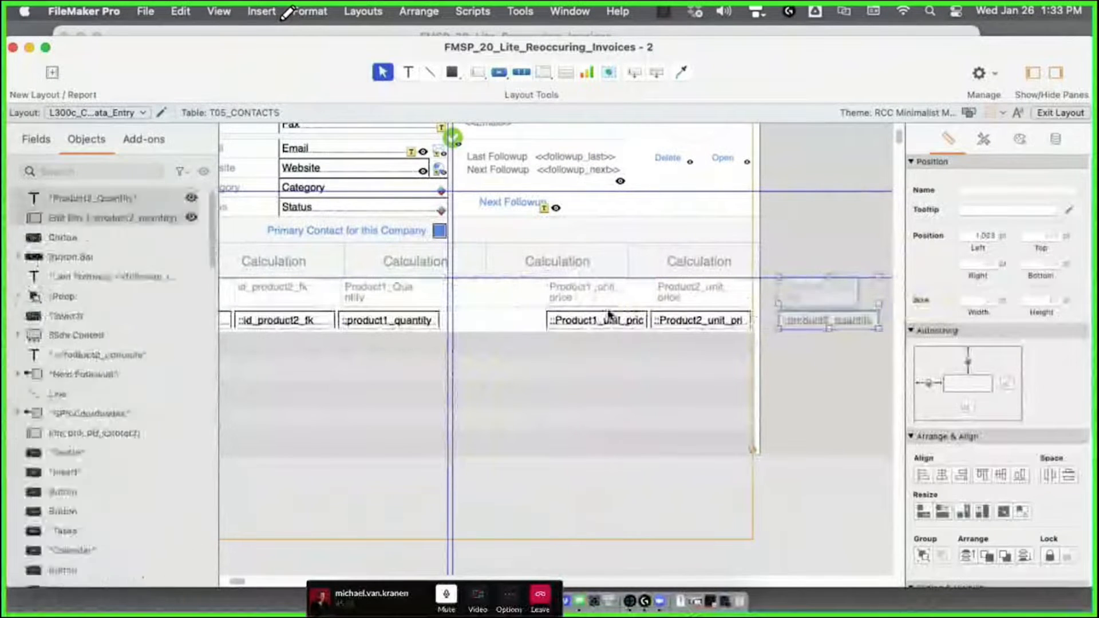
Move the Product1_unit_price label together with its field directly beside the product1_quantity field in the portal
{"action": "left_click", "coordinate": [610, 317]}
{"action": "left_click", "coordinate": [584, 291], "text": "shift"}
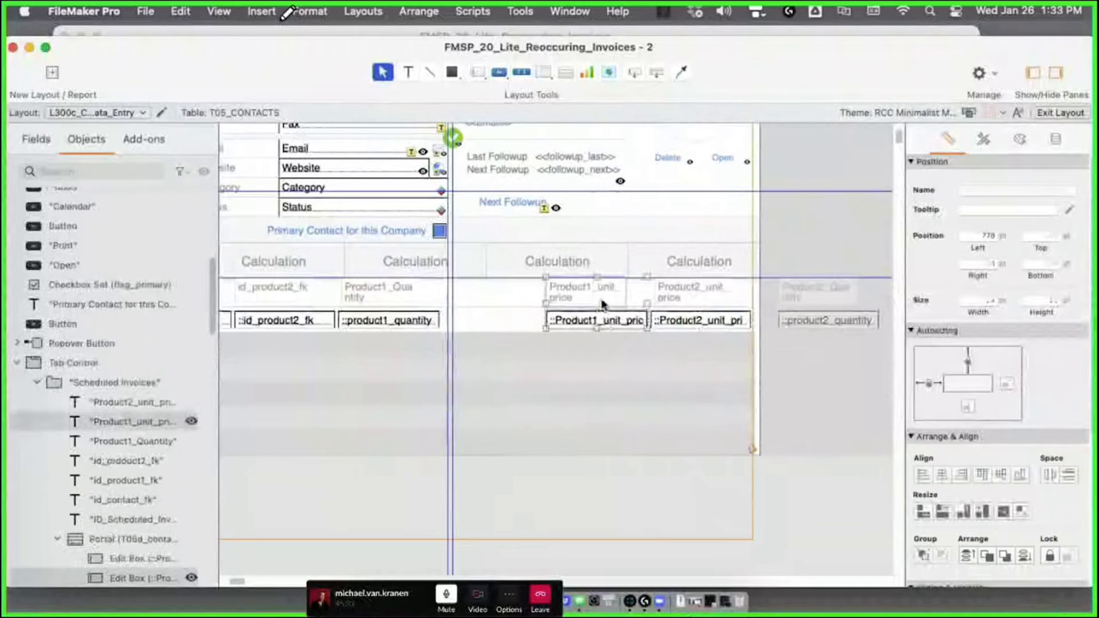
{"action": "left_click", "coordinate": [684, 319], "text": "shift"}
{"action": "left_click", "coordinate": [798, 366]}
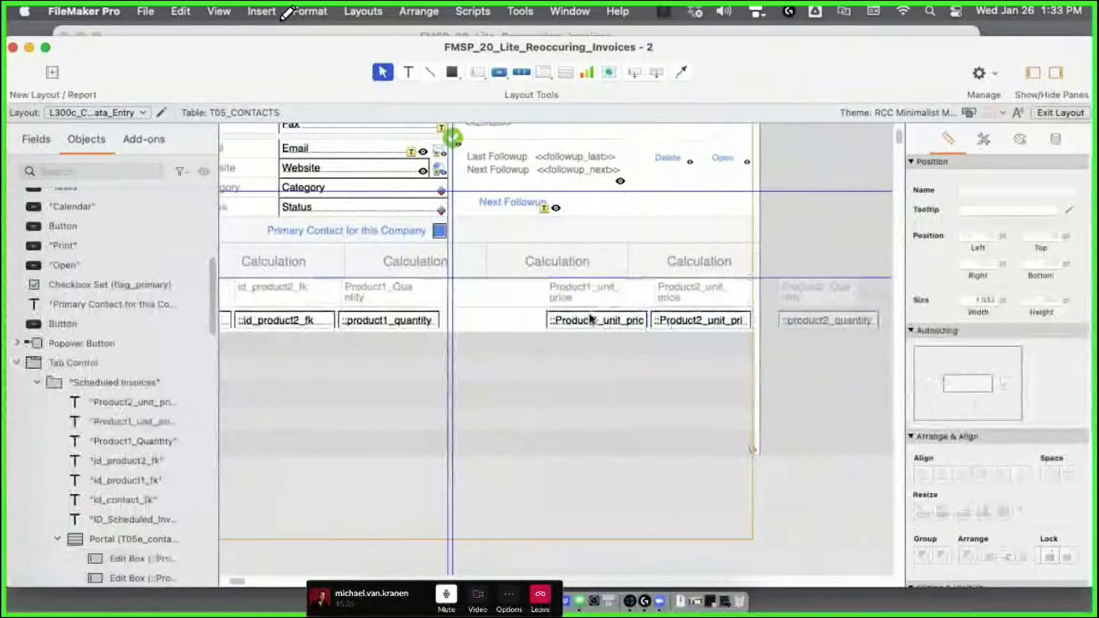
{"action": "left_click", "coordinate": [595, 320]}
{"action": "left_click", "coordinate": [576, 293], "text": "shift"}
{"action": "left_click_drag", "start_coordinate": [576, 297], "coordinate": [474, 298]}
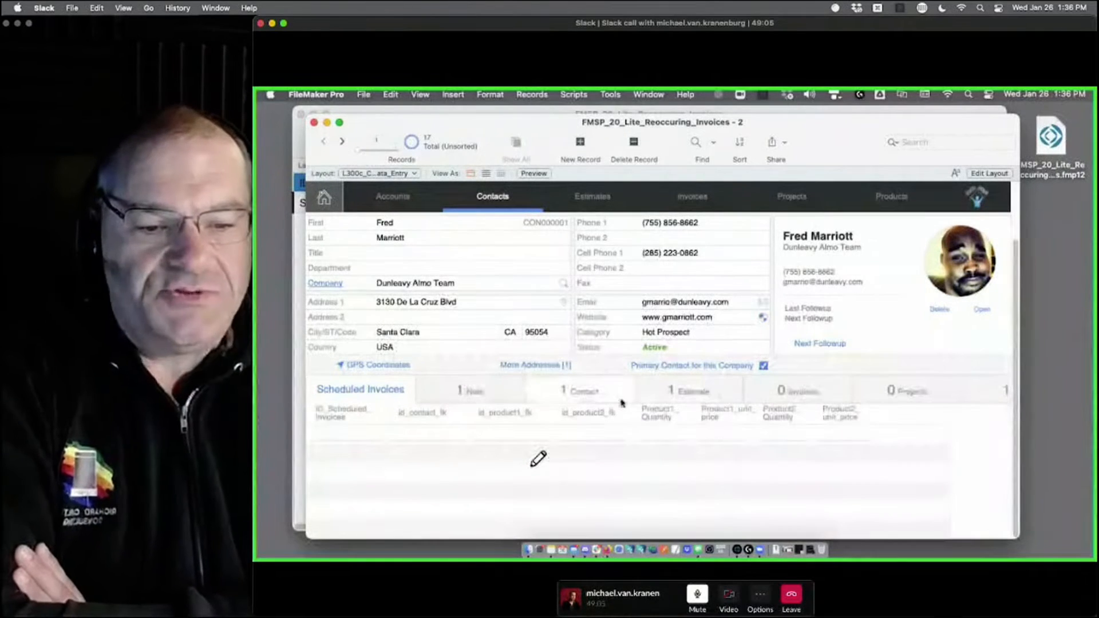
Enter the first portal row's ID_Scheduled_Invoices field, and mark that column and the Add-ons heading with freehand pen strokes
{"action": "left_click", "coordinate": [328, 435]}
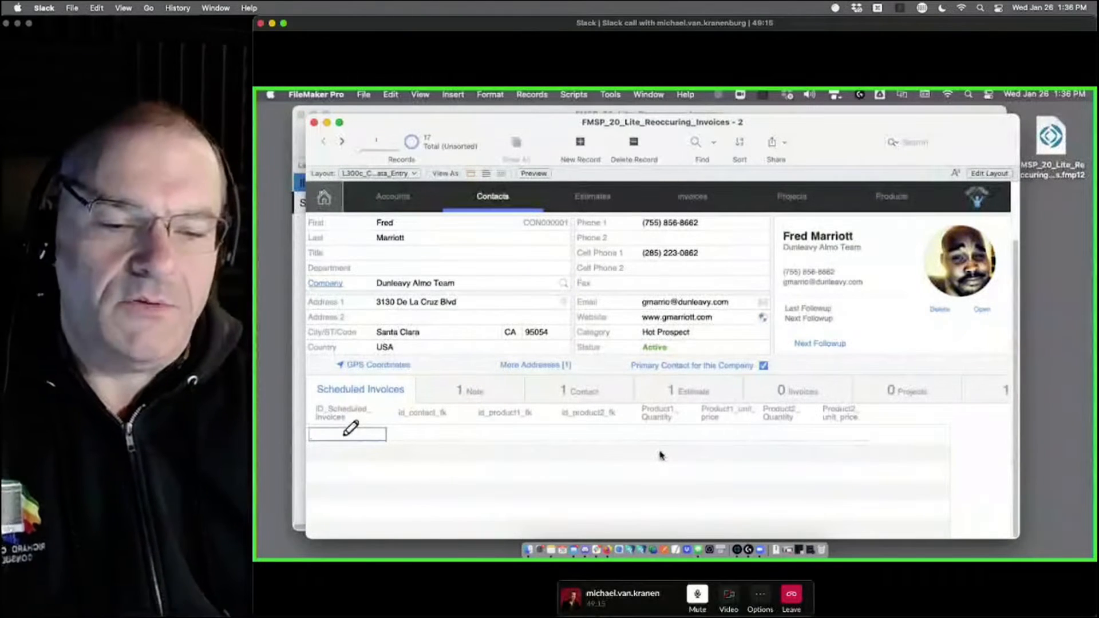
{"action": "mouse_move", "coordinate": [332, 410]}
{"action": "left_mouse_down"}
{"action": "mouse_move", "coordinate": [393, 410]}
{"action": "mouse_move", "coordinate": [400, 466]}
{"action": "mouse_move", "coordinate": [298, 468]}
{"action": "left_mouse_up"}
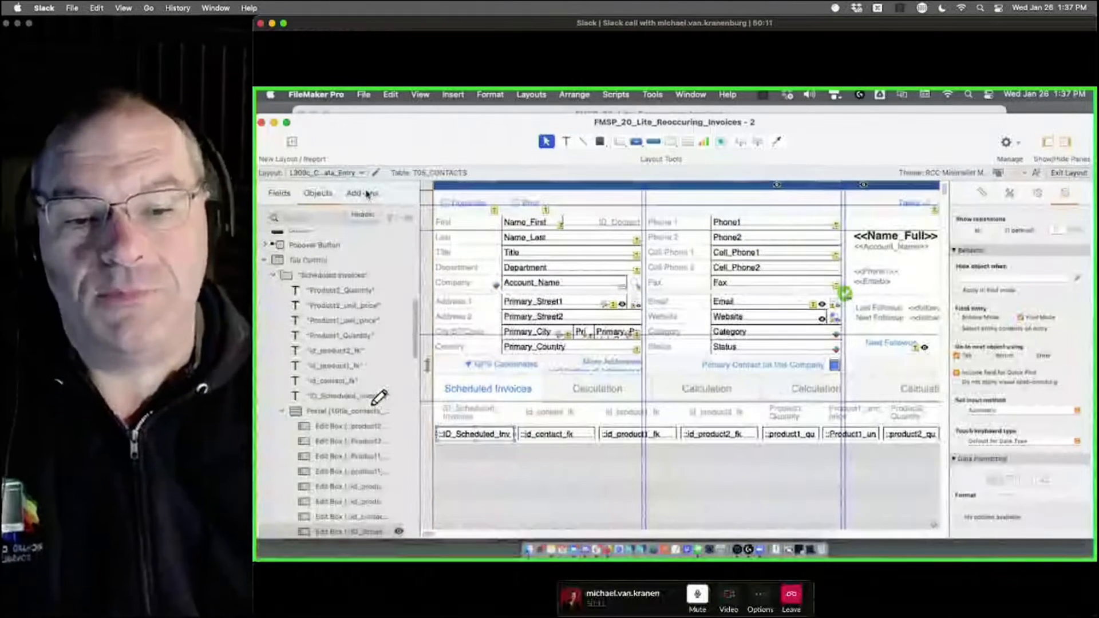
{"action": "left_click_drag", "start_coordinate": [355, 194], "coordinate": [382, 193]}
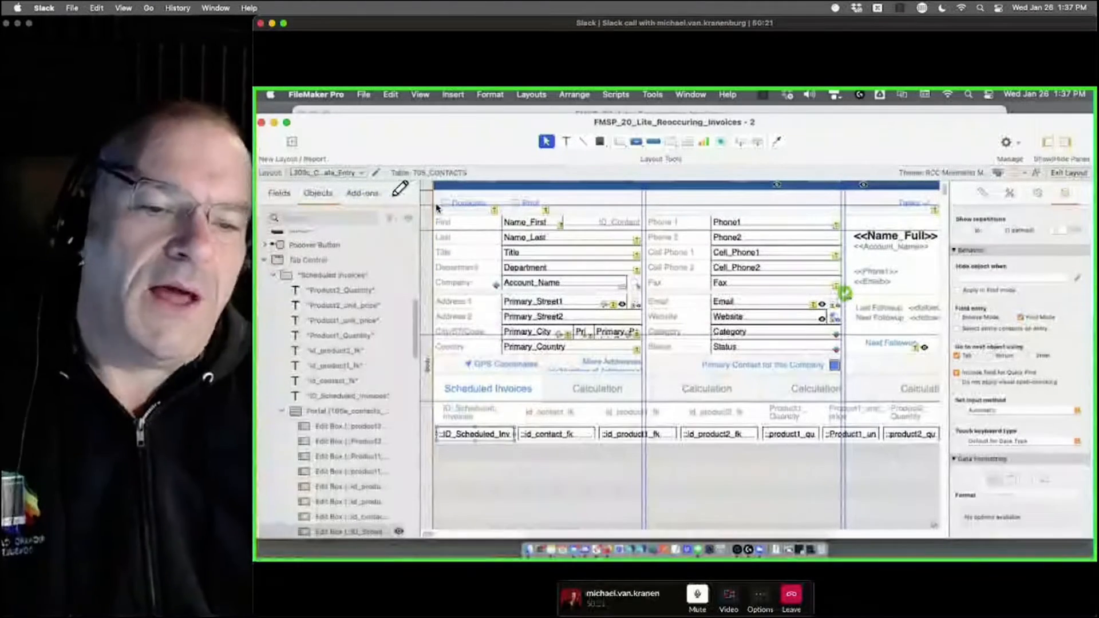
{"action": "left_click_drag", "start_coordinate": [349, 194], "coordinate": [392, 193]}
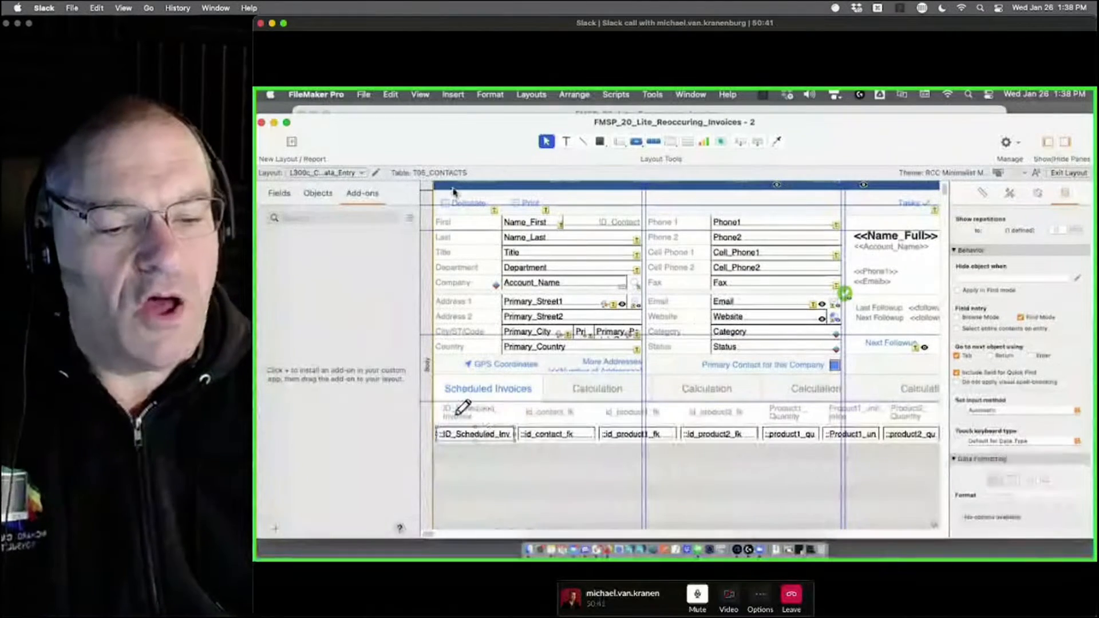
Return the contacts layout to Browse mode and mark the Scheduled Invoices portal area with freehand pen strokes
{"action": "key", "text": "super+b"}
{"action": "mouse_move", "coordinate": [453, 417]}
{"action": "left_mouse_down"}
{"action": "mouse_move", "coordinate": [487, 436]}
{"action": "mouse_move", "coordinate": [450, 458]}
{"action": "left_mouse_up"}
{"action": "left_click_drag", "start_coordinate": [441, 391], "coordinate": [339, 418]}
Open the Products records in the separate window and mark the module name and the product's ID with freehand pen strokes
{"action": "left_click", "coordinate": [980, 172]}
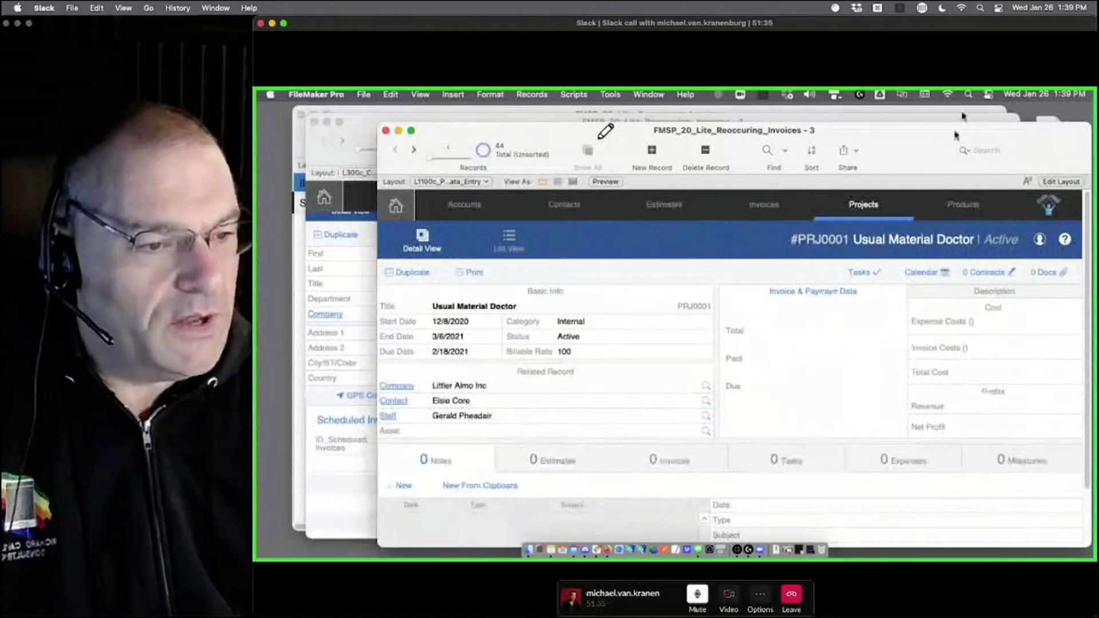
{"action": "left_click", "coordinate": [961, 211]}
{"action": "left_click_drag", "start_coordinate": [991, 196], "coordinate": [933, 226]}
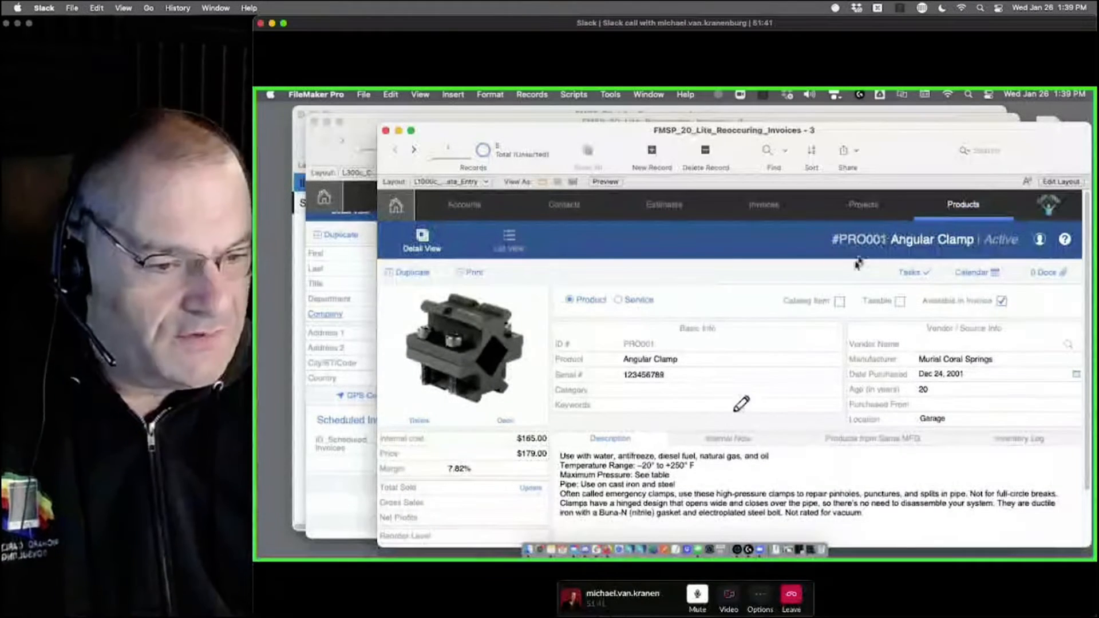
{"action": "left_click_drag", "start_coordinate": [656, 348], "coordinate": [618, 342]}
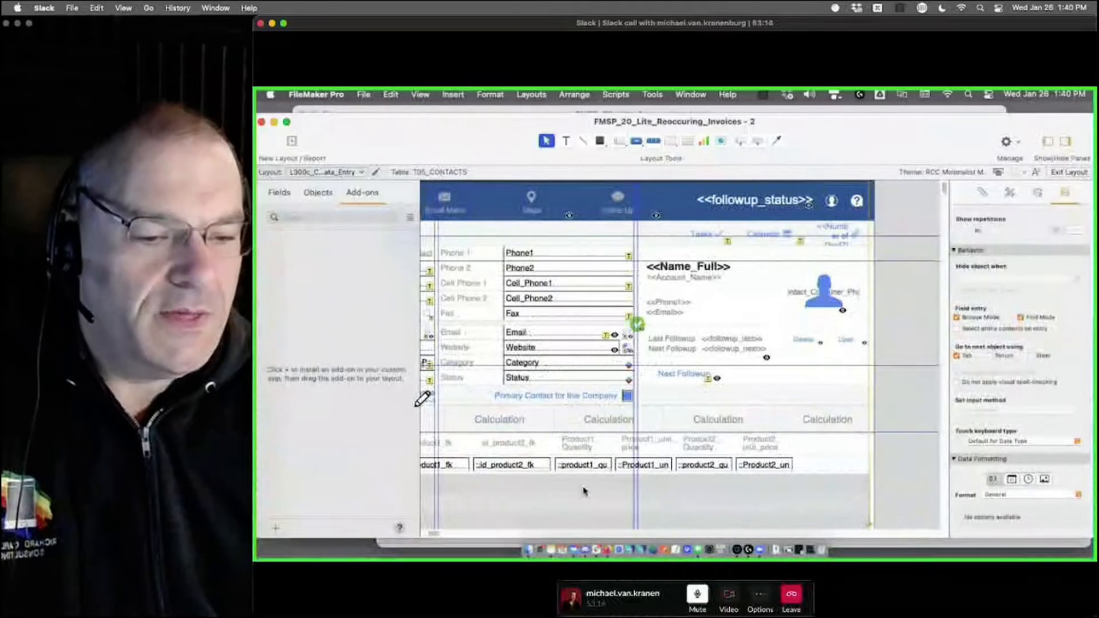
Mark the id_product1_fk portal field with freehand pen strokes and set its control style to Pop-up Menu
{"action": "left_click", "coordinate": [635, 140]}
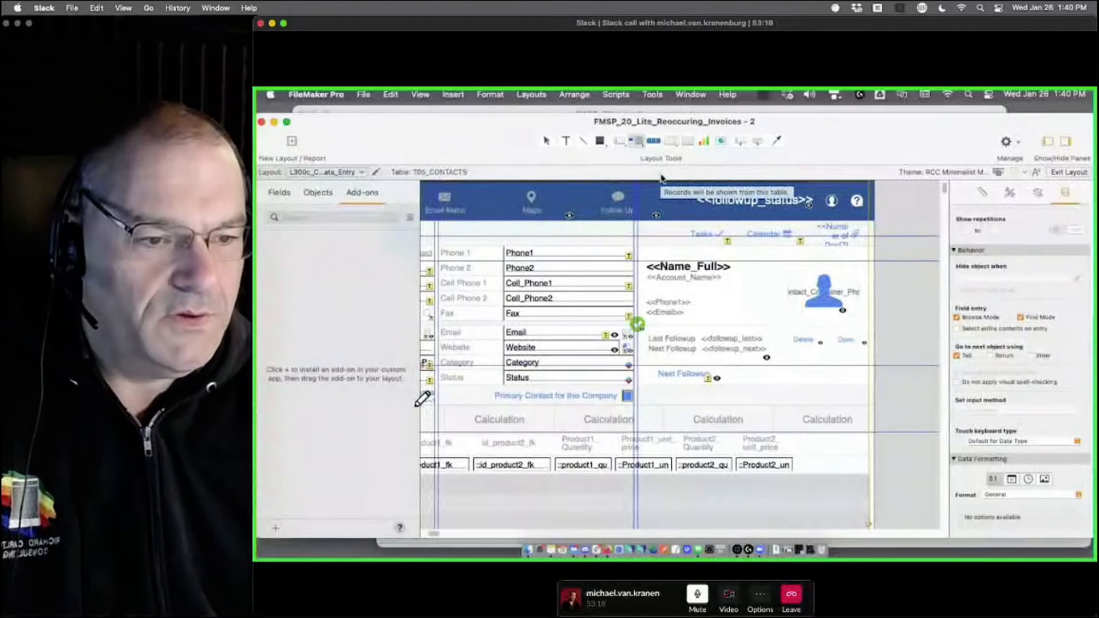
{"action": "left_click_drag", "start_coordinate": [463, 457], "coordinate": [575, 543]}
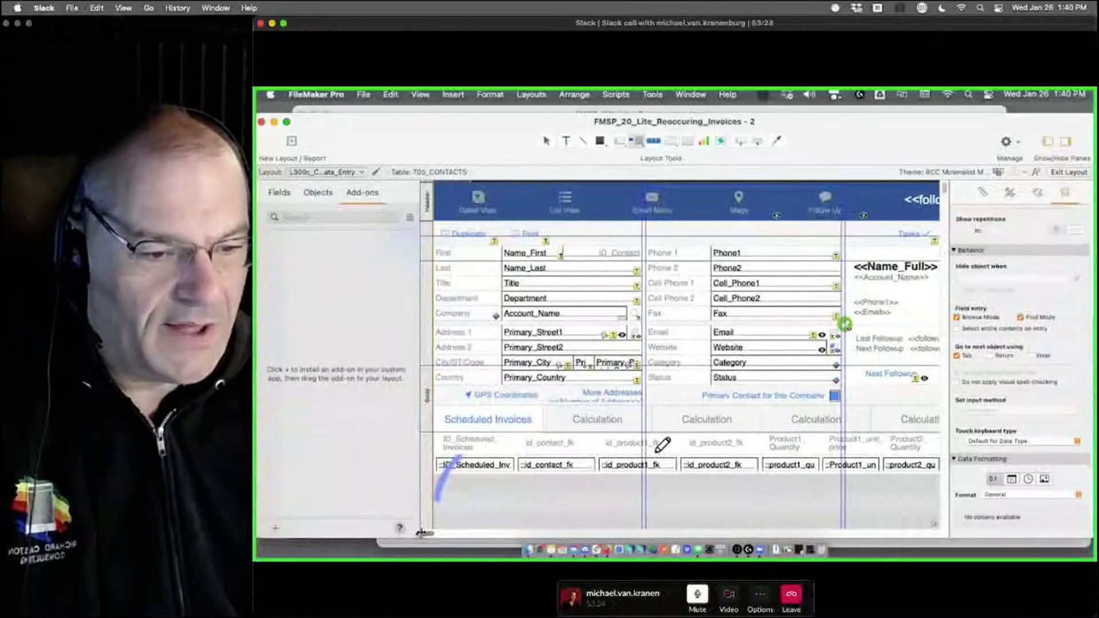
{"action": "left_click_drag", "start_coordinate": [656, 454], "coordinate": [648, 475]}
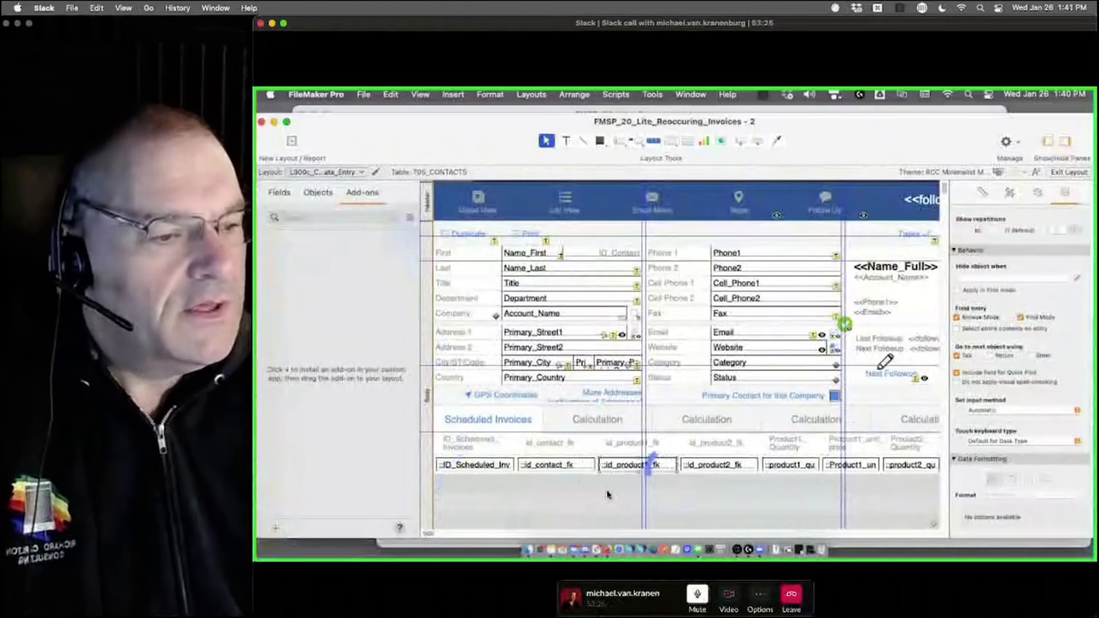
{"action": "mouse_move", "coordinate": [1084, 174]}
{"action": "left_mouse_down"}
{"action": "mouse_move", "coordinate": [1052, 184]}
{"action": "mouse_move", "coordinate": [1090, 202]}
{"action": "left_mouse_up"}
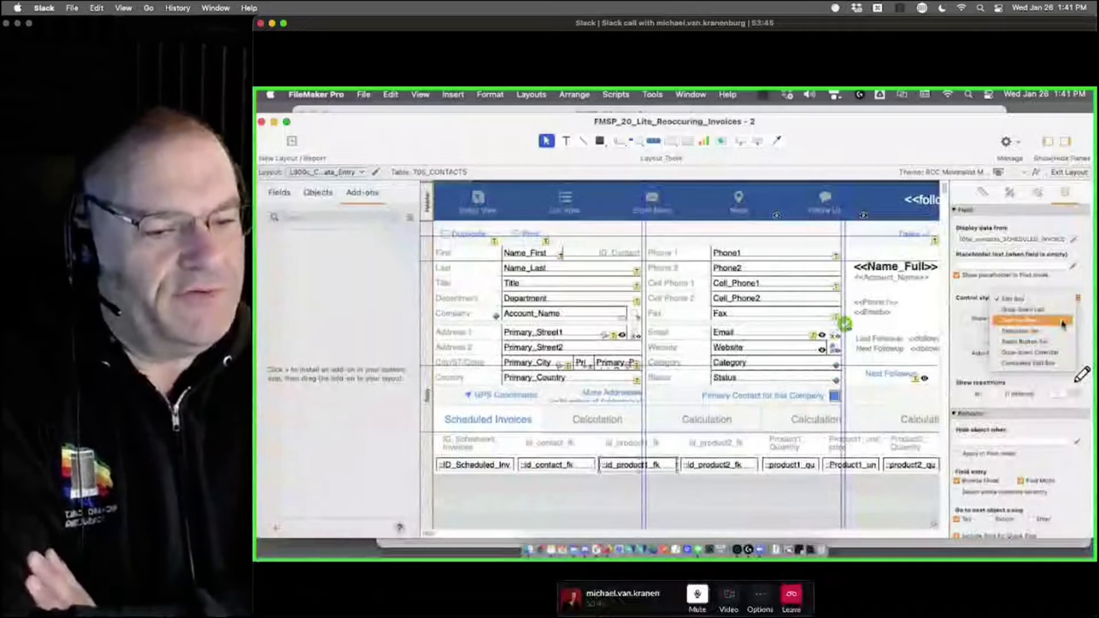
{"action": "left_click", "coordinate": [1060, 324]}
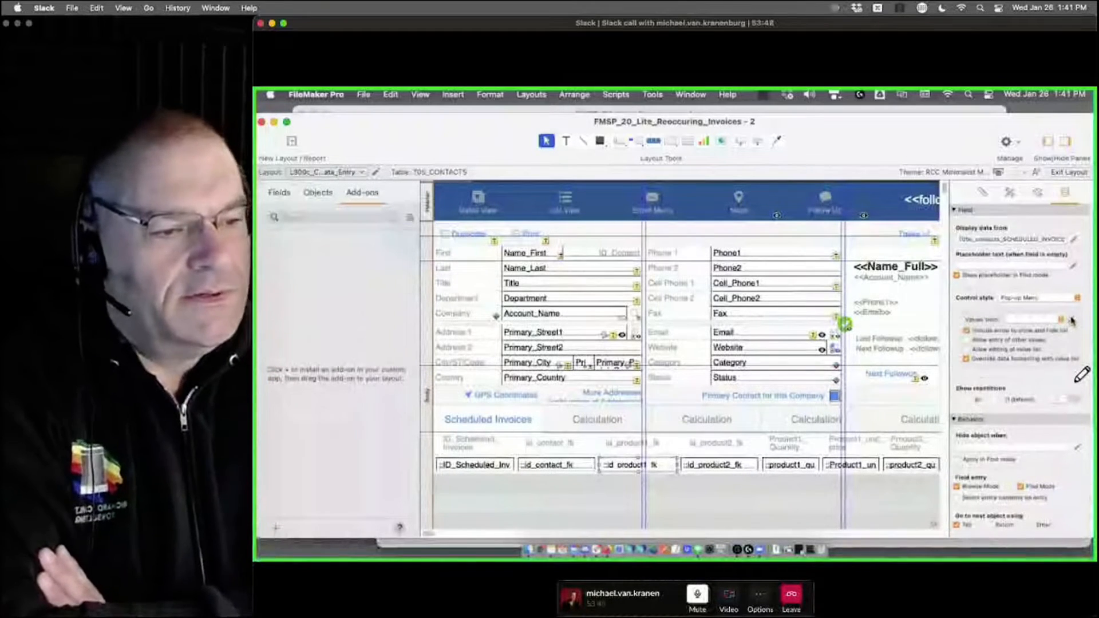
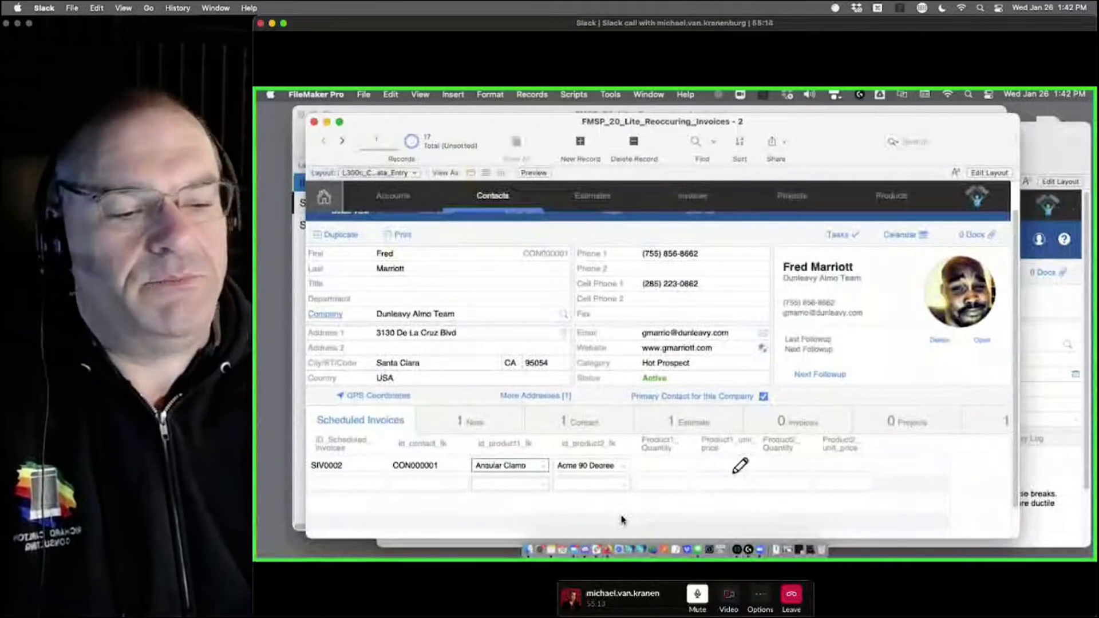
Mark the Product1_unit_price and Product2_unit_price cells of the first portal row with freehand pen strokes
{"action": "mouse_move", "coordinate": [722, 457]}
{"action": "left_mouse_down"}
{"action": "mouse_move", "coordinate": [698, 462]}
{"action": "mouse_move", "coordinate": [737, 465]}
{"action": "left_mouse_up"}
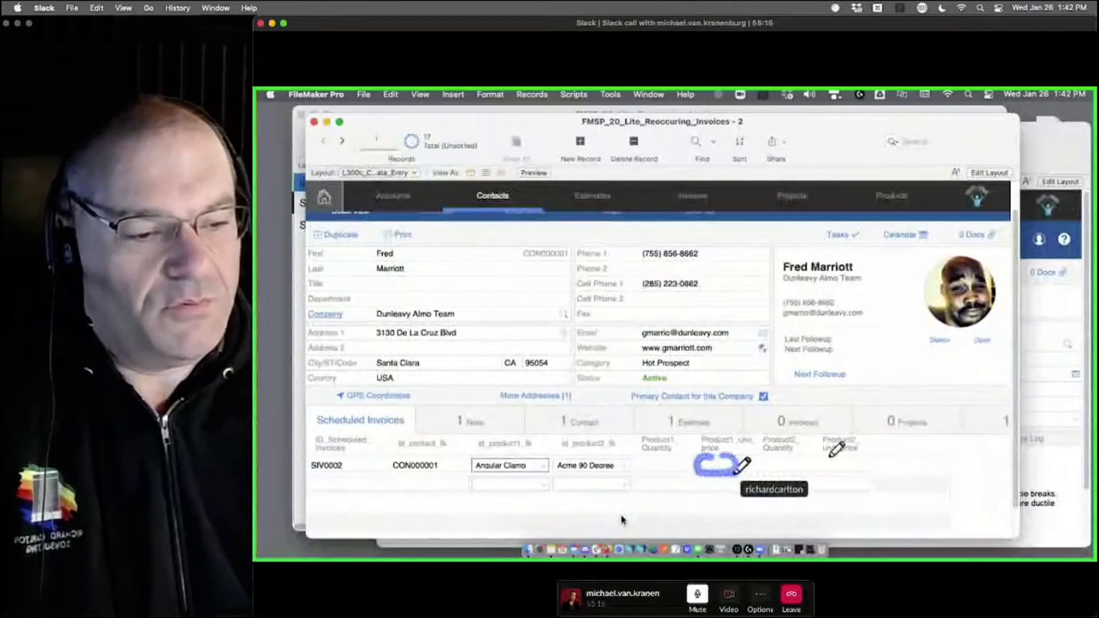
{"action": "mouse_move", "coordinate": [817, 458]}
{"action": "left_mouse_down"}
{"action": "mouse_move", "coordinate": [849, 456]}
{"action": "mouse_move", "coordinate": [847, 469]}
{"action": "left_mouse_up"}
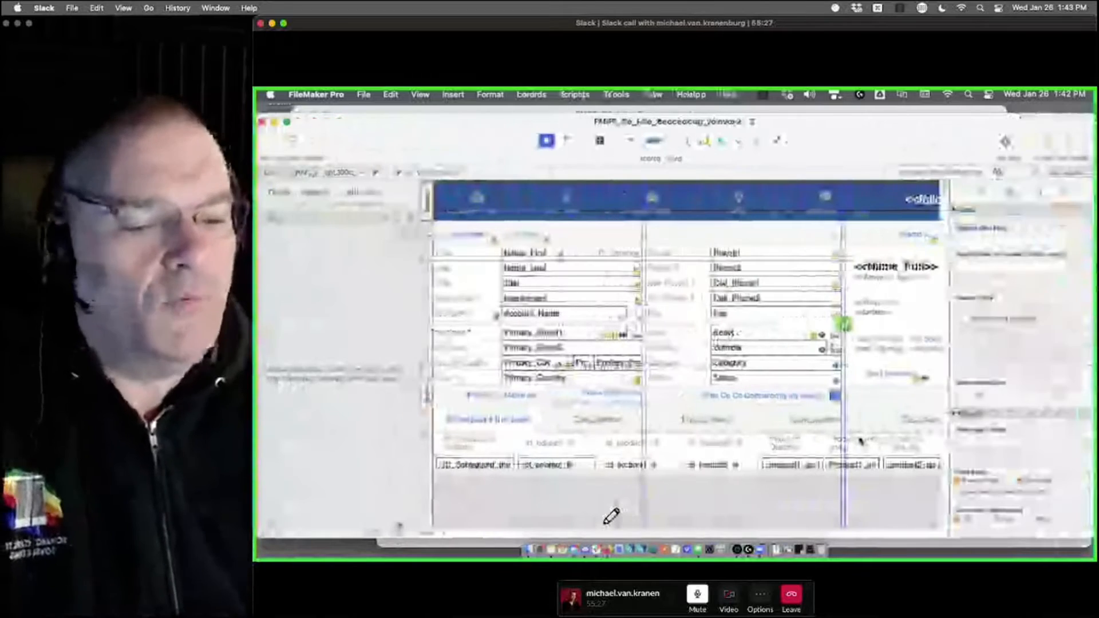
Set the Scheduled Invoices portal to 3 rows and stretch its row to about double height
{"action": "double_click", "coordinate": [589, 419]}
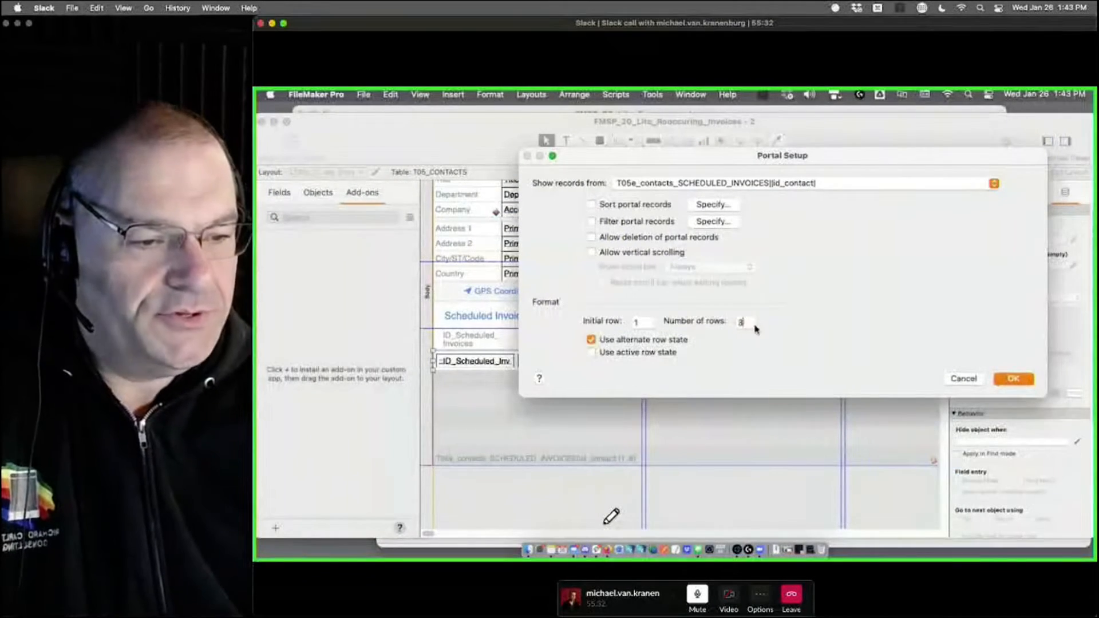
{"action": "key", "text": "Return"}
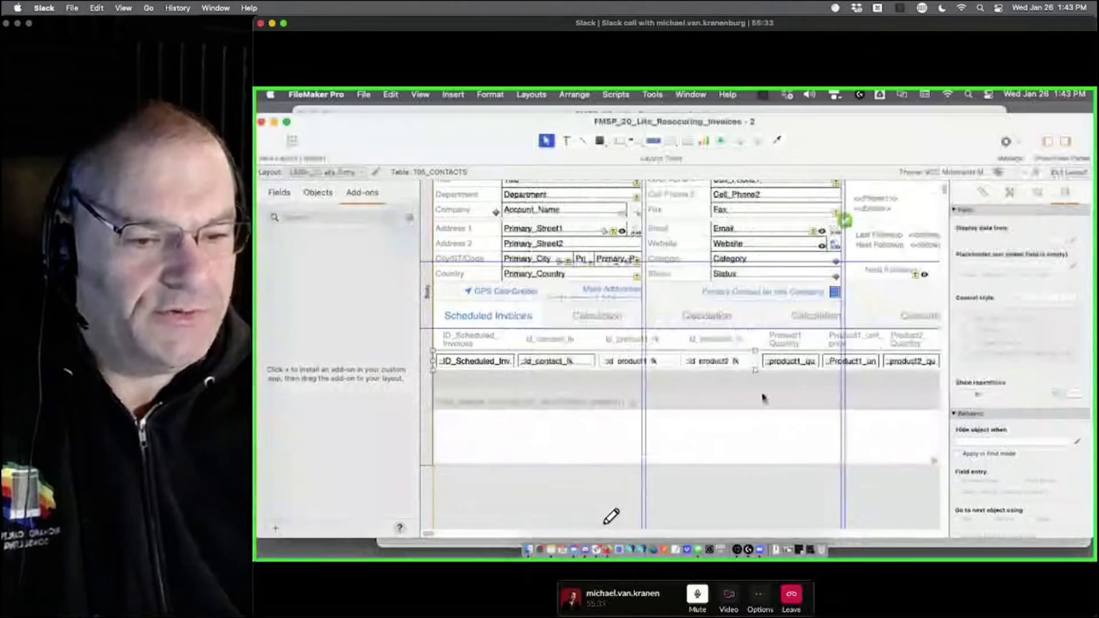
{"action": "left_click_drag", "start_coordinate": [756, 365], "coordinate": [759, 389]}
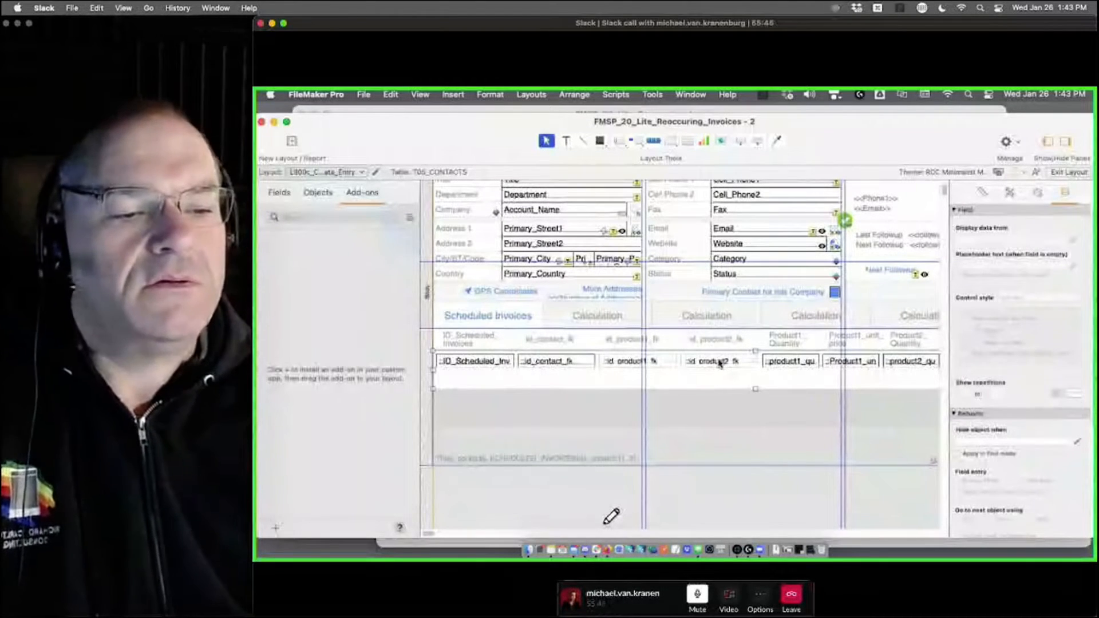
Duplicate the id_product1_fk and id_product2_fk portal fields directly below the originals in the first portal row
{"action": "left_click", "coordinate": [695, 362]}
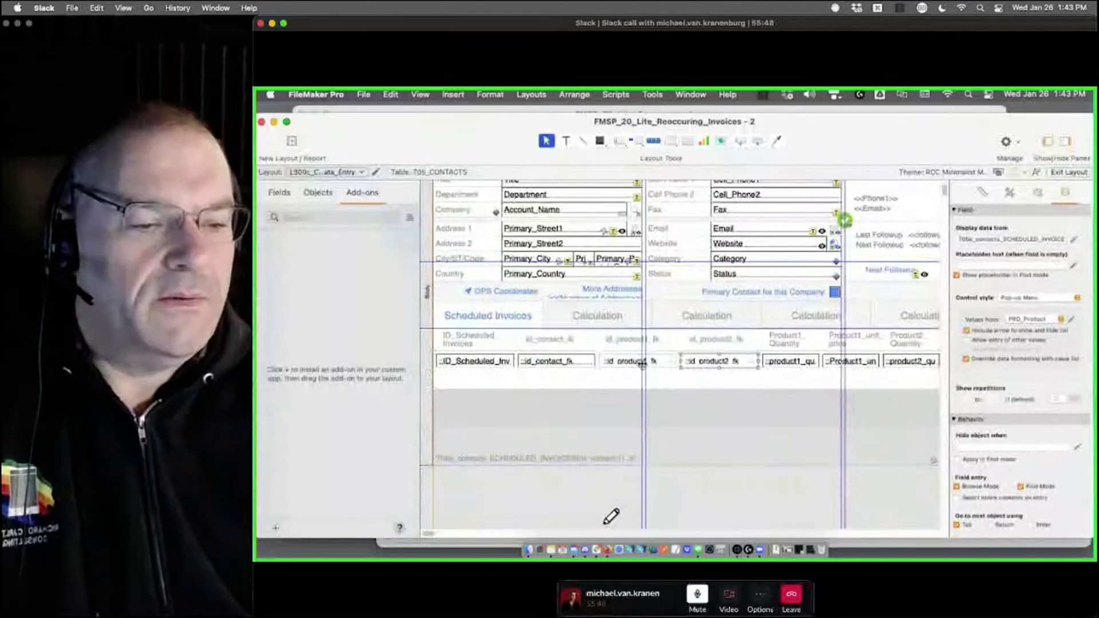
{"action": "left_click", "coordinate": [618, 361], "text": "shift"}
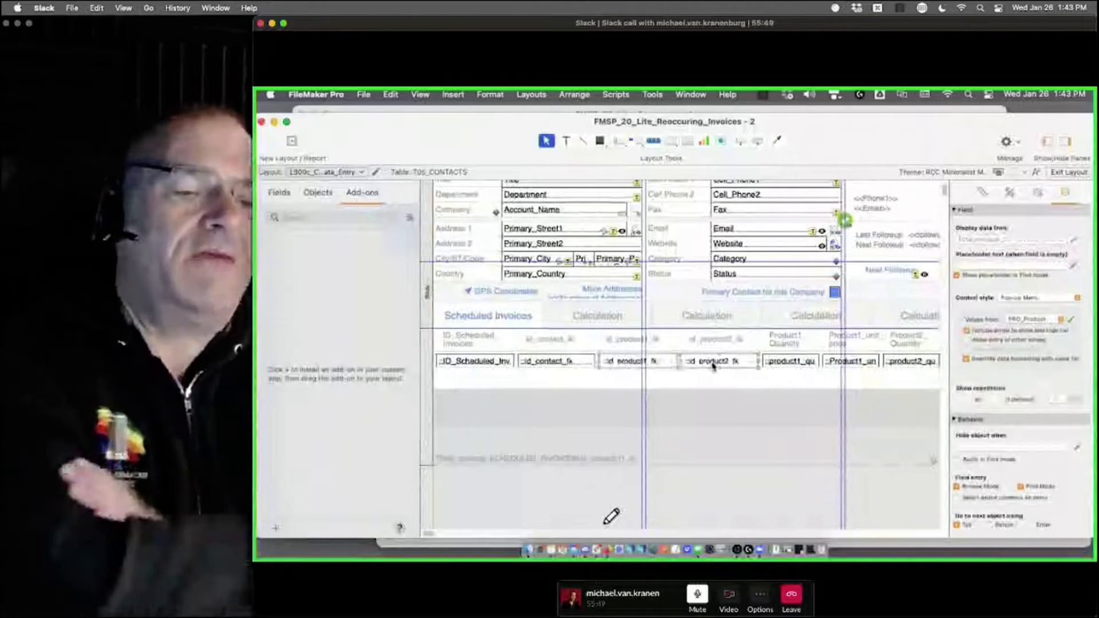
{"action": "left_click_drag", "start_coordinate": [712, 366], "coordinate": [713, 382]}
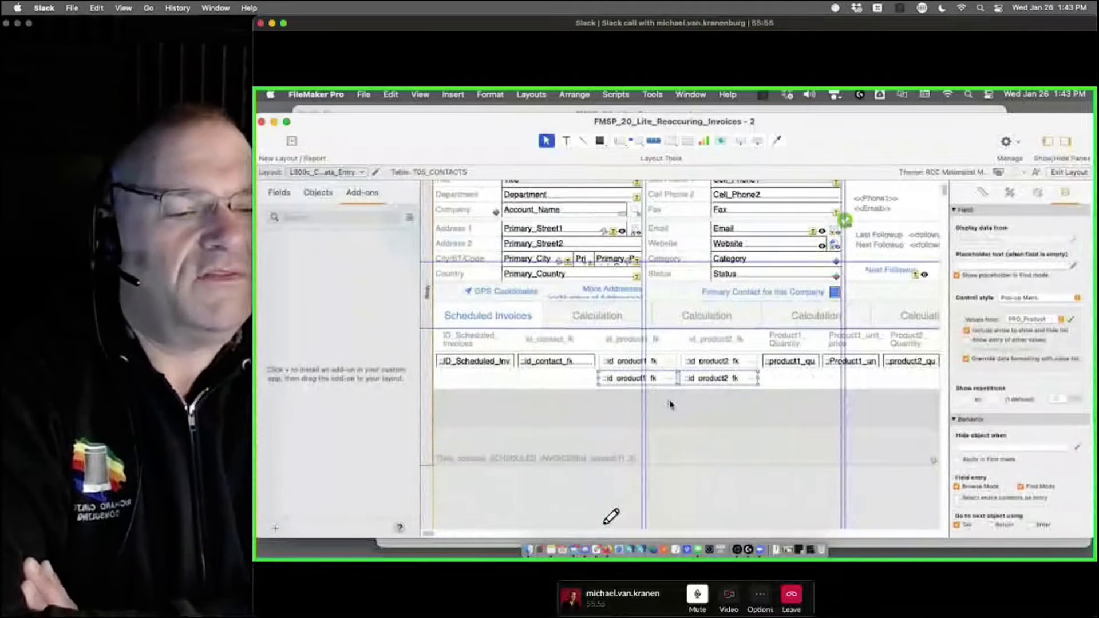
{"action": "left_click", "coordinate": [671, 413]}
Set the control style of the duplicated id_product1_fk and id_product2_fk fields to Edit Box
{"action": "left_click", "coordinate": [626, 379]}
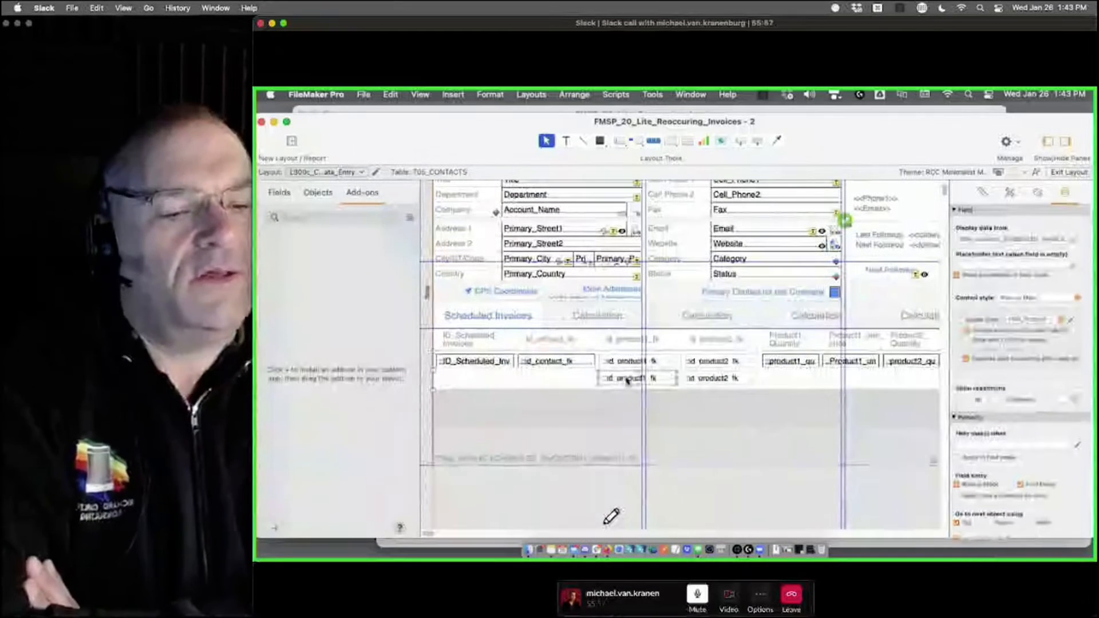
{"action": "left_click", "coordinate": [1077, 298]}
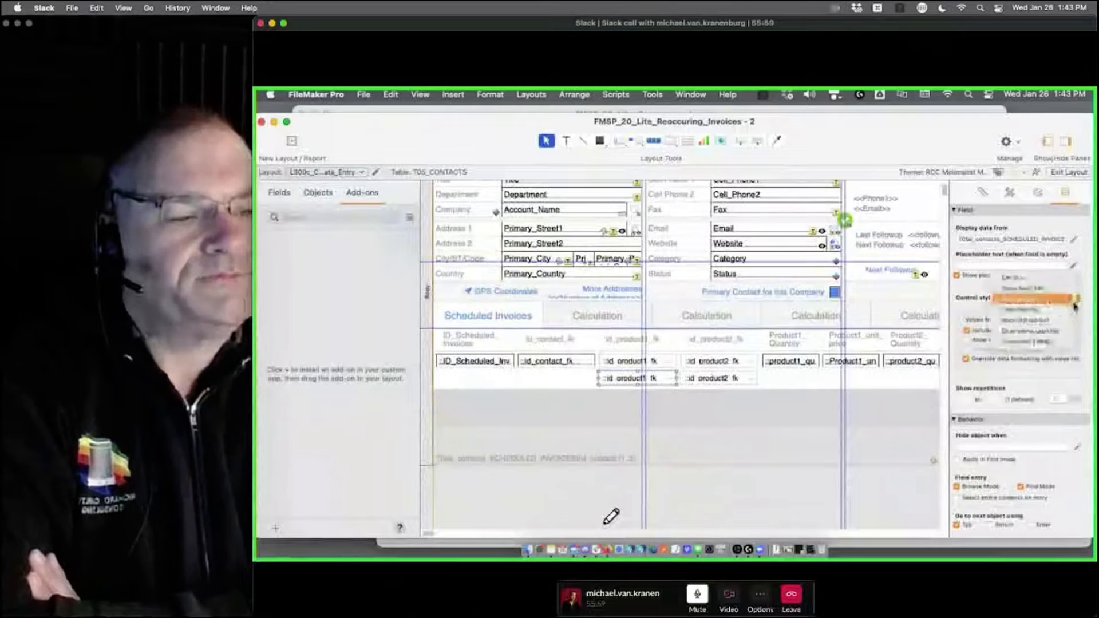
{"action": "left_click", "coordinate": [1040, 287]}
{"action": "left_click", "coordinate": [715, 378]}
{"action": "left_click", "coordinate": [1068, 298]}
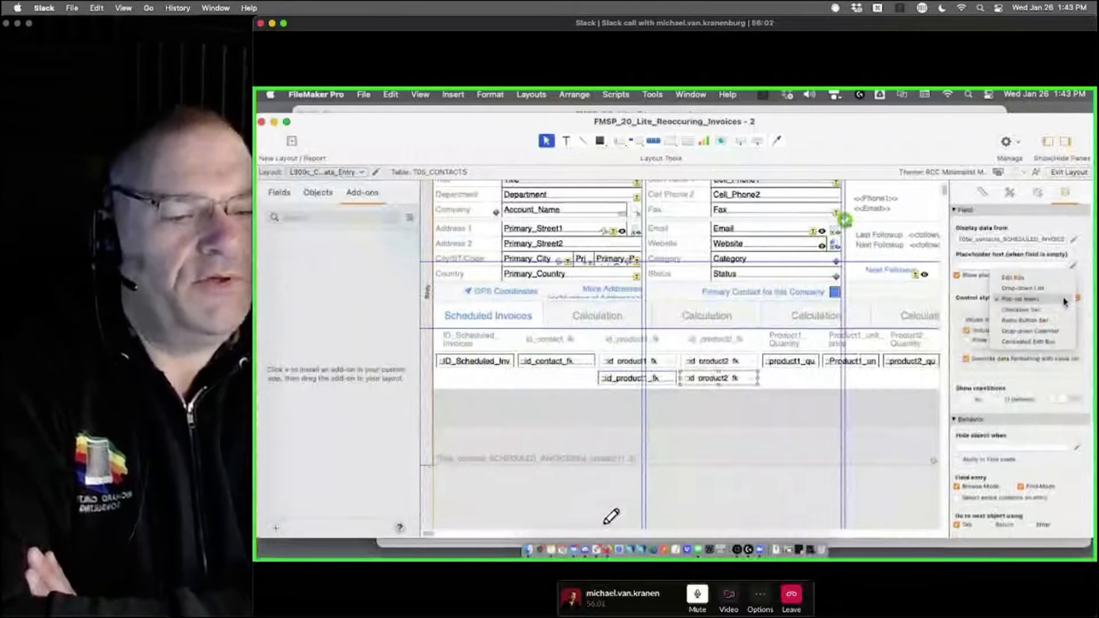
{"action": "left_click", "coordinate": [1030, 279]}
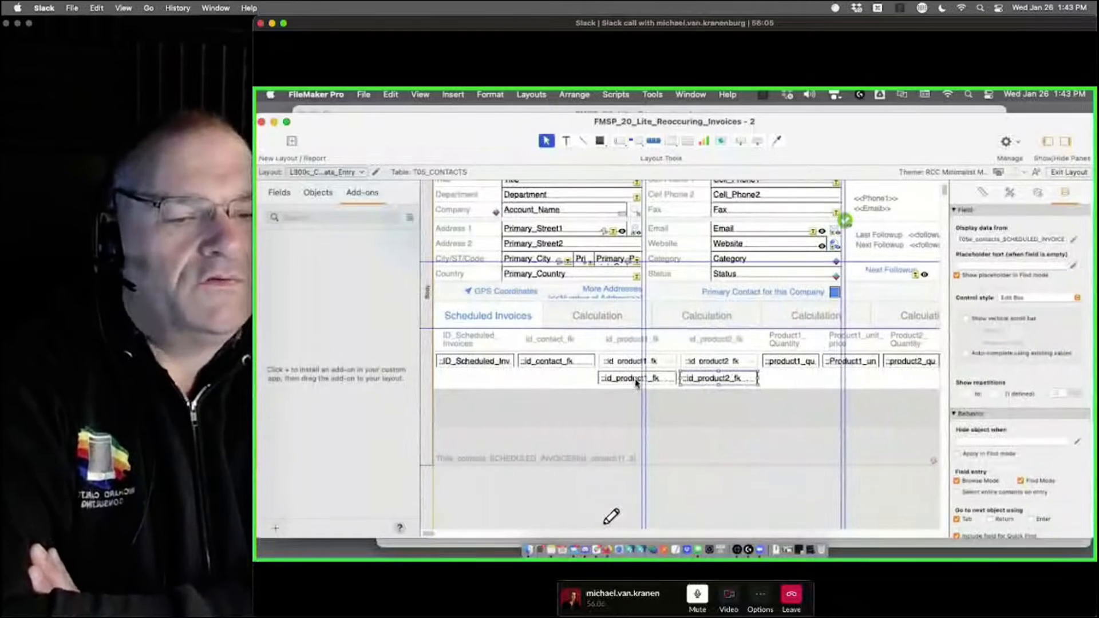
Check which table occurrences are available as the data source for the lower id_product1_fk portal field
{"action": "double_click", "coordinate": [629, 380]}
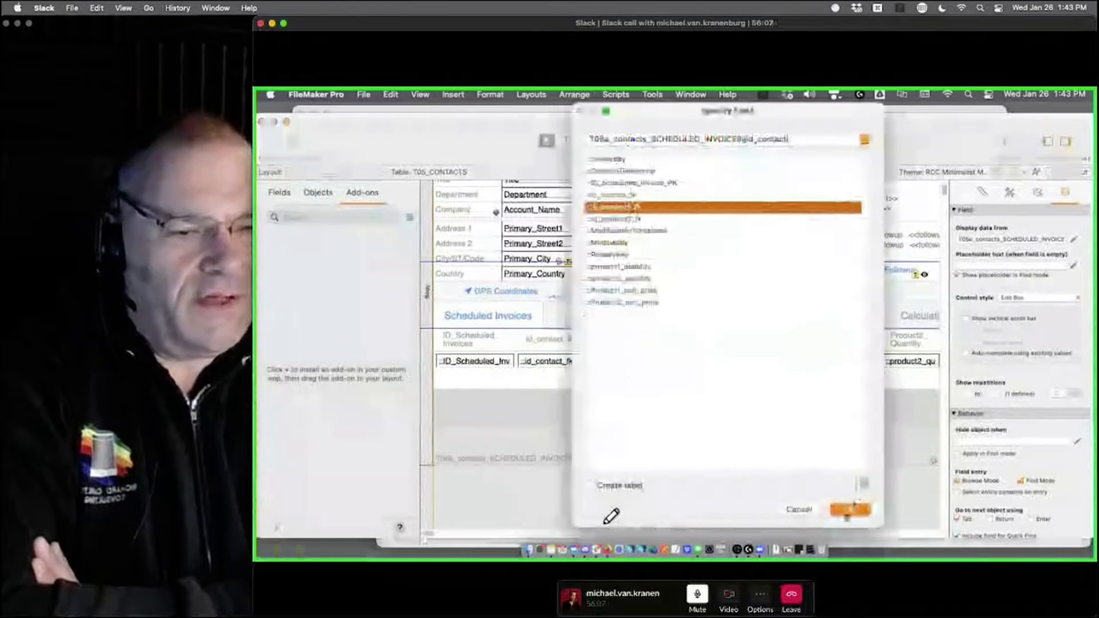
{"action": "left_click", "coordinate": [797, 510]}
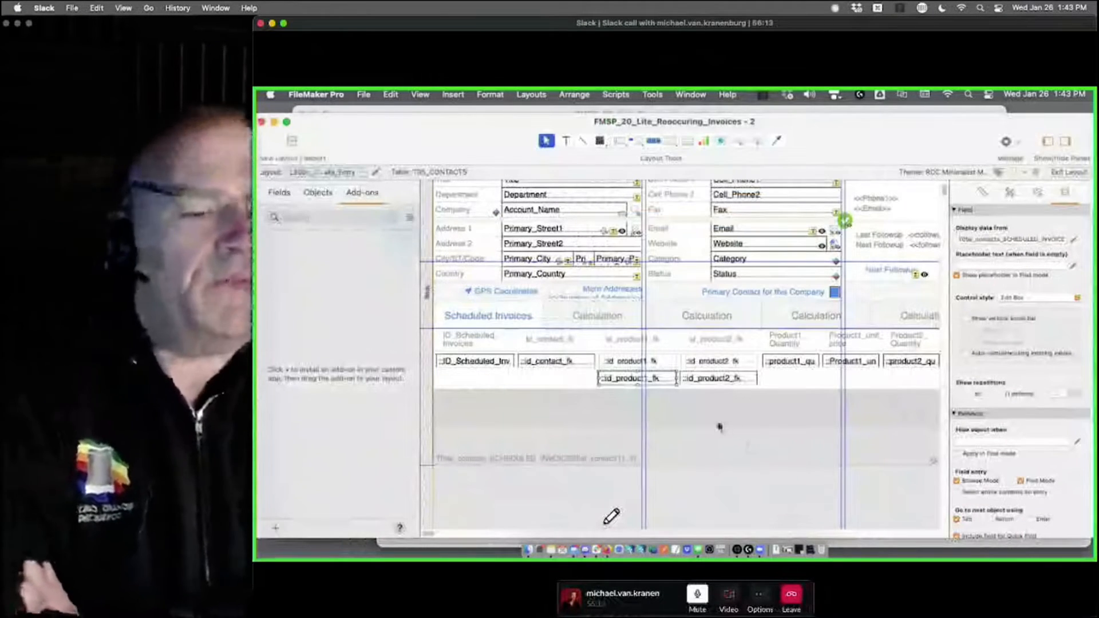
{"action": "double_click", "coordinate": [656, 381]}
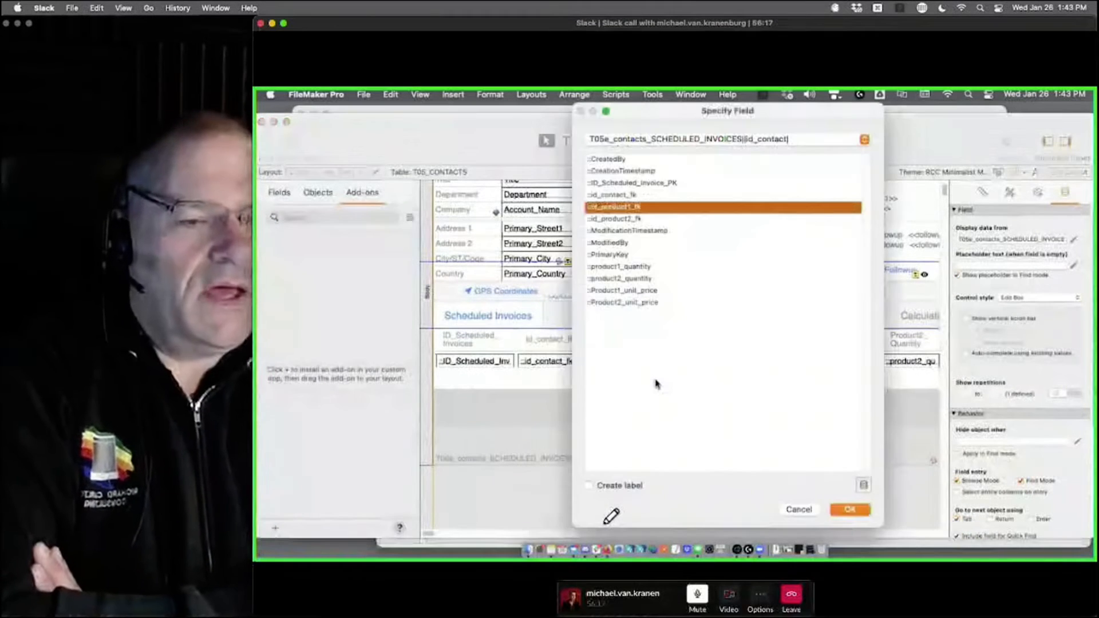
{"action": "left_click", "coordinate": [821, 141]}
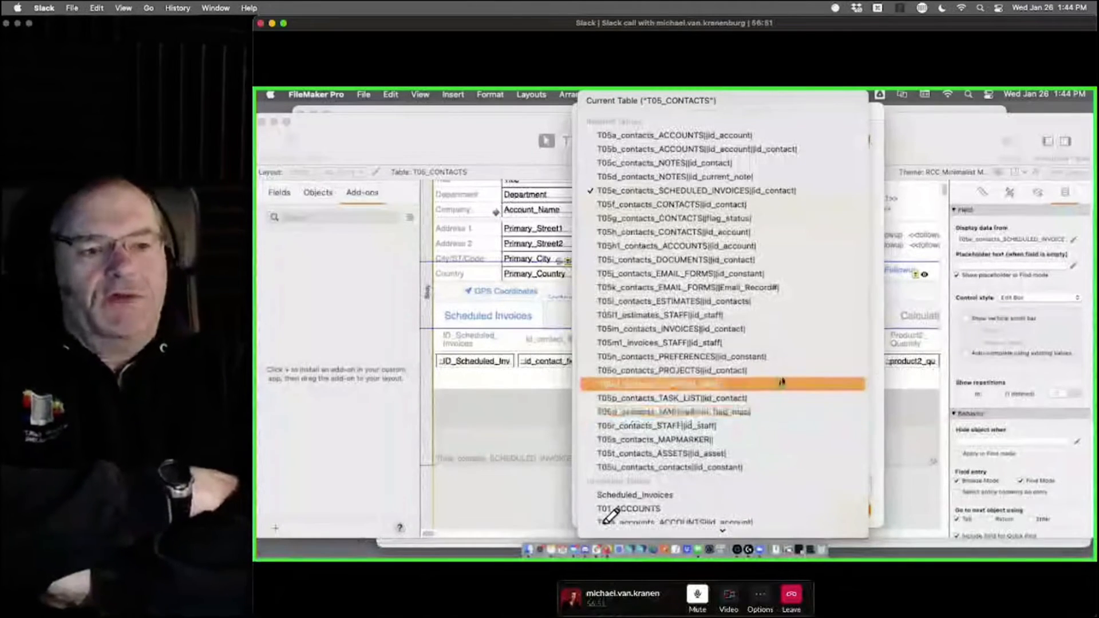
{"action": "left_click", "coordinate": [928, 140]}
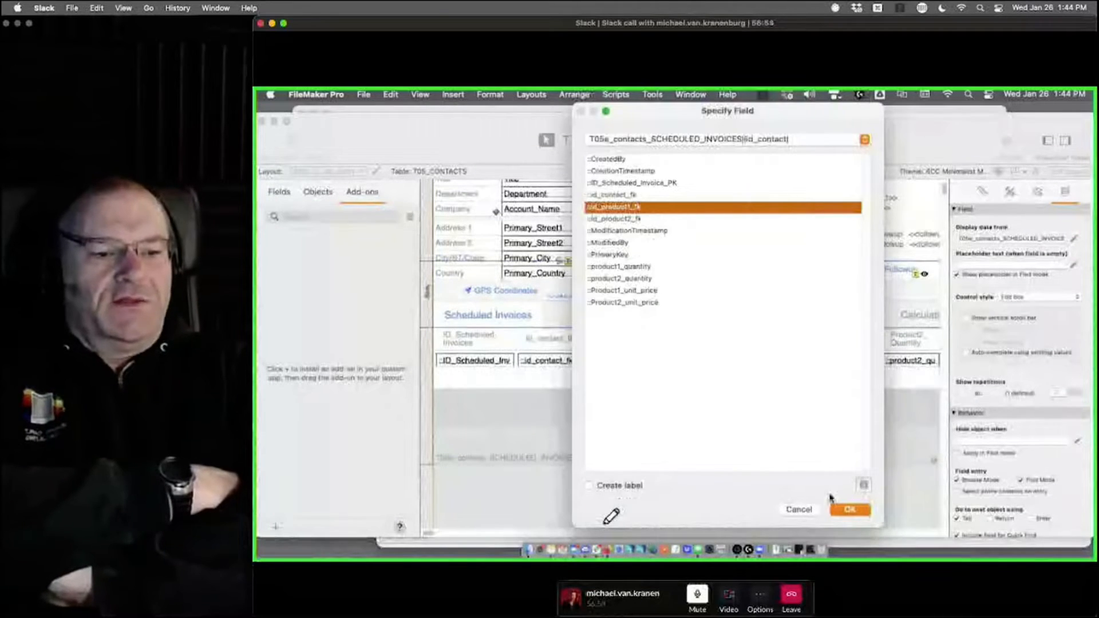
{"action": "left_click", "coordinate": [796, 512]}
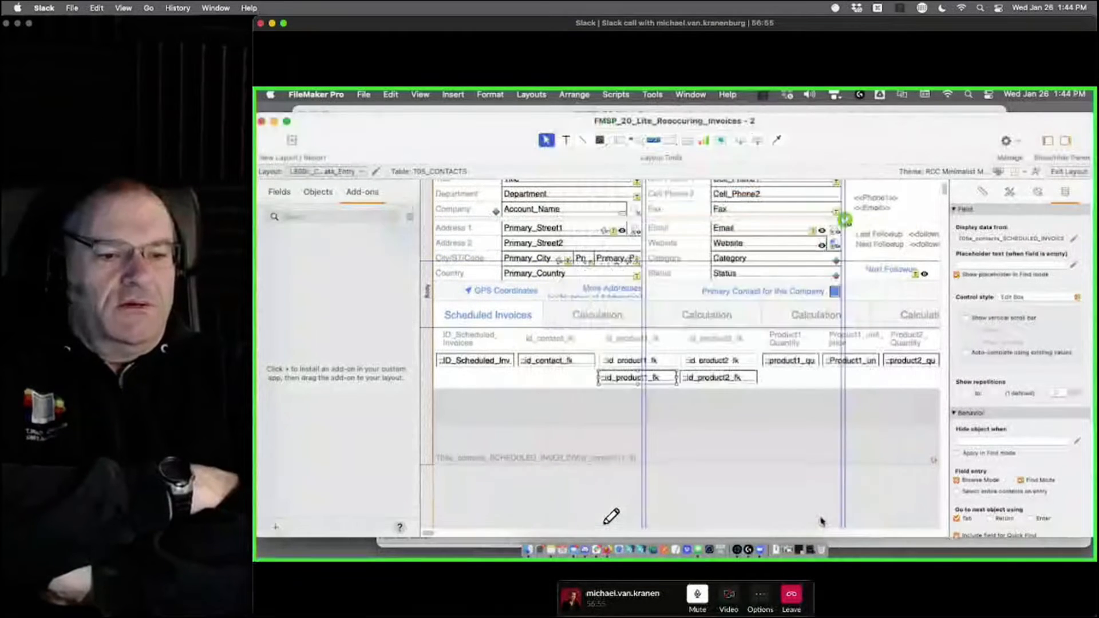
Open the relationships graph and move the T05e_contacts_SCHEDULED_INVOICES occurrence below the other related occurrences in the T05_CONTACTS group
{"action": "key", "text": "super+shift+d"}
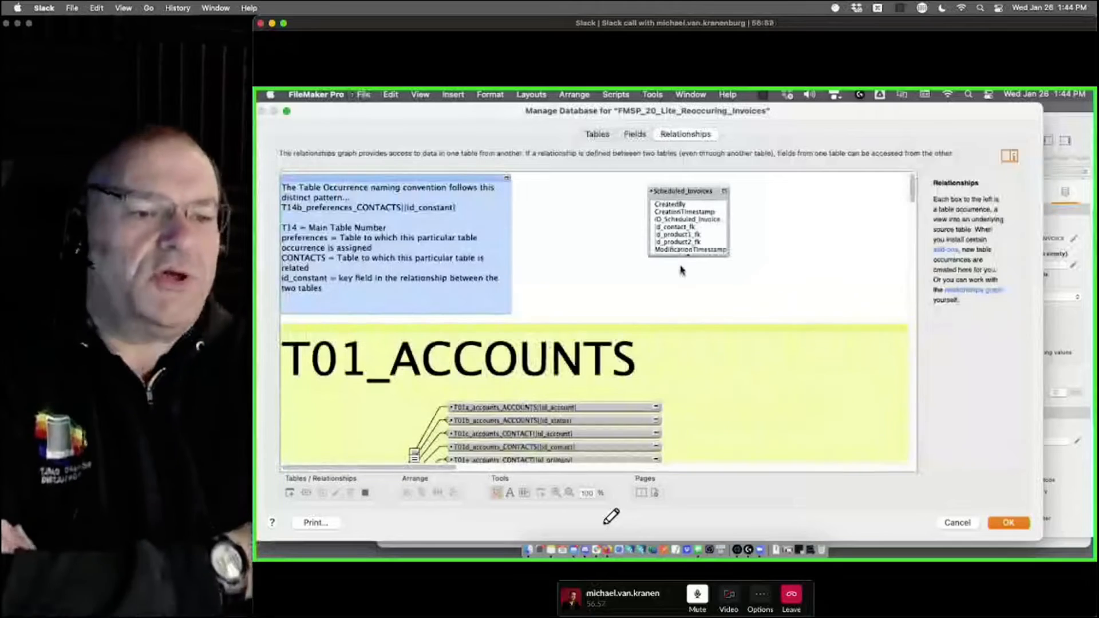
{"action": "scroll", "coordinate": [681, 270], "scroll_direction": "down", "scroll_amount": 5}
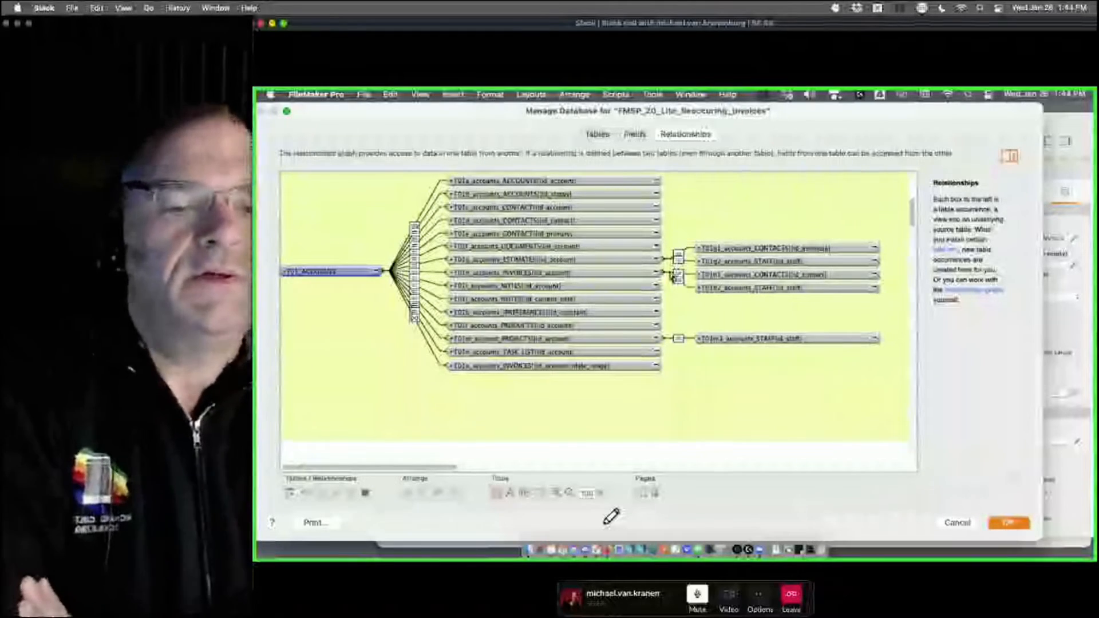
{"action": "scroll", "coordinate": [633, 424], "scroll_direction": "down", "scroll_amount": 1}
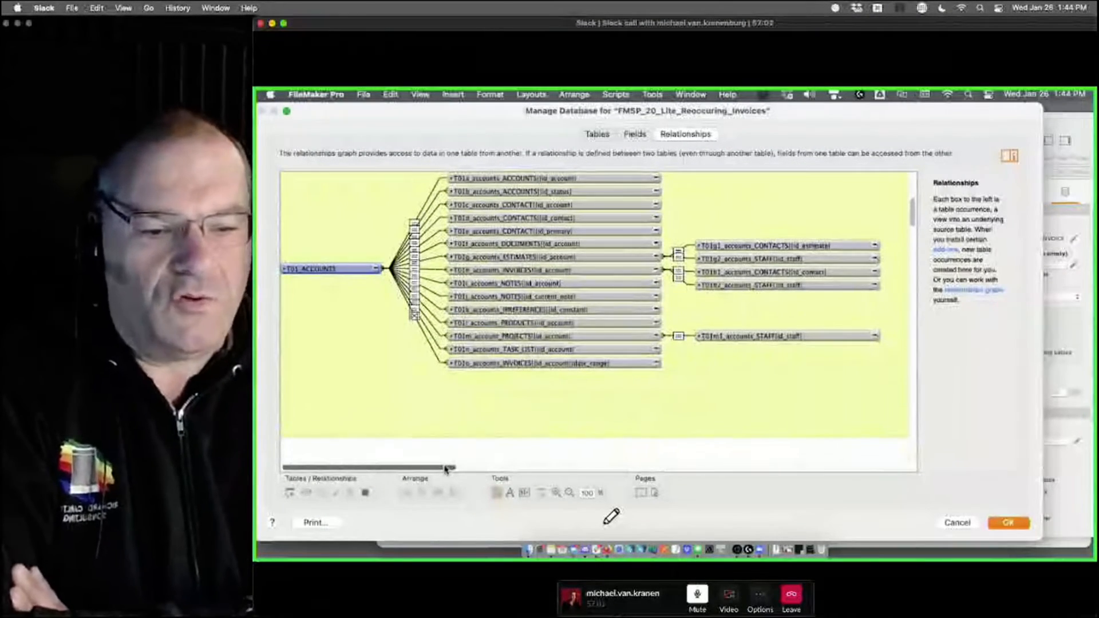
{"action": "scroll", "coordinate": [448, 452], "scroll_direction": "down", "scroll_amount": 15}
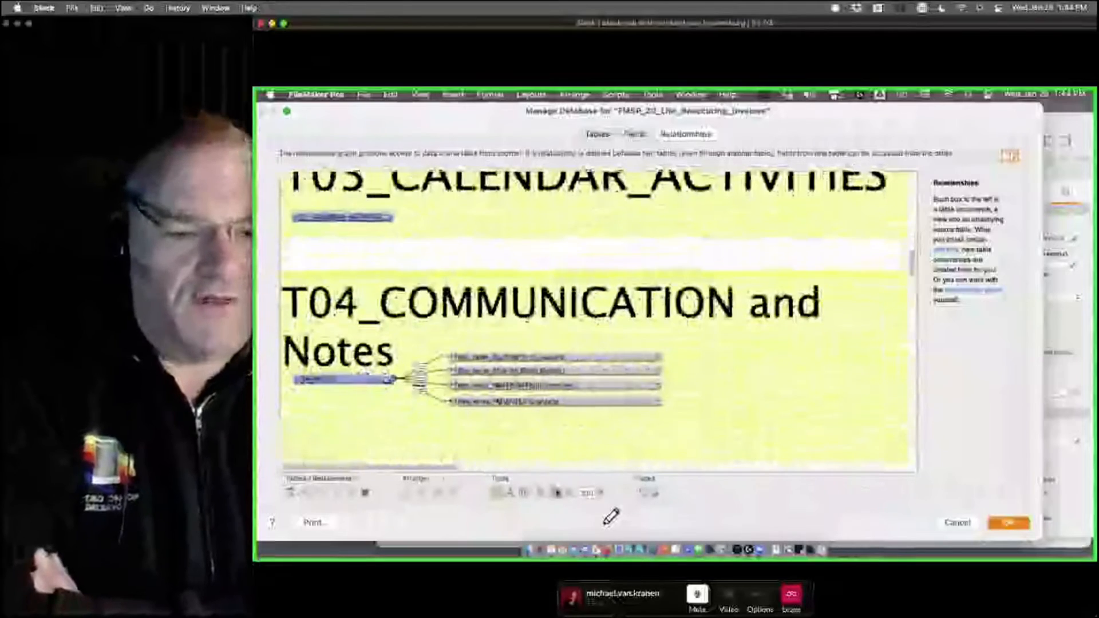
{"action": "left_click", "coordinate": [569, 492]}
{"action": "left_click", "coordinate": [588, 441]}
{"action": "left_click", "coordinate": [588, 441]}
{"action": "left_click", "coordinate": [588, 441]}
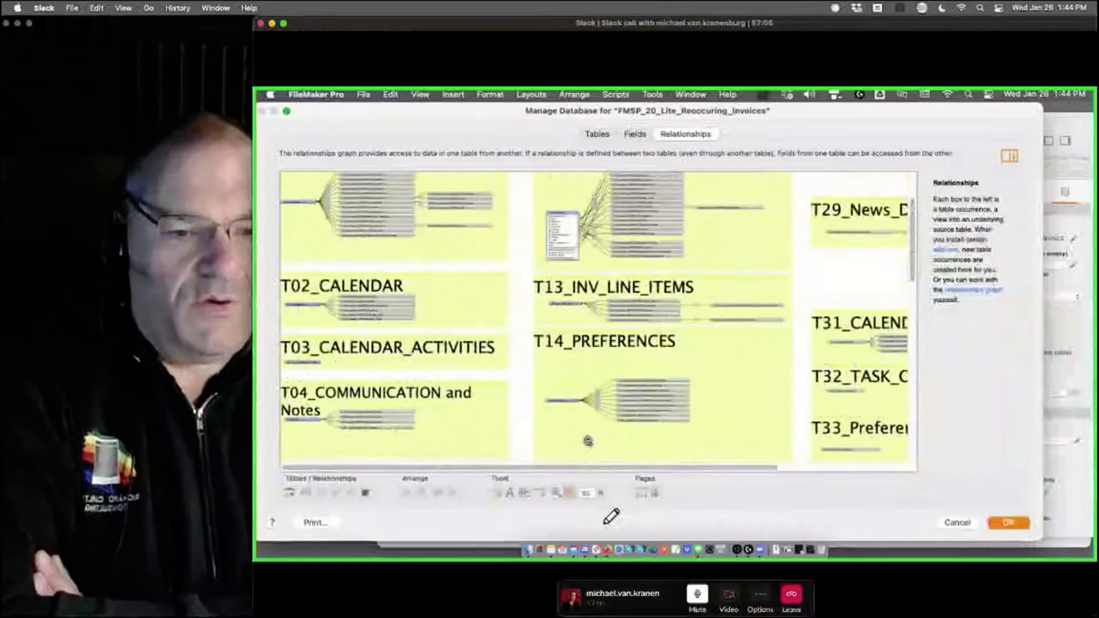
{"action": "scroll", "coordinate": [589, 441], "scroll_direction": "down", "scroll_amount": 10}
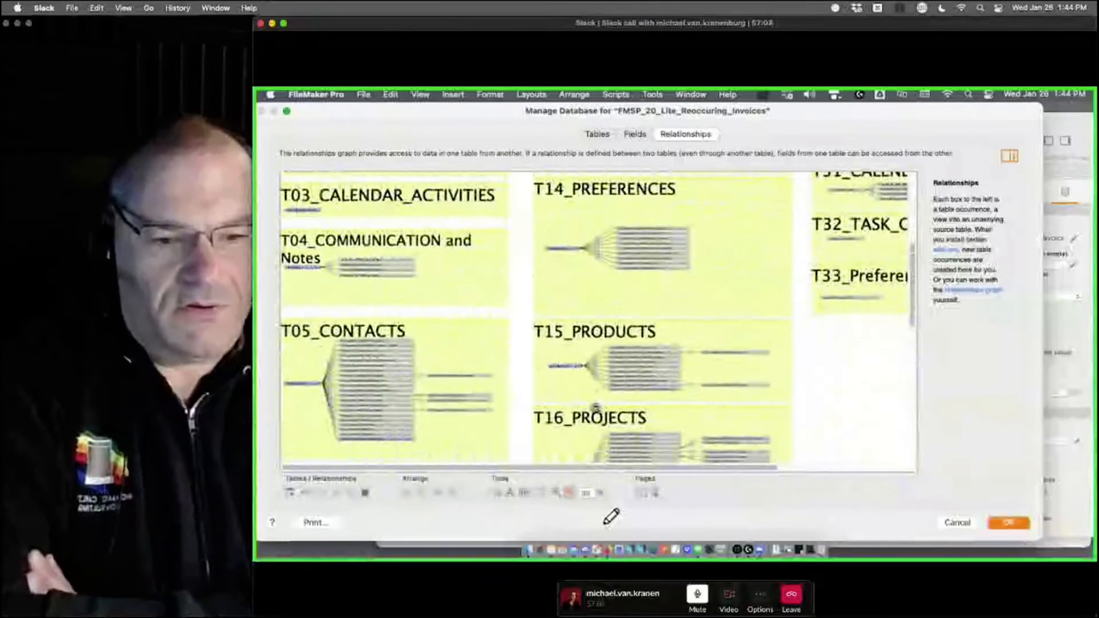
{"action": "scroll", "coordinate": [596, 407], "scroll_direction": "down", "scroll_amount": 1}
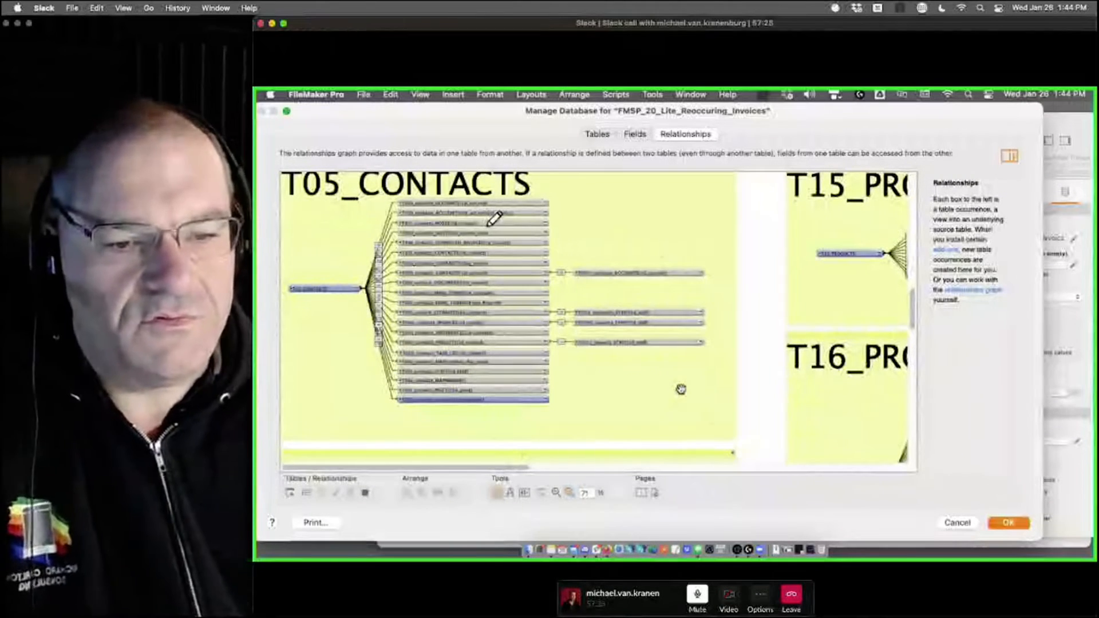
{"action": "mouse_move", "coordinate": [477, 245]}
{"action": "left_mouse_down"}
{"action": "mouse_move", "coordinate": [400, 239]}
{"action": "mouse_move", "coordinate": [379, 312]}
{"action": "mouse_move", "coordinate": [391, 427]}
{"action": "left_mouse_up"}
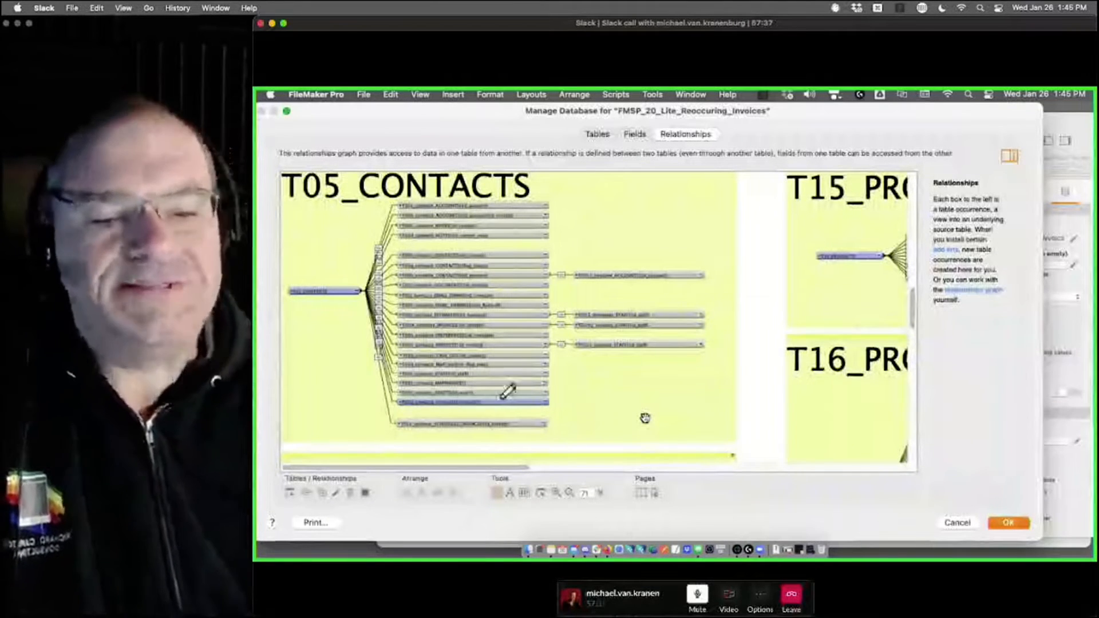
Mark the space beside the SCHEDULED_INVOICES occurrence and its place in the T05_CONTACTS group with freehand pen strokes
{"action": "mouse_move", "coordinate": [424, 403]}
{"action": "left_mouse_down"}
{"action": "mouse_move", "coordinate": [745, 408]}
{"action": "mouse_move", "coordinate": [659, 458]}
{"action": "mouse_move", "coordinate": [578, 458]}
{"action": "left_mouse_up"}
{"action": "mouse_move", "coordinate": [656, 420]}
{"action": "left_mouse_down"}
{"action": "mouse_move", "coordinate": [572, 429]}
{"action": "mouse_move", "coordinate": [697, 426]}
{"action": "left_mouse_up"}
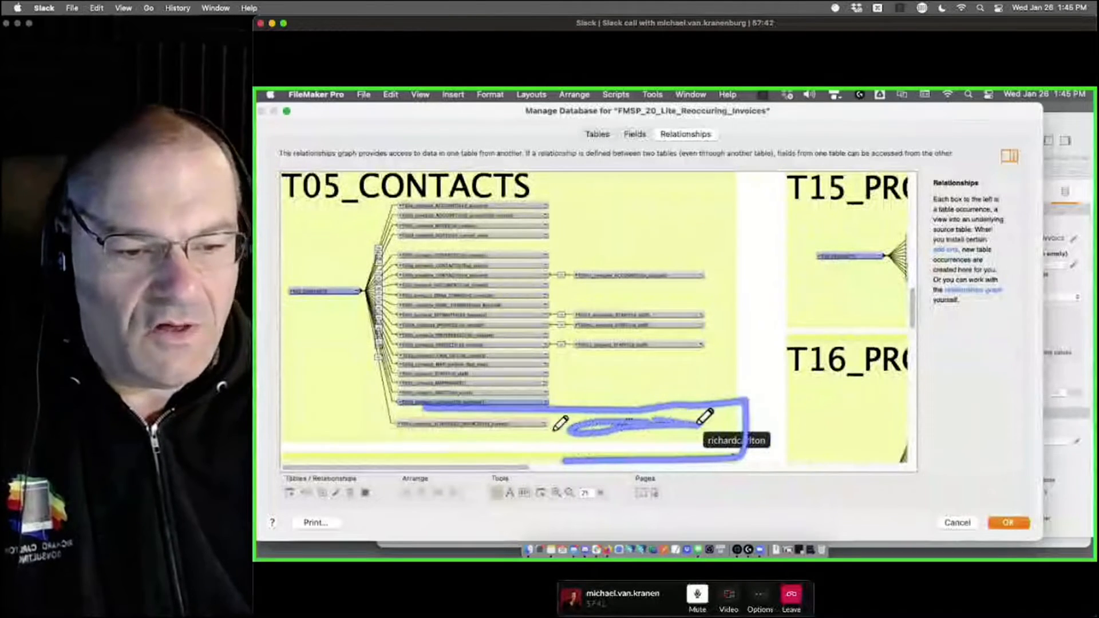
{"action": "mouse_move", "coordinate": [606, 420]}
{"action": "left_mouse_down"}
{"action": "mouse_move", "coordinate": [489, 427]}
{"action": "mouse_move", "coordinate": [733, 361]}
{"action": "mouse_move", "coordinate": [768, 281]}
{"action": "mouse_move", "coordinate": [581, 226]}
{"action": "mouse_move", "coordinate": [568, 250]}
{"action": "left_mouse_up"}
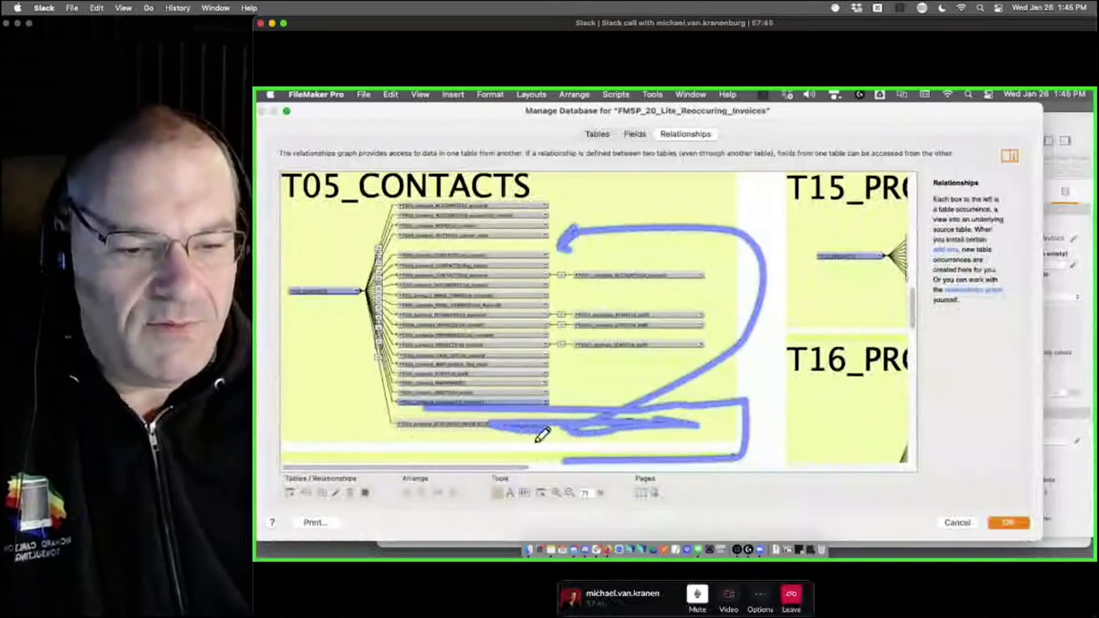
{"action": "left_click_drag", "start_coordinate": [384, 358], "coordinate": [376, 359]}
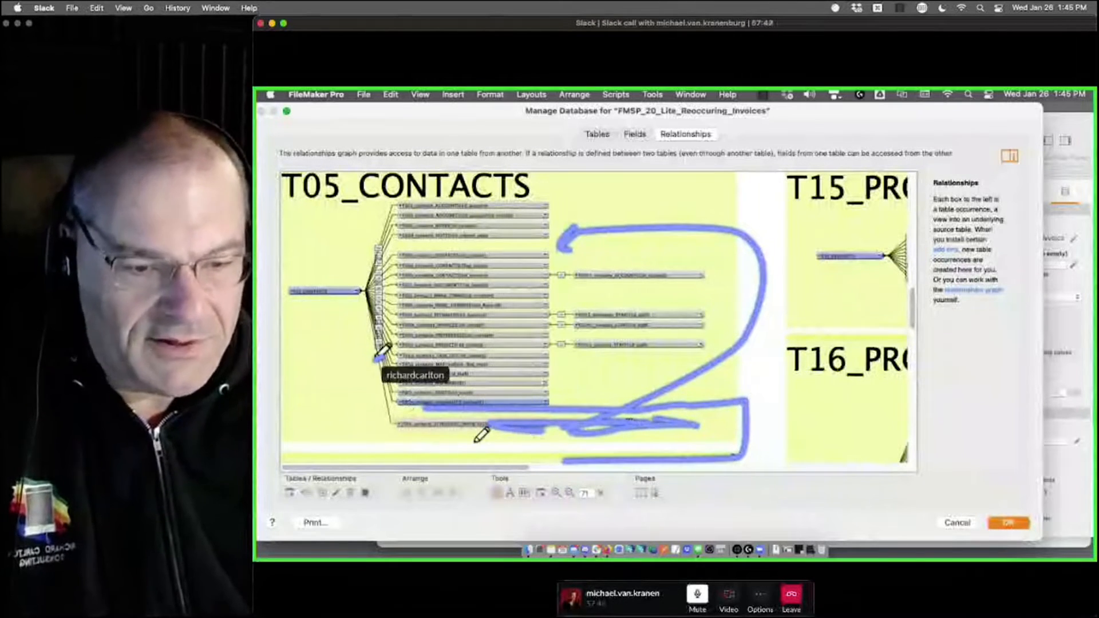
{"action": "left_click", "coordinate": [536, 446]}
{"action": "mouse_move", "coordinate": [573, 411]}
{"action": "left_mouse_down"}
{"action": "mouse_move", "coordinate": [653, 407]}
{"action": "mouse_move", "coordinate": [584, 437]}
{"action": "left_mouse_up"}
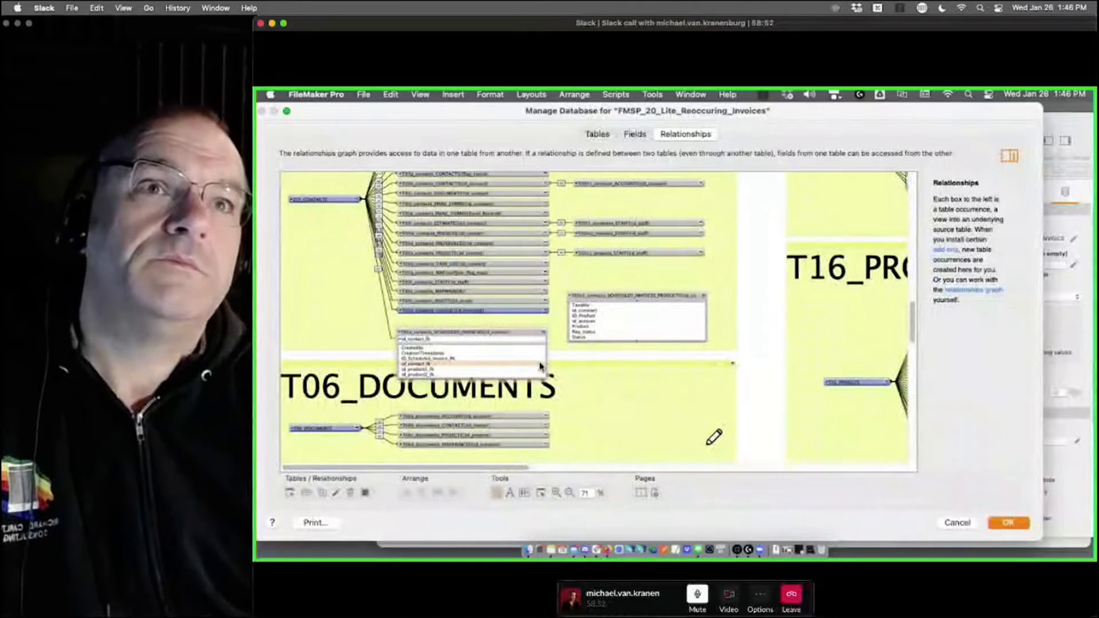
Relate id_product1_fk in the contacts SCHEDULED_INVOICES occurrence to ID_Product in the SCHEDULED_INVOICES_PRODUCTS occurrence
{"action": "left_click", "coordinate": [484, 369]}
{"action": "scroll", "coordinate": [531, 372], "scroll_direction": "down", "scroll_amount": 1}
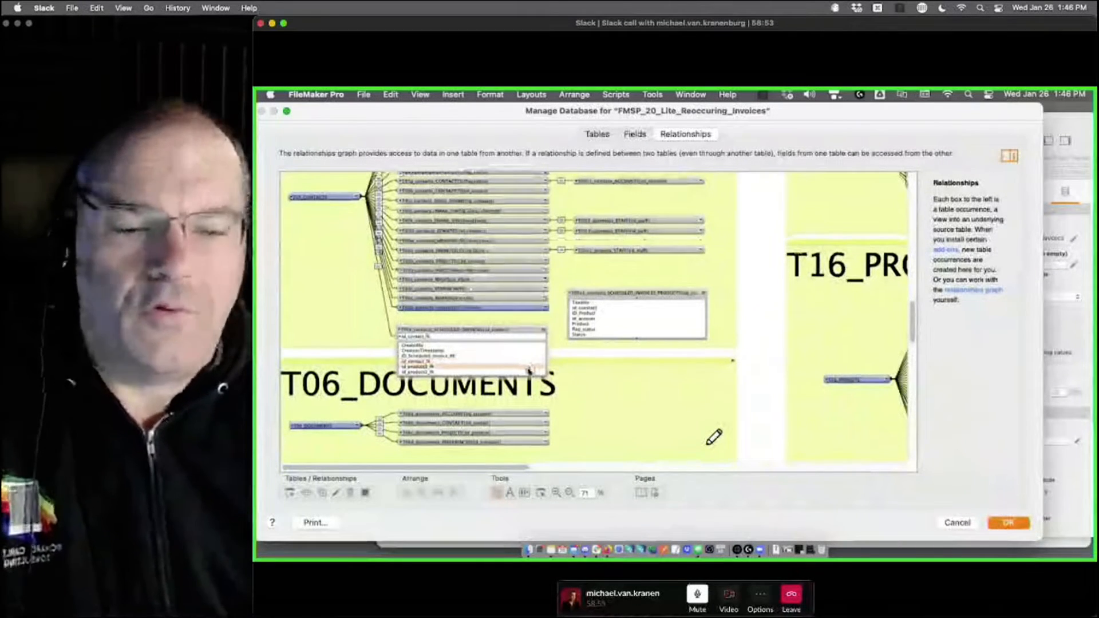
{"action": "scroll", "coordinate": [616, 312], "scroll_direction": "down", "scroll_amount": 1}
{"action": "scroll", "coordinate": [634, 325], "scroll_direction": "up", "scroll_amount": 2}
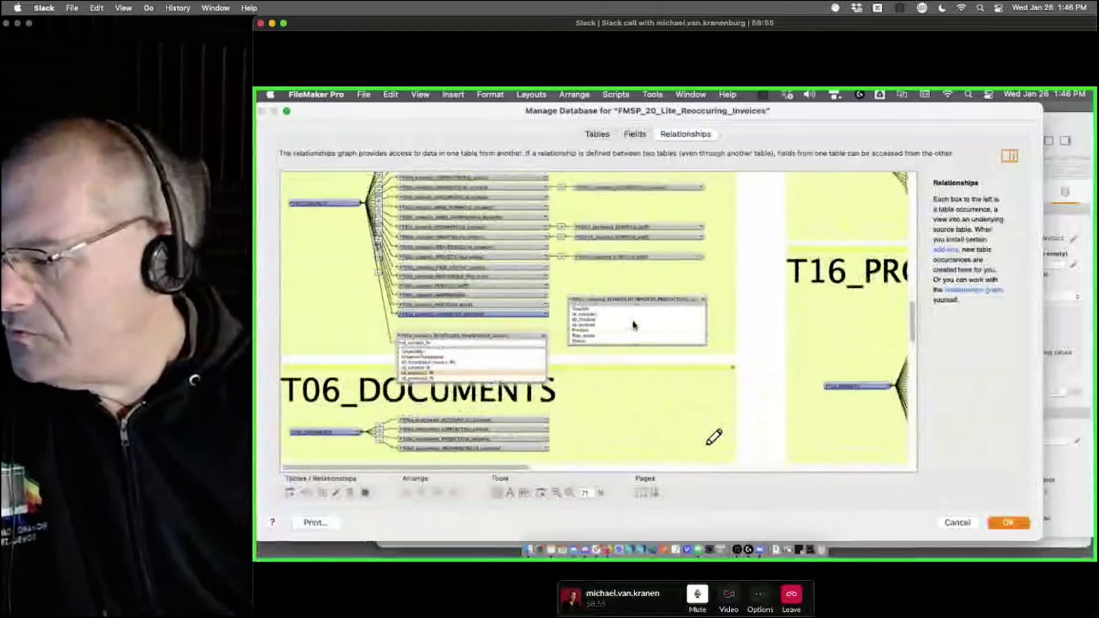
{"action": "left_click_drag", "start_coordinate": [537, 373], "coordinate": [576, 321]}
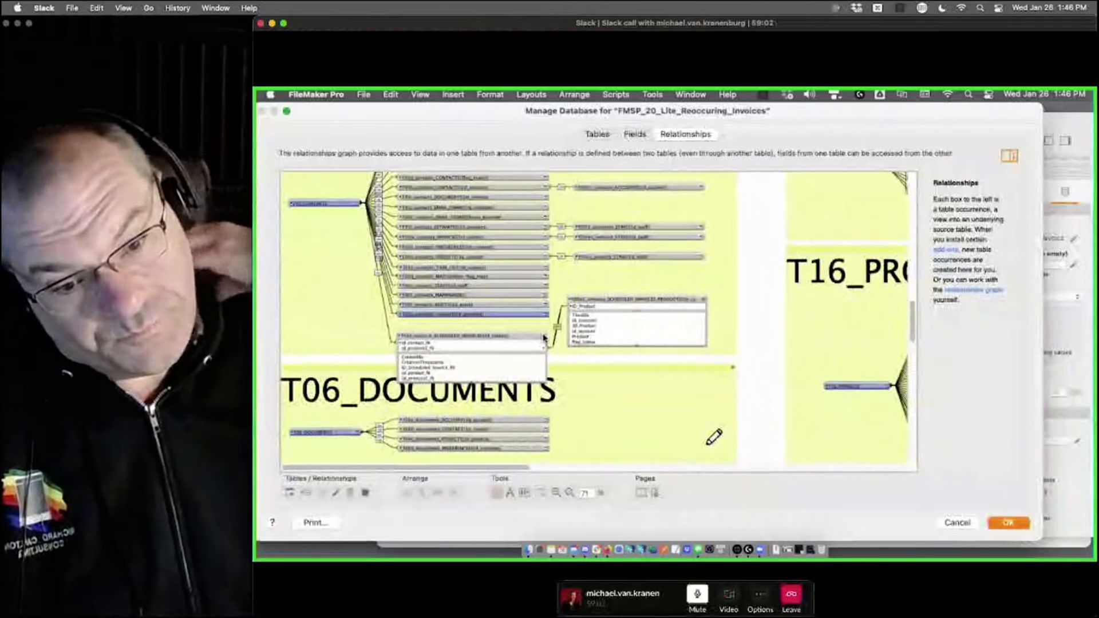
Collapse the SCHEDULED_INVOICES and SCHEDULED_INVOICES_PRODUCTS occurrences and line them up side by side beneath the T05_CONTACTS group's other occurrences
{"action": "left_click", "coordinate": [545, 337]}
{"action": "left_click_drag", "start_coordinate": [530, 337], "coordinate": [531, 325]}
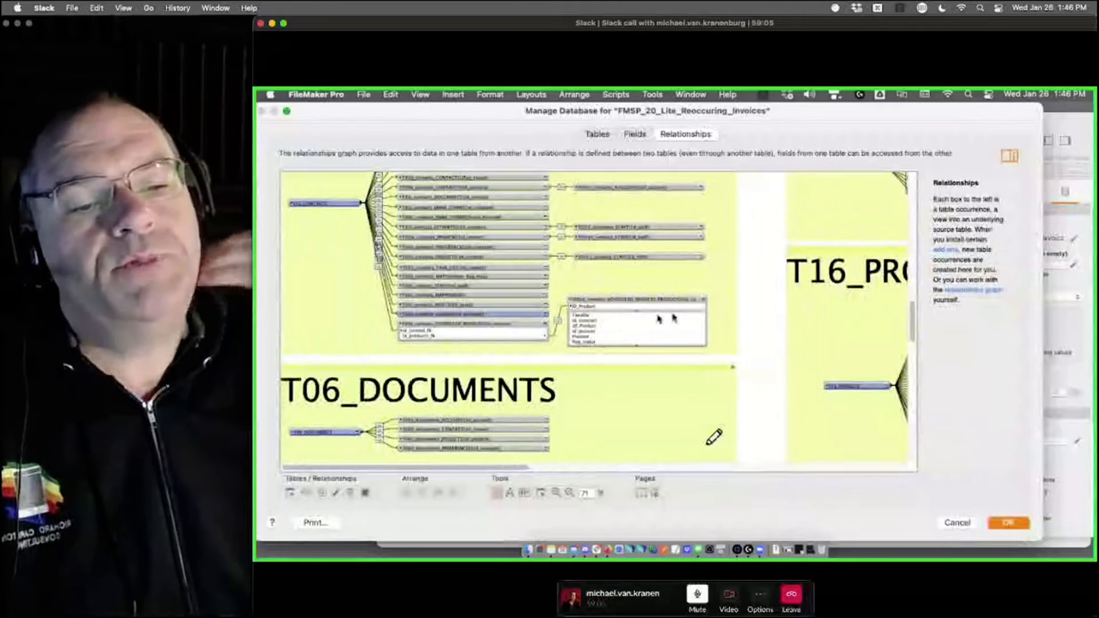
{"action": "left_click", "coordinate": [702, 300]}
{"action": "left_click_drag", "start_coordinate": [634, 299], "coordinate": [633, 327]}
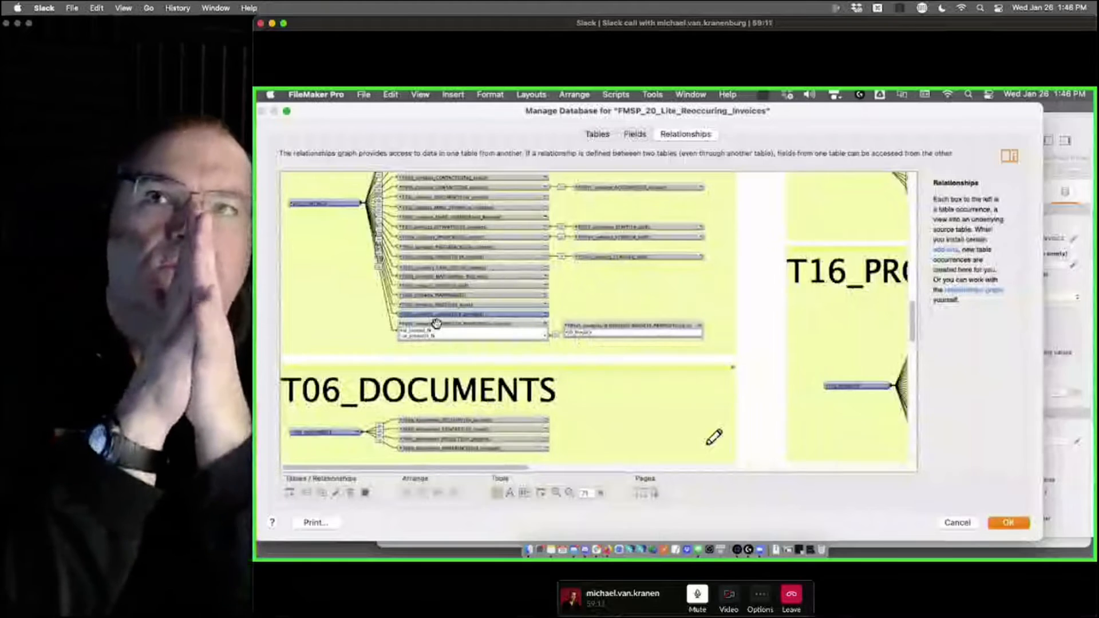
{"action": "left_click", "coordinate": [289, 493]}
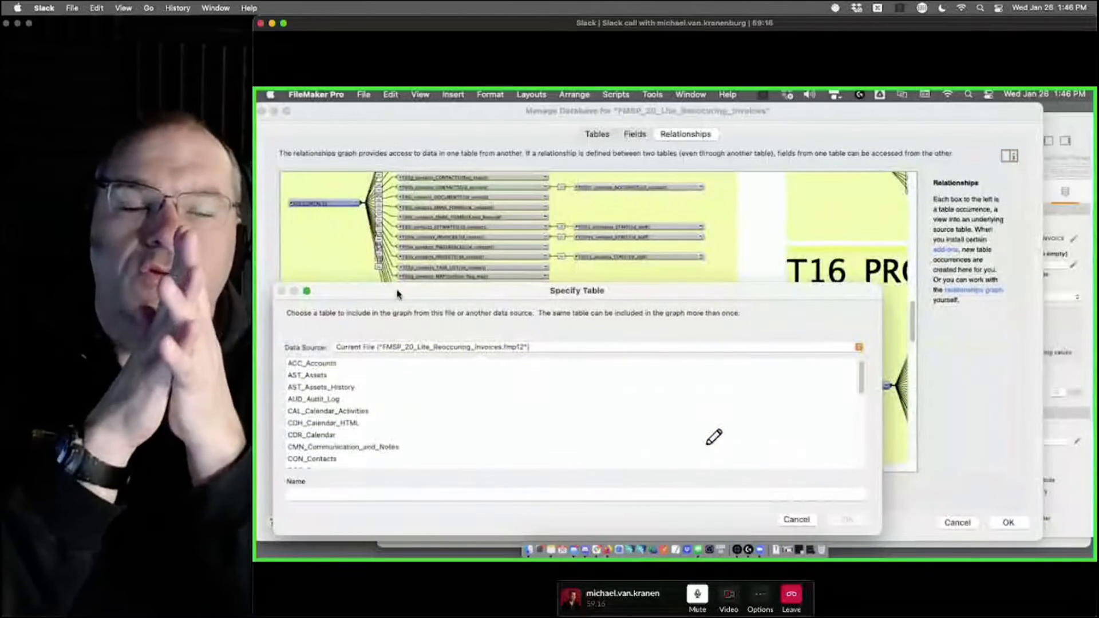
{"action": "left_click", "coordinate": [796, 519]}
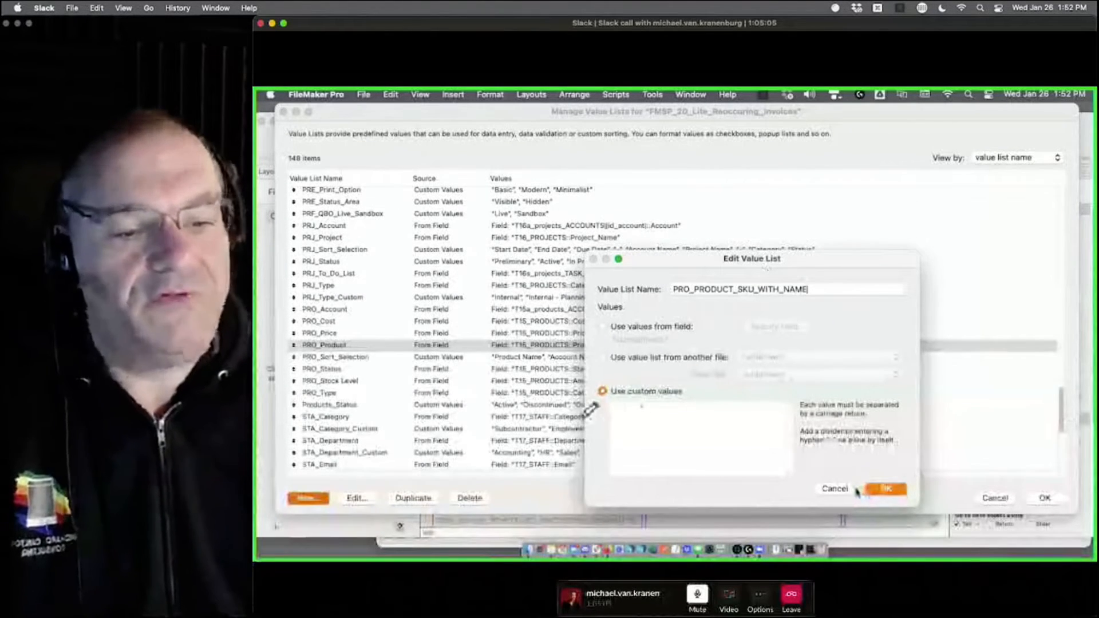
Mark the custom values box and the option to use values from a field with freehand pen strokes
{"action": "mouse_move", "coordinate": [622, 412]}
{"action": "left_mouse_down"}
{"action": "mouse_move", "coordinate": [701, 402]}
{"action": "mouse_move", "coordinate": [680, 416]}
{"action": "left_mouse_up"}
{"action": "left_click_drag", "start_coordinate": [611, 437], "coordinate": [675, 436]}
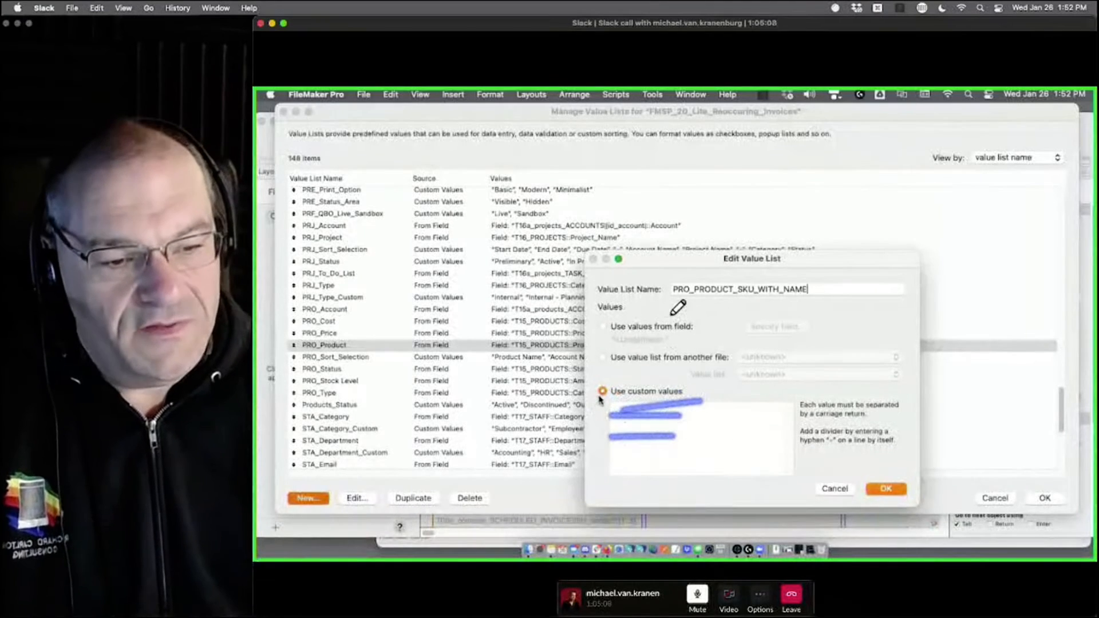
{"action": "mouse_move", "coordinate": [690, 316]}
{"action": "left_mouse_down"}
{"action": "mouse_move", "coordinate": [597, 313]}
{"action": "mouse_move", "coordinate": [695, 342]}
{"action": "mouse_move", "coordinate": [852, 311]}
{"action": "mouse_move", "coordinate": [687, 309]}
{"action": "left_mouse_up"}
Set the PRO_PRODUCT_SKU_WITH_NAME value list to use values from a field and place its two dialogs side by side
{"action": "left_click", "coordinate": [603, 327]}
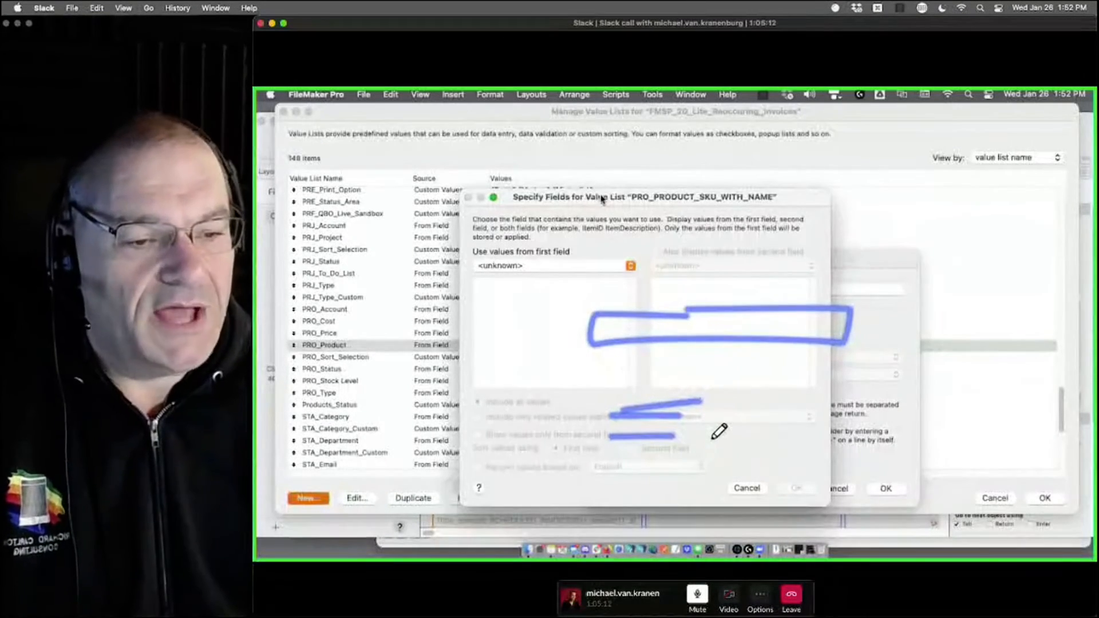
{"action": "left_click_drag", "start_coordinate": [601, 199], "coordinate": [398, 200]}
{"action": "left_click_drag", "start_coordinate": [640, 259], "coordinate": [716, 260]}
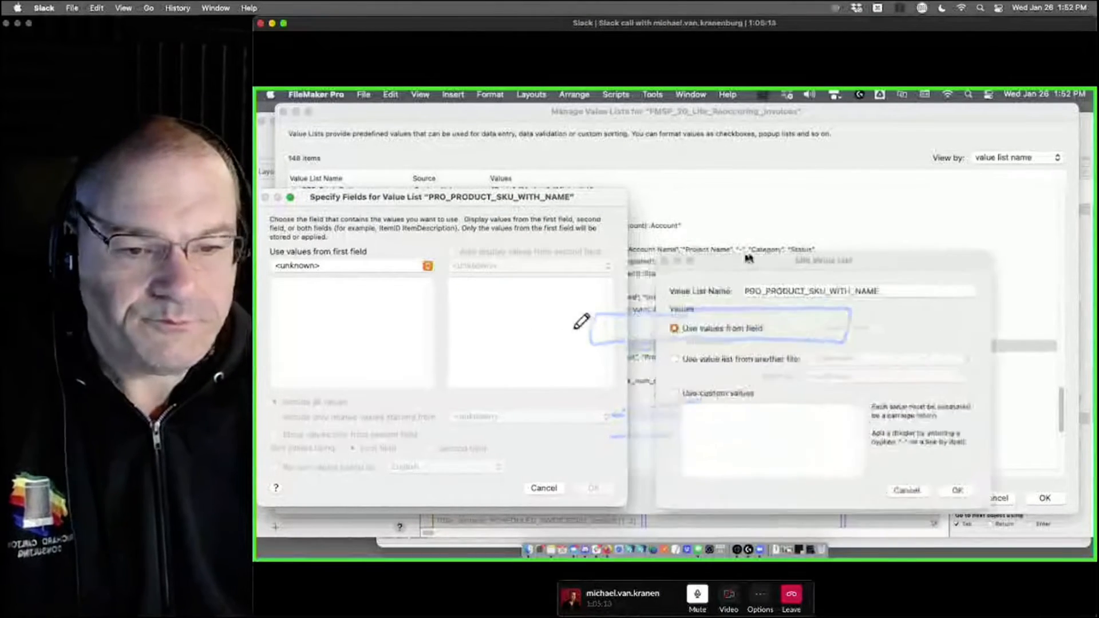
Try the T05e_contacts_SCHEDULED_INVOICES||id_contact table occurrence as the source of the value list's first field
{"action": "left_click_drag", "start_coordinate": [360, 265], "coordinate": [318, 266]}
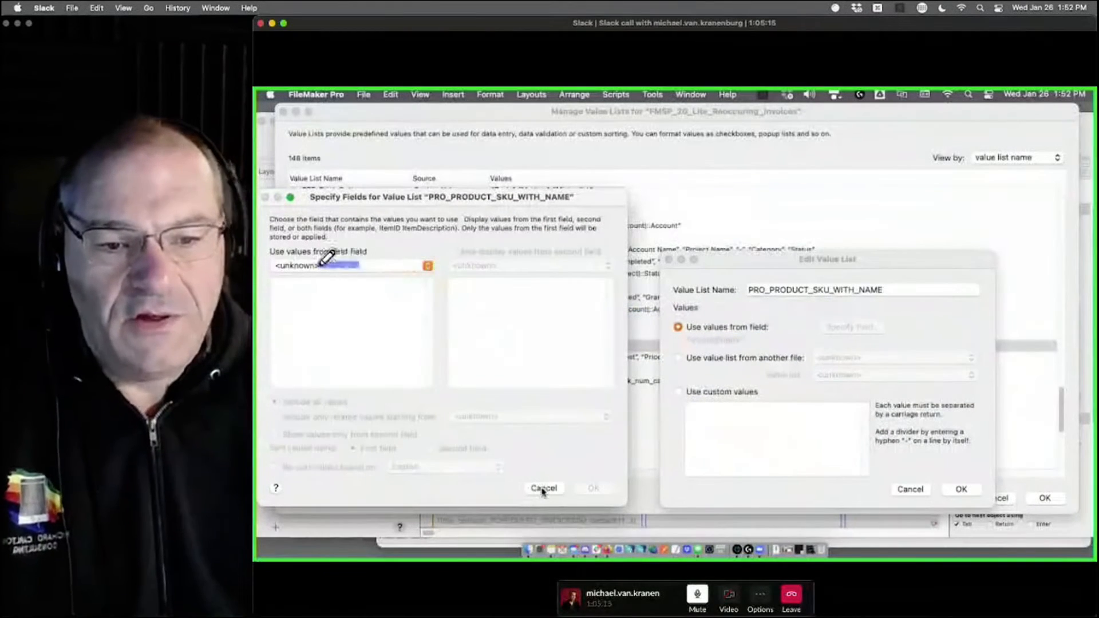
{"action": "left_click", "coordinate": [395, 268]}
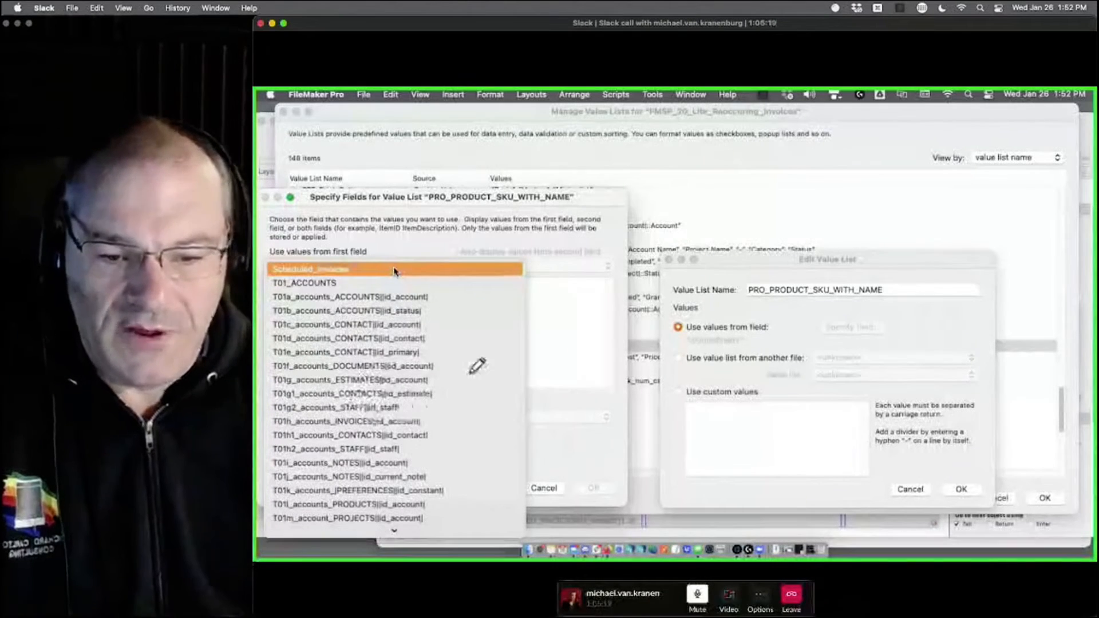
{"action": "scroll", "coordinate": [395, 272], "scroll_direction": "down", "scroll_amount": 3}
{"action": "scroll", "coordinate": [394, 273], "scroll_direction": "down", "scroll_amount": 10}
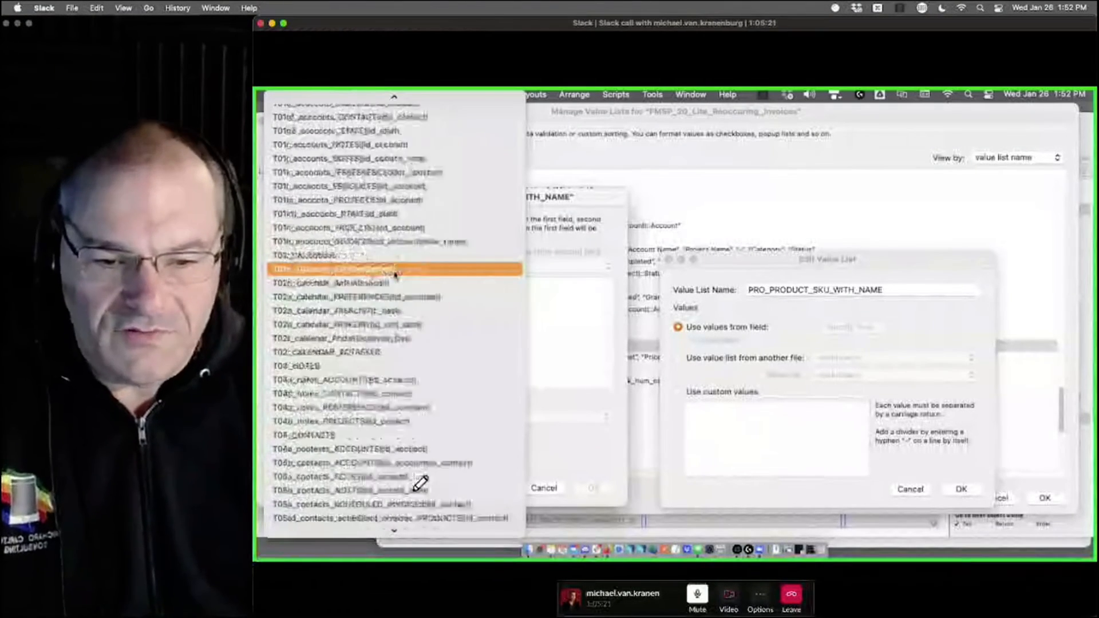
{"action": "scroll", "coordinate": [395, 273], "scroll_direction": "down", "scroll_amount": 3}
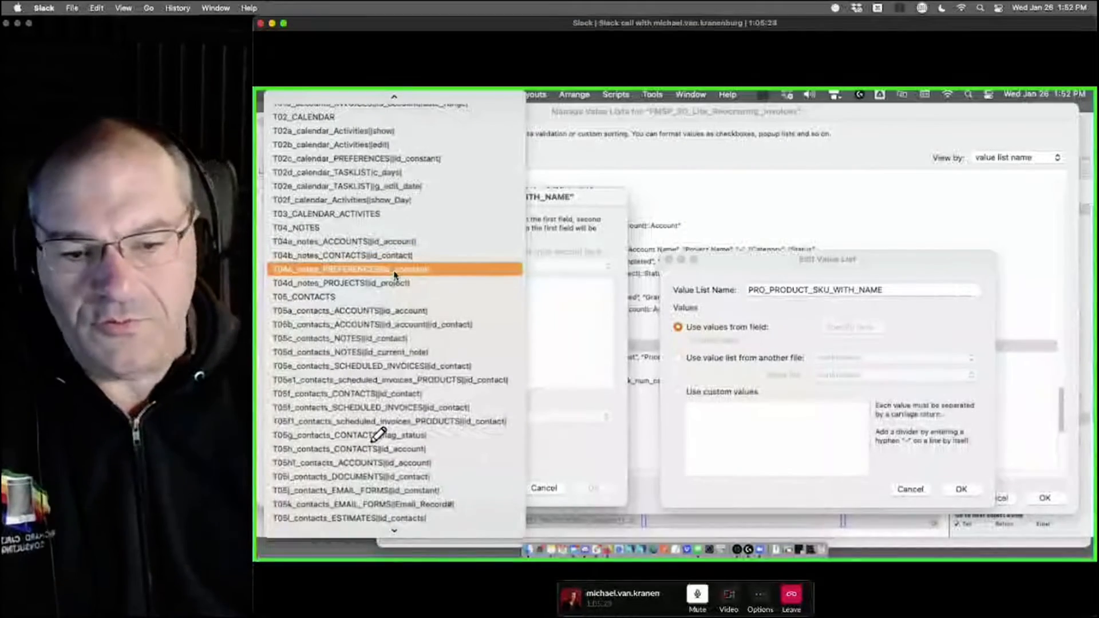
{"action": "scroll", "coordinate": [394, 273], "scroll_direction": "down", "scroll_amount": 5}
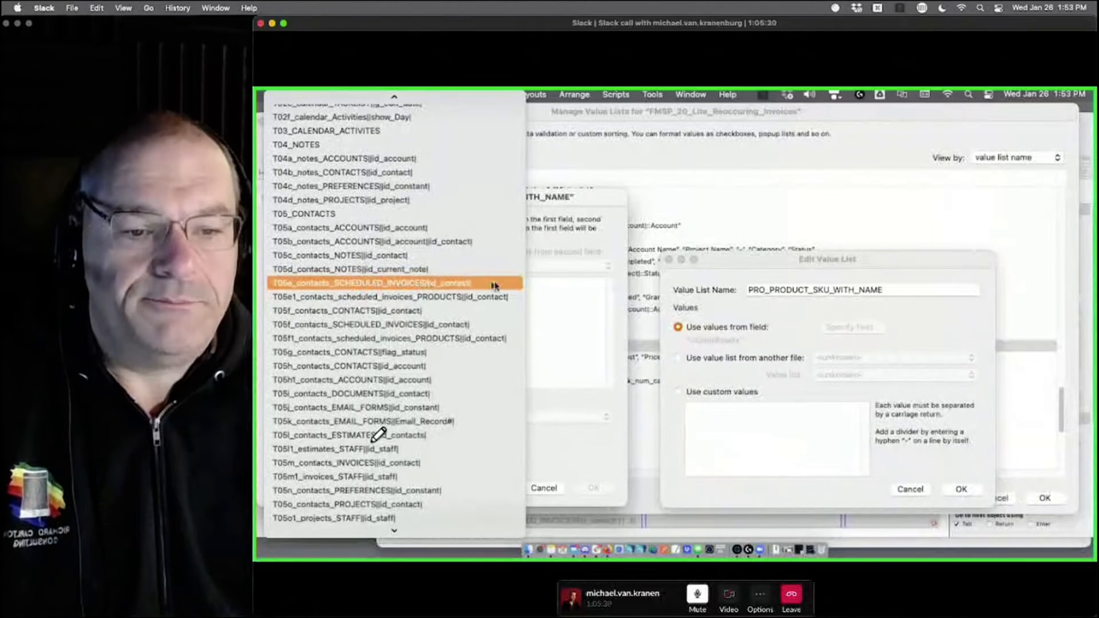
{"action": "left_click", "coordinate": [495, 284]}
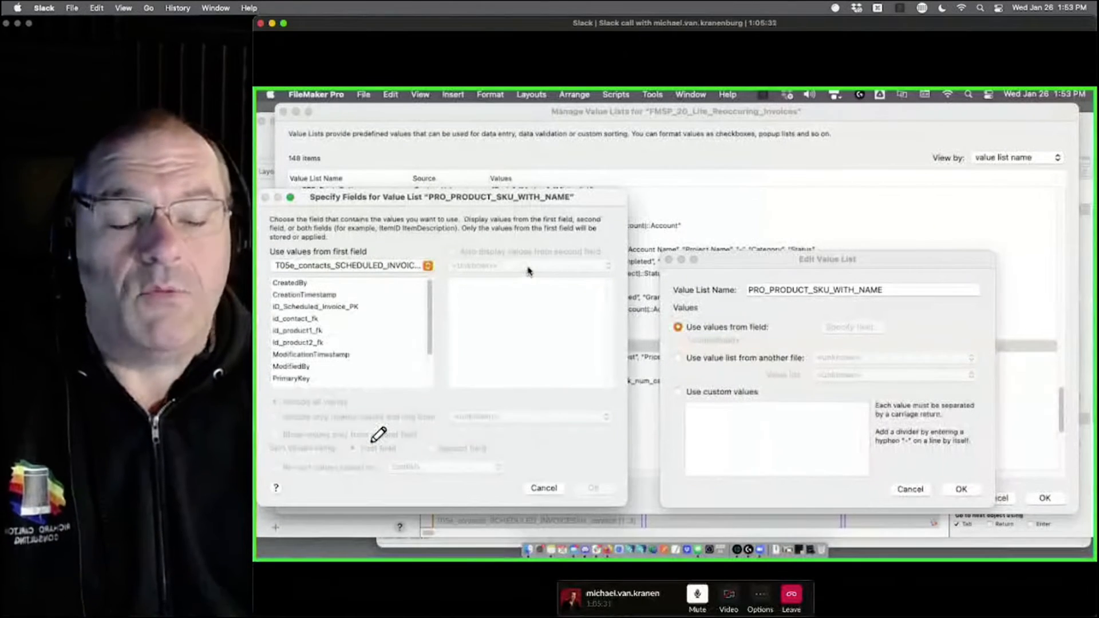
Use T15_PRODUCTS ID_Product as the first field and Product as the second, including all values but showing only the second field
{"action": "left_click", "coordinate": [399, 268]}
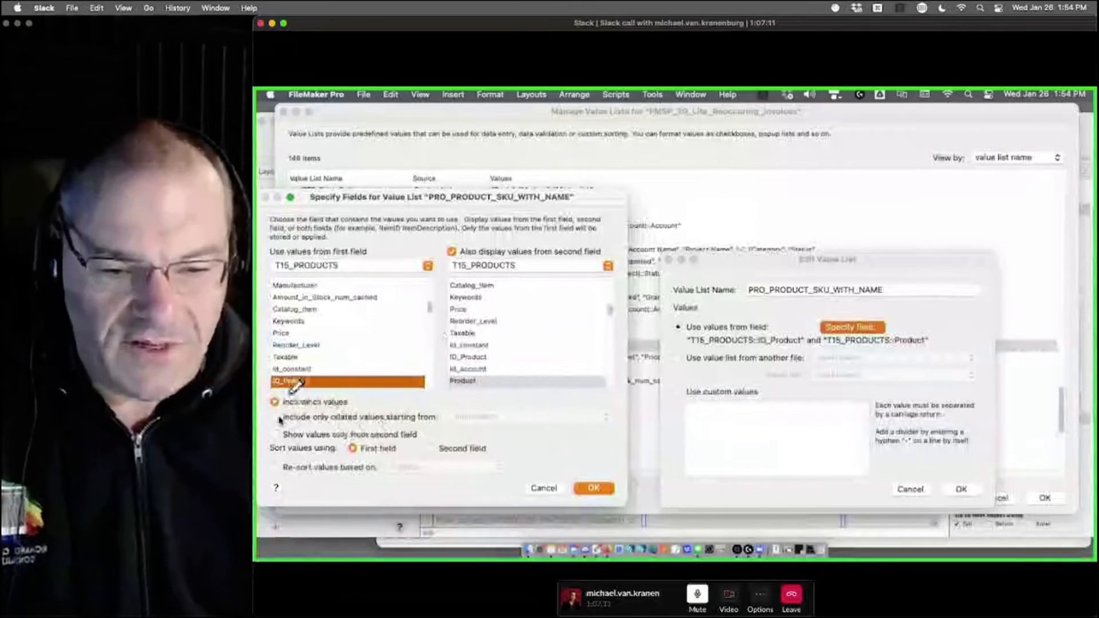
{"action": "left_click_drag", "start_coordinate": [289, 394], "coordinate": [357, 394]}
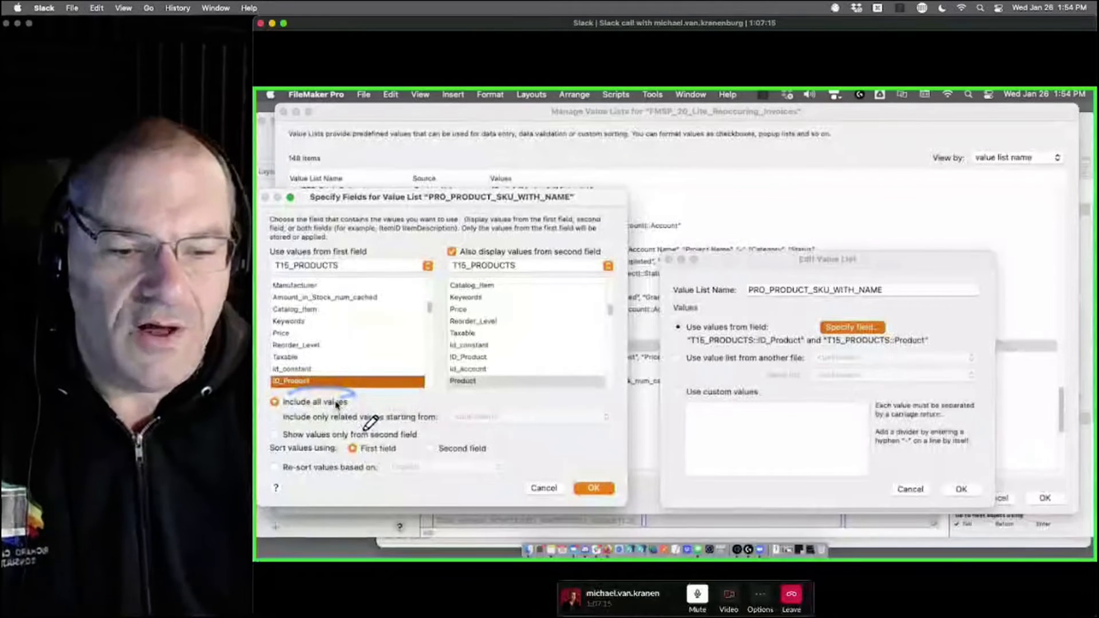
{"action": "left_click", "coordinate": [314, 438]}
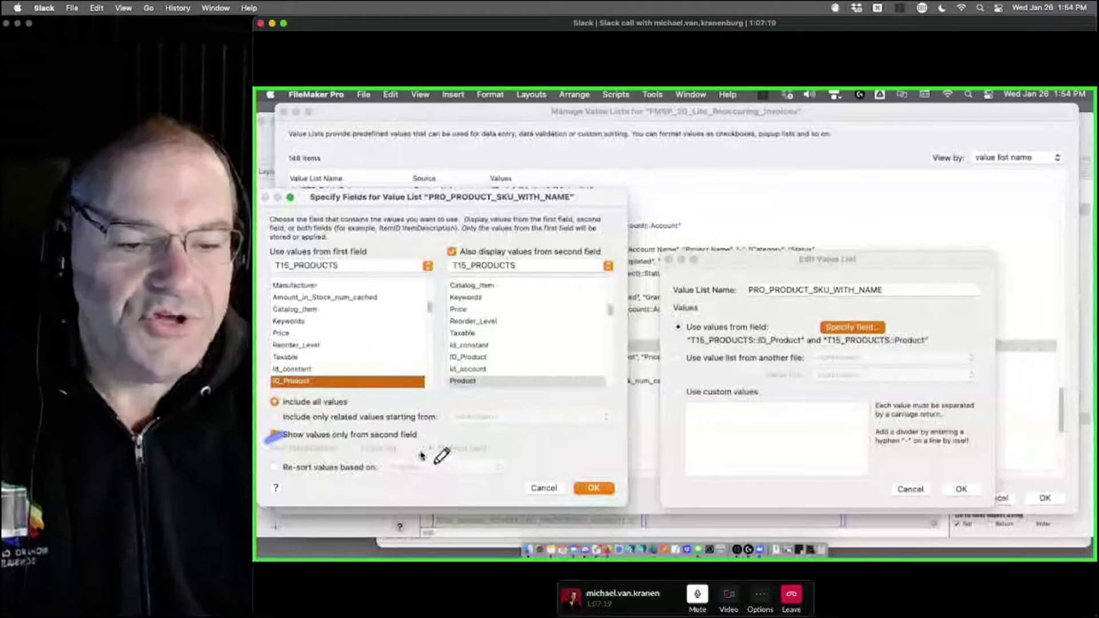
Mark the second-field-only display option and the ID_Product field with freehand pen strokes
{"action": "left_click_drag", "start_coordinate": [439, 440], "coordinate": [424, 456]}
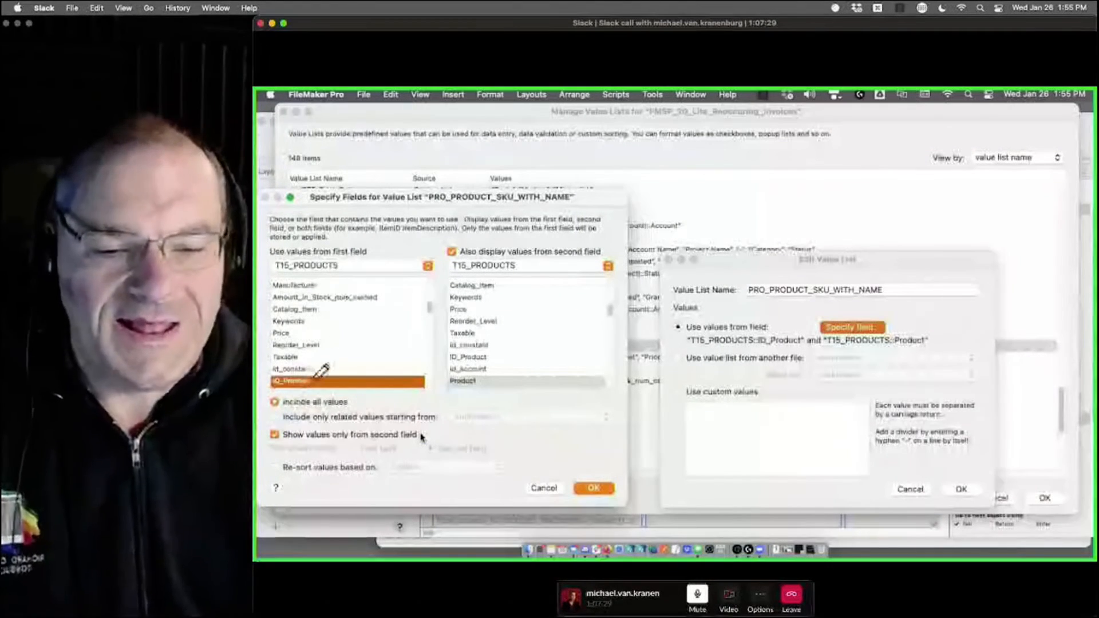
{"action": "mouse_move", "coordinate": [290, 365]}
{"action": "left_mouse_down"}
{"action": "mouse_move", "coordinate": [279, 401]}
{"action": "mouse_move", "coordinate": [291, 359]}
{"action": "left_mouse_up"}
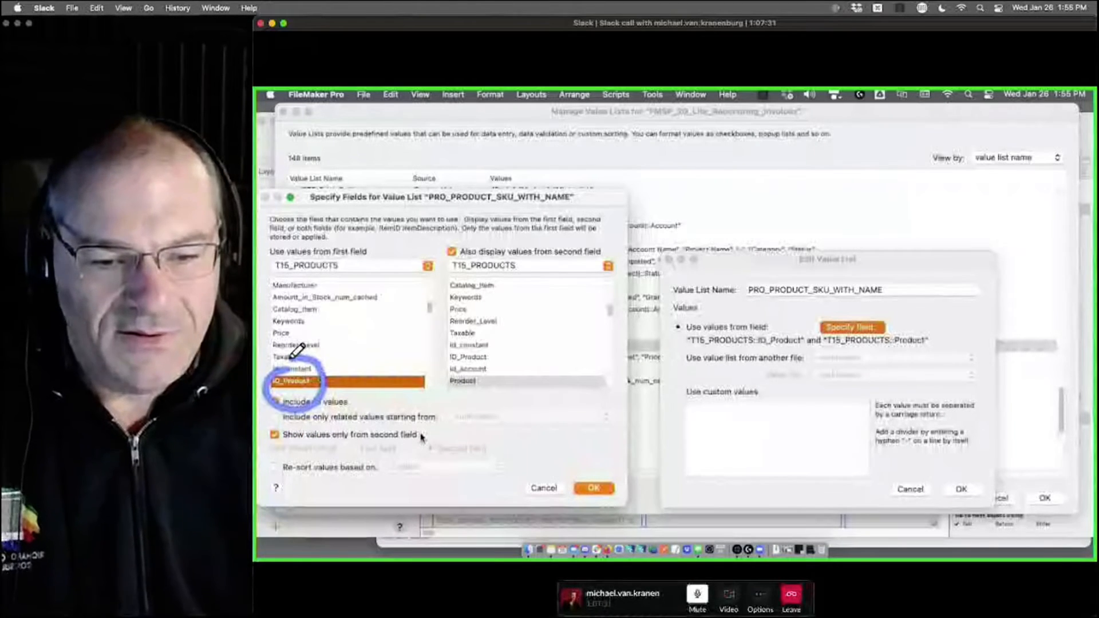
{"action": "left_click_drag", "start_coordinate": [282, 411], "coordinate": [256, 460]}
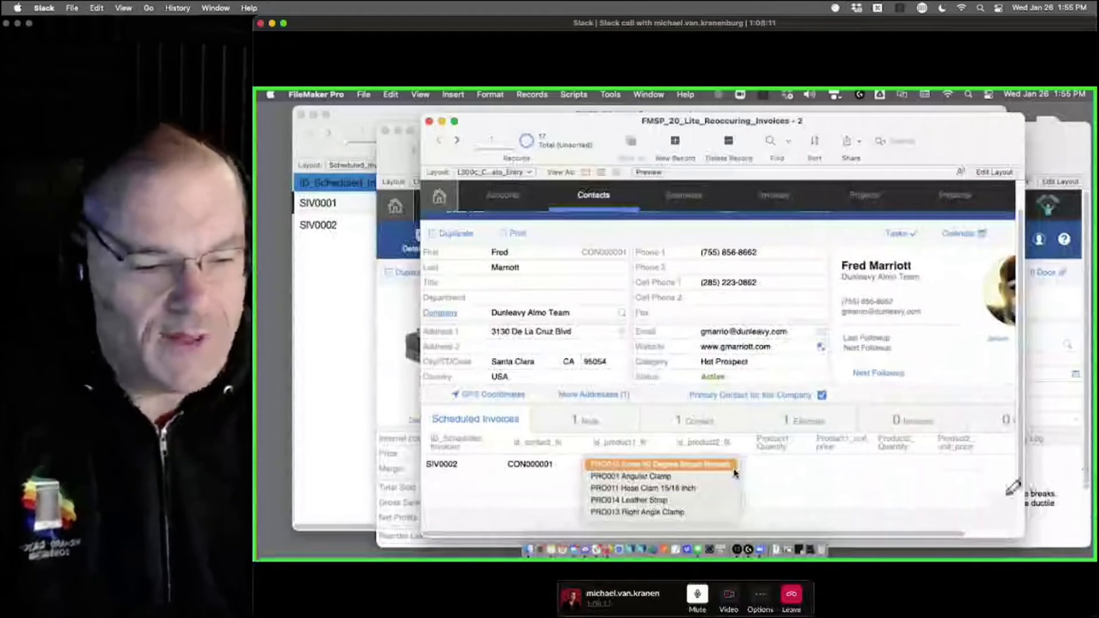
Mark the product choices and the id_product1_fk and id_product2_fk entries in the Scheduled Invoices portal with freehand pen strokes
{"action": "mouse_move", "coordinate": [631, 455]}
{"action": "left_mouse_down"}
{"action": "mouse_move", "coordinate": [605, 438]}
{"action": "mouse_move", "coordinate": [618, 487]}
{"action": "left_mouse_up"}
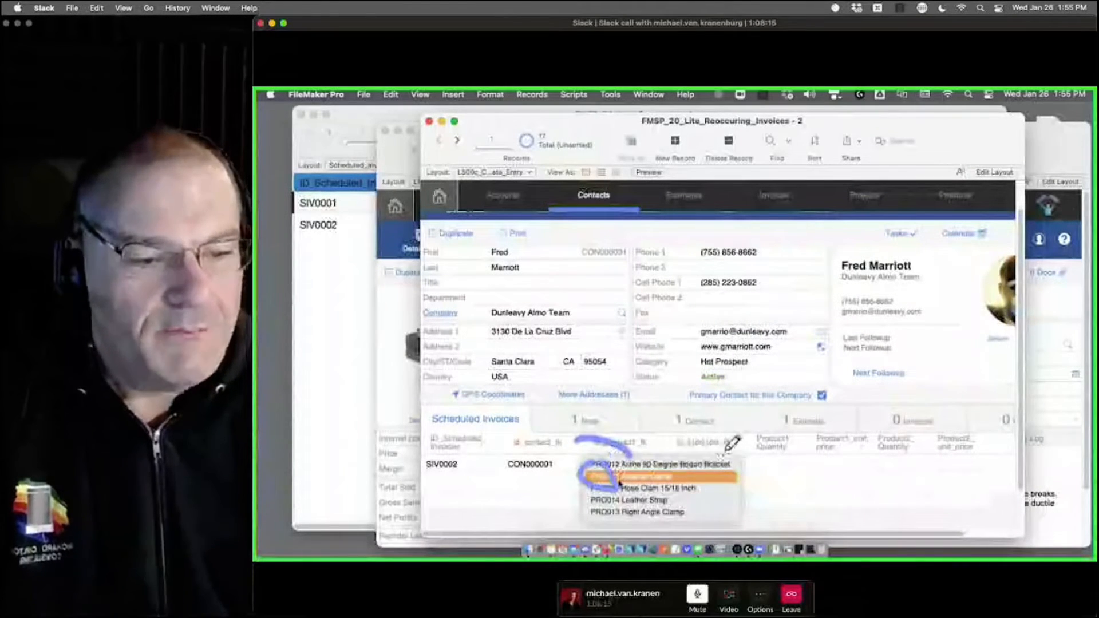
{"action": "mouse_move", "coordinate": [725, 451]}
{"action": "left_mouse_down"}
{"action": "mouse_move", "coordinate": [617, 454]}
{"action": "mouse_move", "coordinate": [766, 478]}
{"action": "mouse_move", "coordinate": [708, 442]}
{"action": "left_mouse_up"}
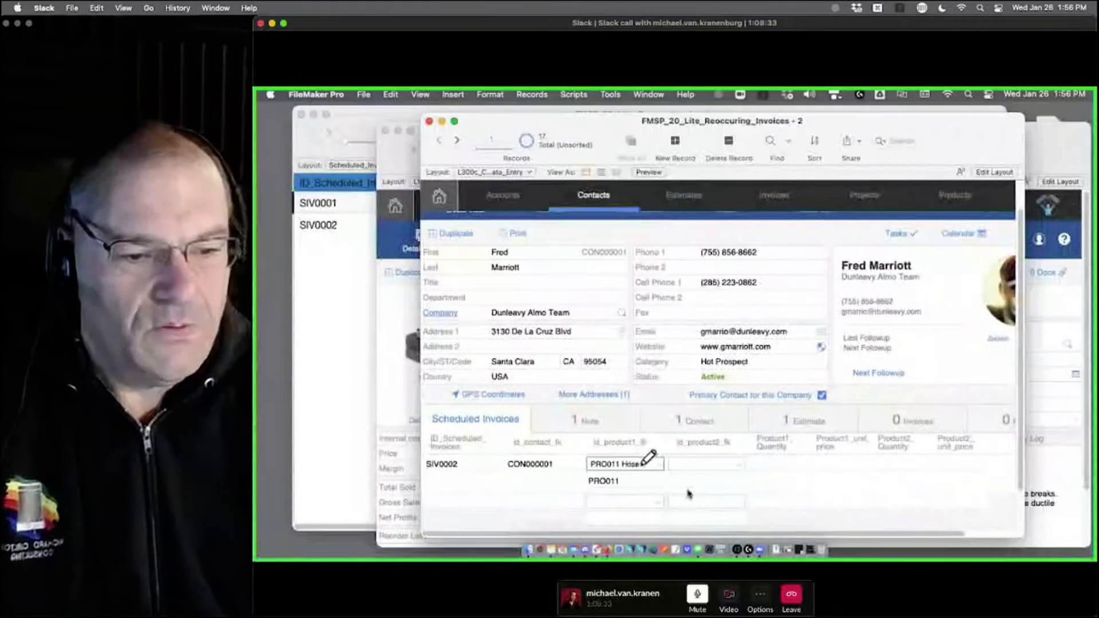
{"action": "mouse_move", "coordinate": [632, 454]}
{"action": "left_mouse_down"}
{"action": "mouse_move", "coordinate": [591, 458]}
{"action": "mouse_move", "coordinate": [588, 485]}
{"action": "mouse_move", "coordinate": [637, 487]}
{"action": "left_mouse_up"}
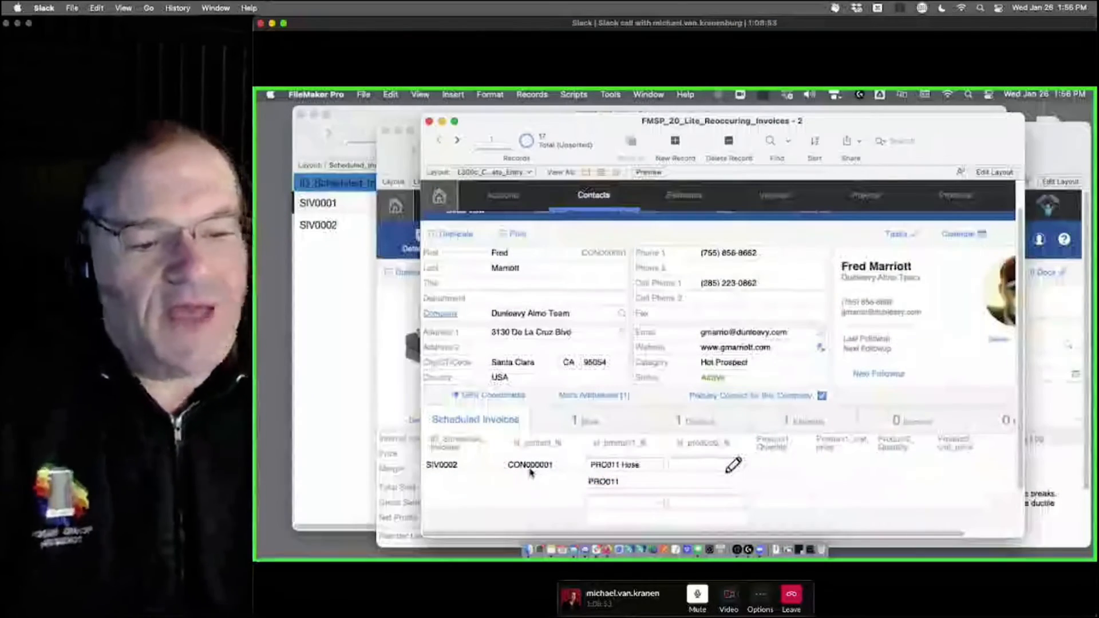
{"action": "left_click_drag", "start_coordinate": [631, 464], "coordinate": [680, 466]}
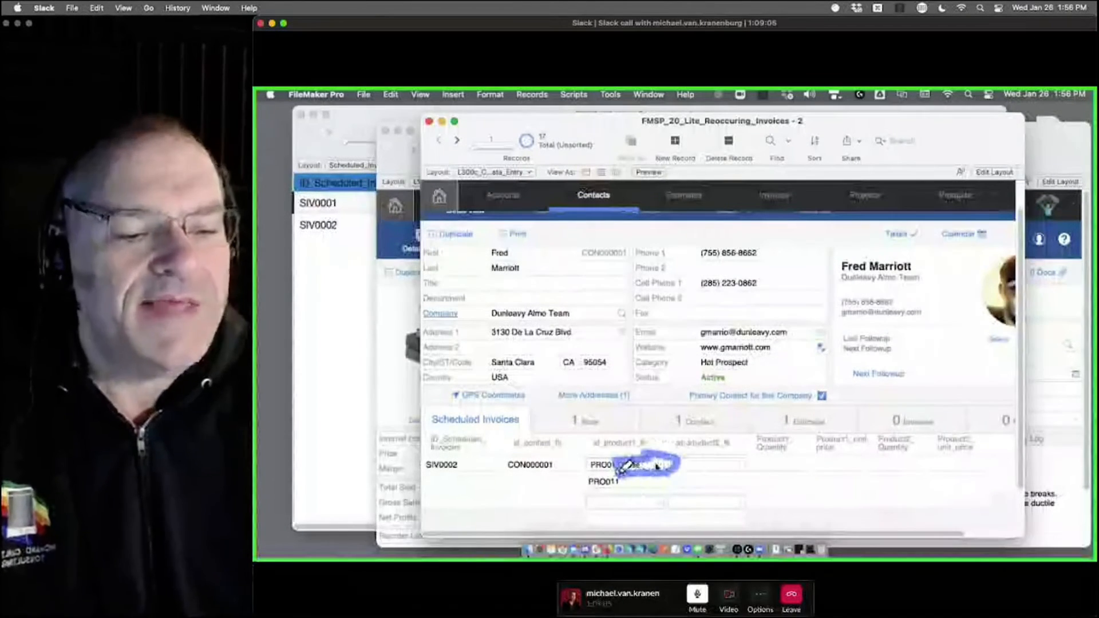
{"action": "mouse_move", "coordinate": [578, 470]}
{"action": "left_mouse_down"}
{"action": "mouse_move", "coordinate": [611, 491]}
{"action": "mouse_move", "coordinate": [642, 478]}
{"action": "left_mouse_up"}
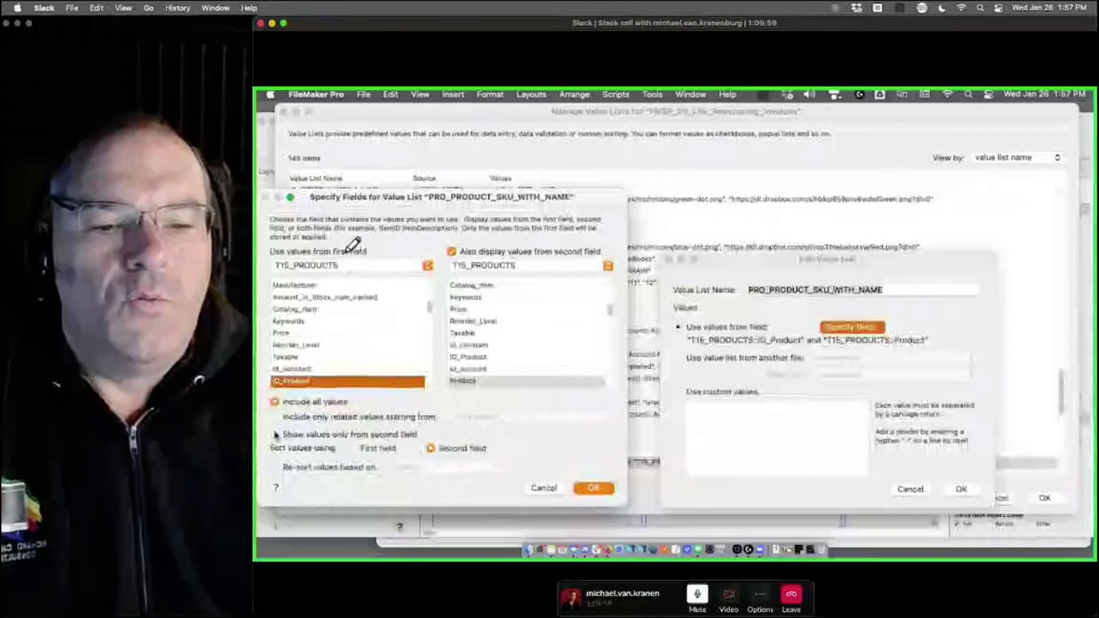
Show only second-field values in PRO_PRODUCT_SKU_WITH_NAME and circle its first-field and second-field lists with freehand pen strokes
{"action": "mouse_move", "coordinate": [281, 253]}
{"action": "left_mouse_down"}
{"action": "mouse_move", "coordinate": [392, 264]}
{"action": "mouse_move", "coordinate": [396, 281]}
{"action": "mouse_move", "coordinate": [287, 255]}
{"action": "left_mouse_up"}
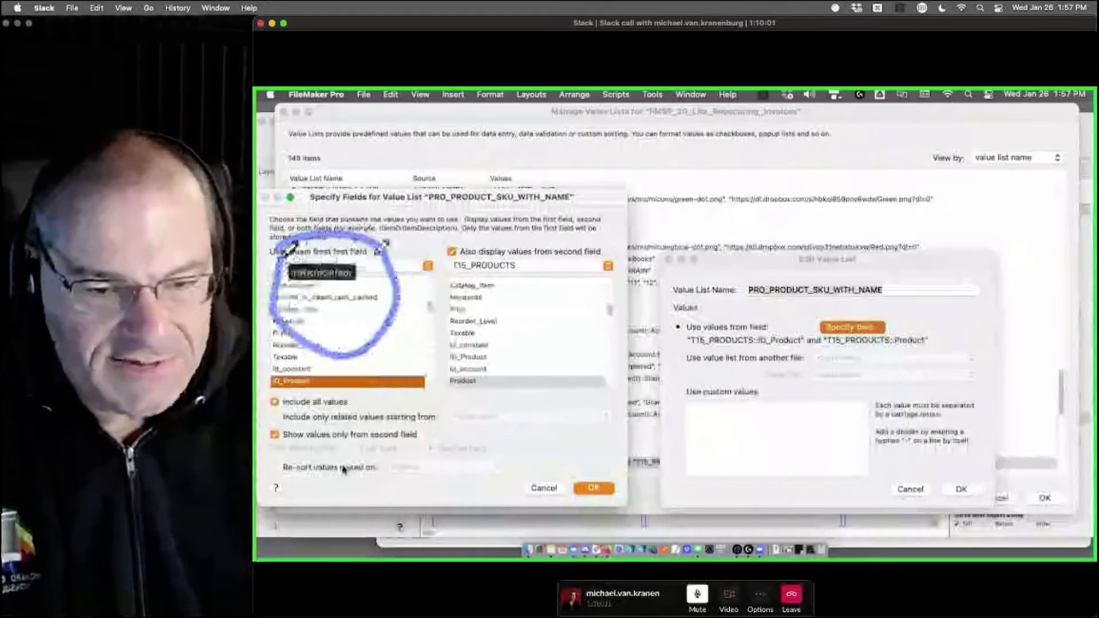
{"action": "mouse_move", "coordinate": [448, 255]}
{"action": "left_mouse_down"}
{"action": "mouse_move", "coordinate": [526, 212]}
{"action": "mouse_move", "coordinate": [472, 238]}
{"action": "mouse_move", "coordinate": [453, 268]}
{"action": "mouse_move", "coordinate": [487, 232]}
{"action": "mouse_move", "coordinate": [609, 238]}
{"action": "mouse_move", "coordinate": [454, 399]}
{"action": "left_mouse_up"}
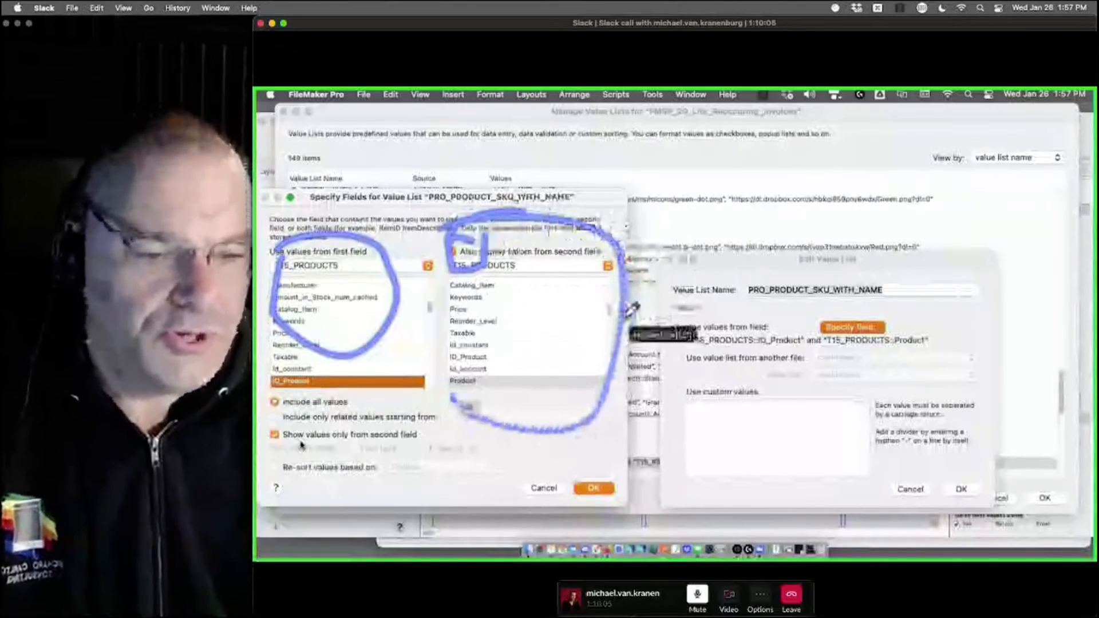
{"action": "mouse_move", "coordinate": [626, 316]}
{"action": "left_mouse_down"}
{"action": "mouse_move", "coordinate": [447, 352]}
{"action": "mouse_move", "coordinate": [459, 229]}
{"action": "left_mouse_up"}
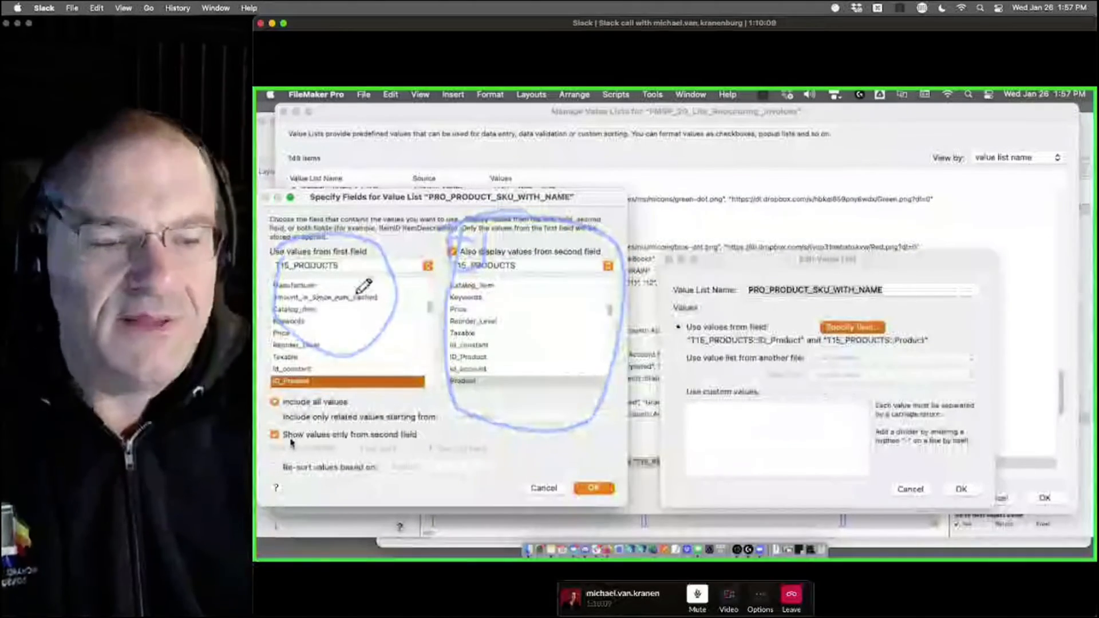
{"action": "mouse_move", "coordinate": [331, 424]}
{"action": "left_mouse_down"}
{"action": "mouse_move", "coordinate": [400, 422]}
{"action": "mouse_move", "coordinate": [435, 436]}
{"action": "mouse_move", "coordinate": [355, 452]}
{"action": "mouse_move", "coordinate": [272, 449]}
{"action": "mouse_move", "coordinate": [263, 429]}
{"action": "mouse_move", "coordinate": [344, 416]}
{"action": "left_mouse_up"}
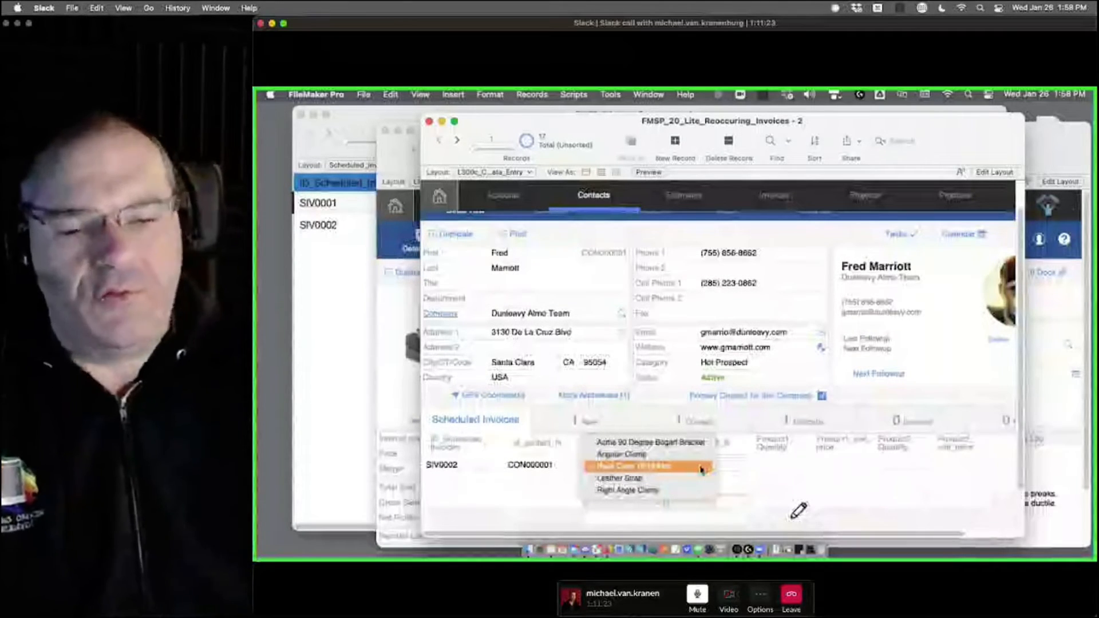
Choose Hose Clam 15/16 Inch as the first product of scheduled invoice SIV0002
{"action": "left_click", "coordinate": [701, 467]}
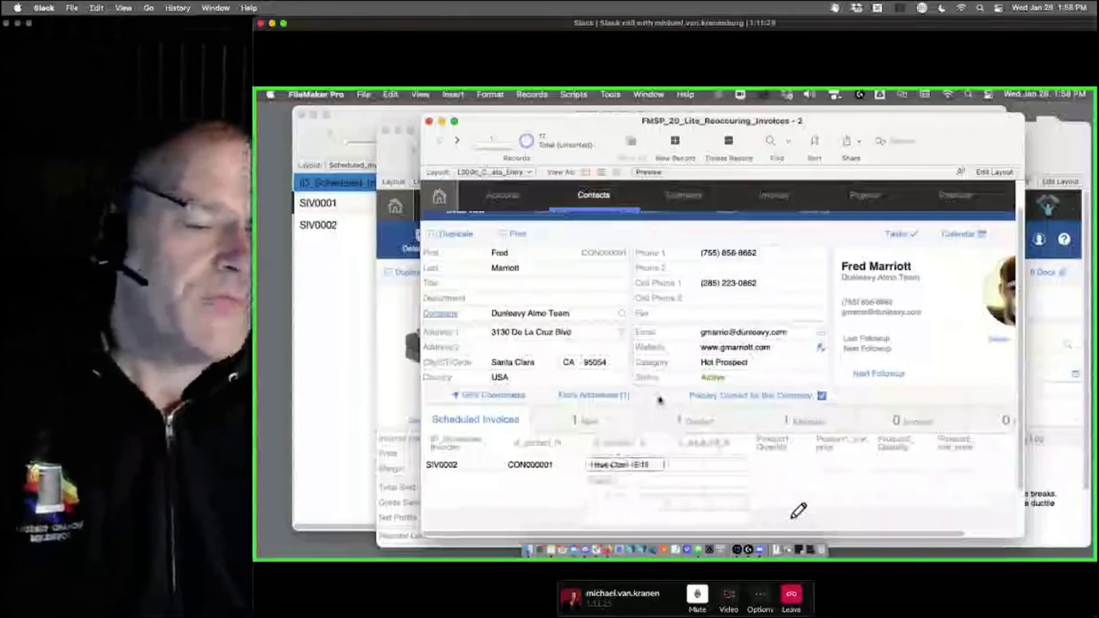
Format the portal's id_product2_fk field as a drop-down list using PRO_PRODUCT_SKU_WITH_NAME and return to Browse mode
{"action": "key", "text": "super+l"}
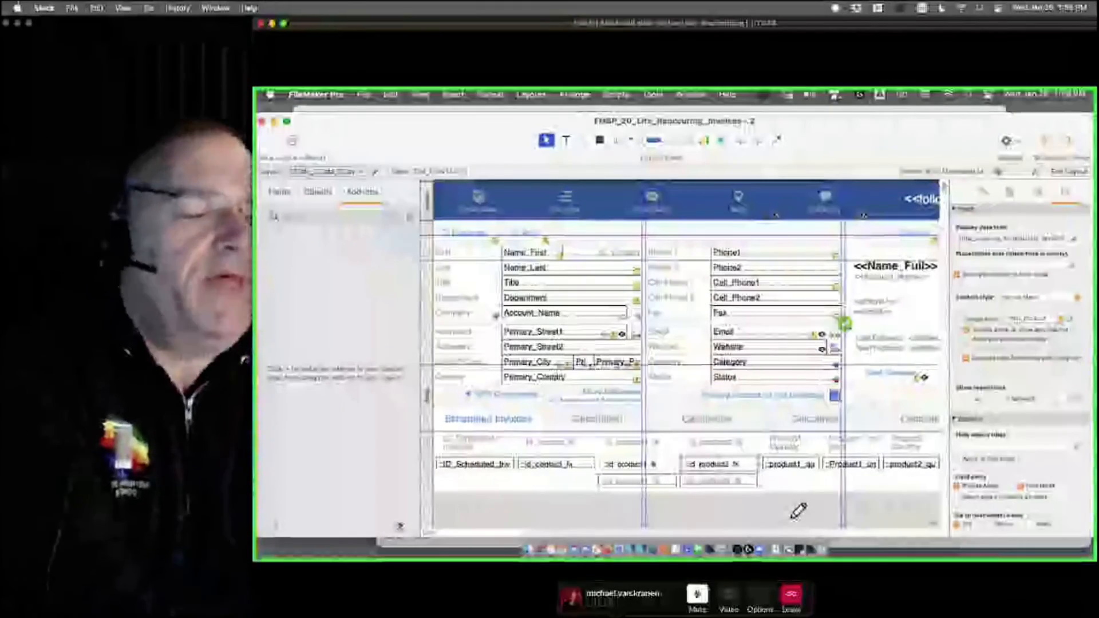
{"action": "left_click", "coordinate": [1078, 301]}
{"action": "left_click", "coordinate": [1060, 288]}
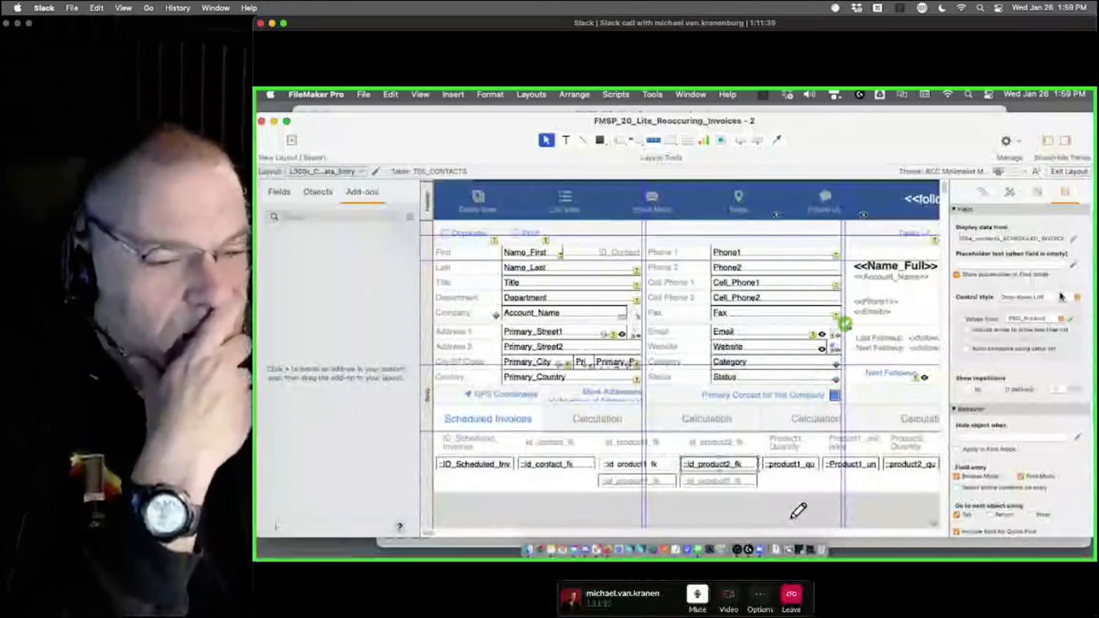
{"action": "left_click", "coordinate": [1068, 320]}
{"action": "scroll", "coordinate": [629, 427], "scroll_direction": "down", "scroll_amount": 1}
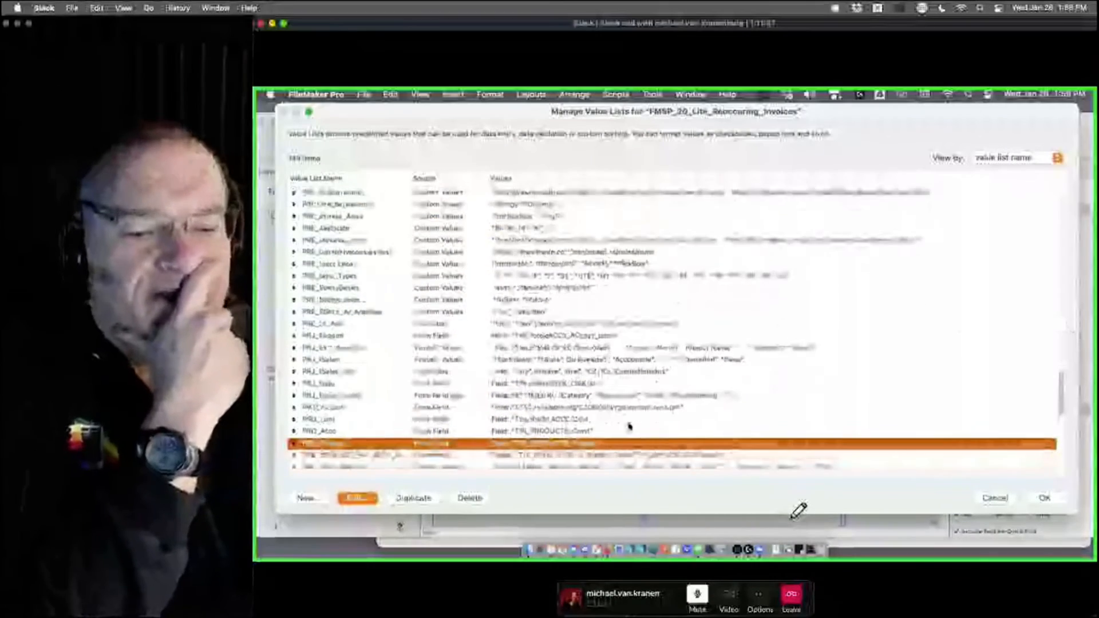
{"action": "left_click", "coordinate": [570, 454]}
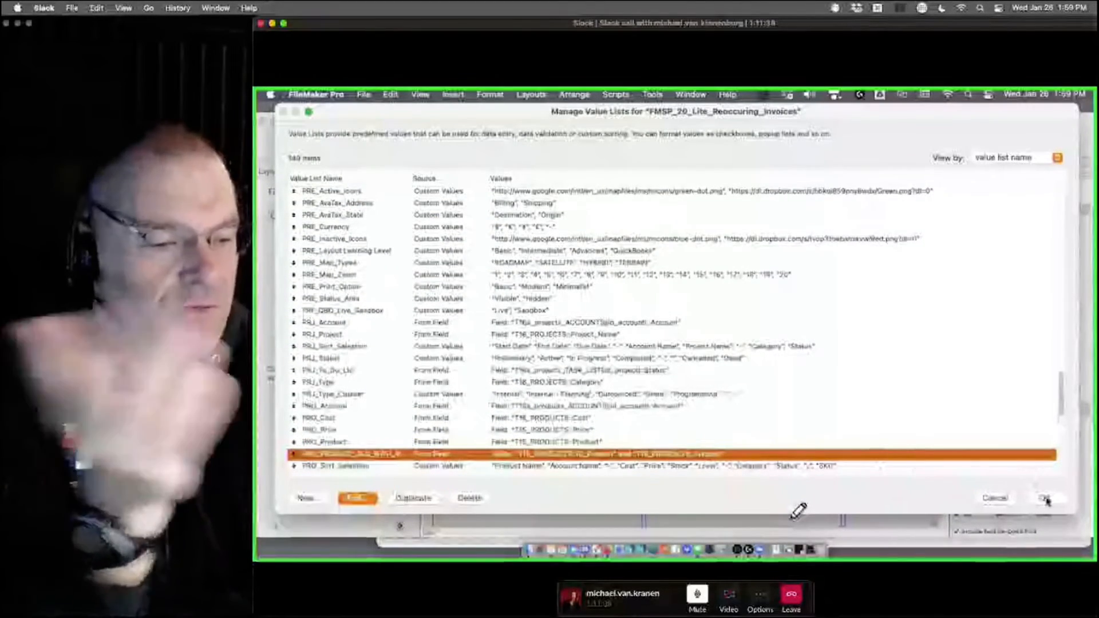
{"action": "left_click", "coordinate": [1046, 498]}
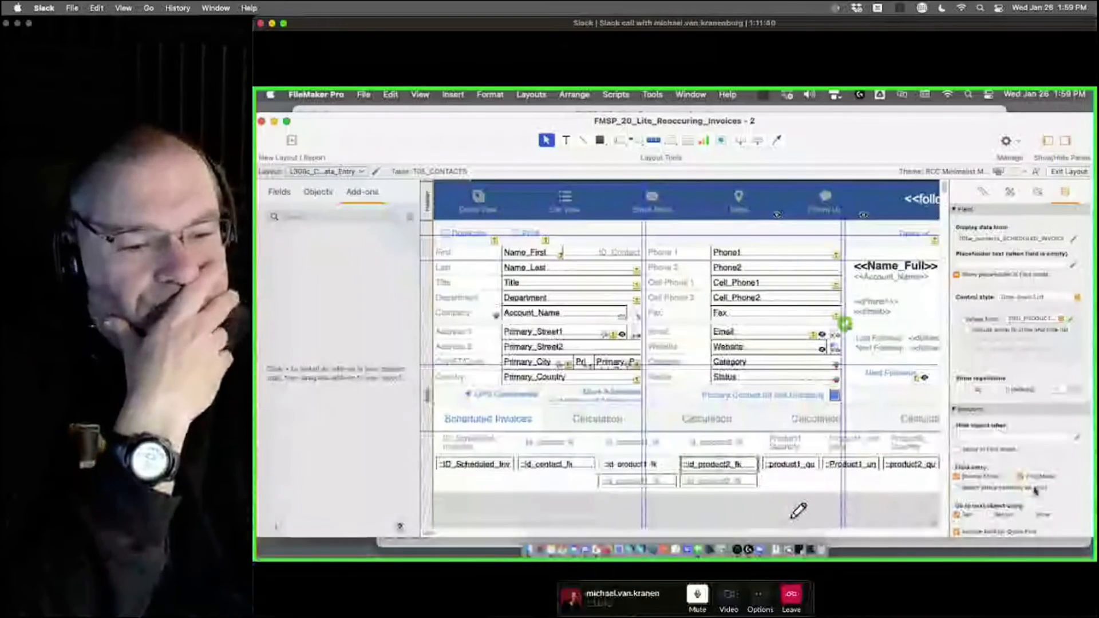
{"action": "left_click", "coordinate": [1028, 184]}
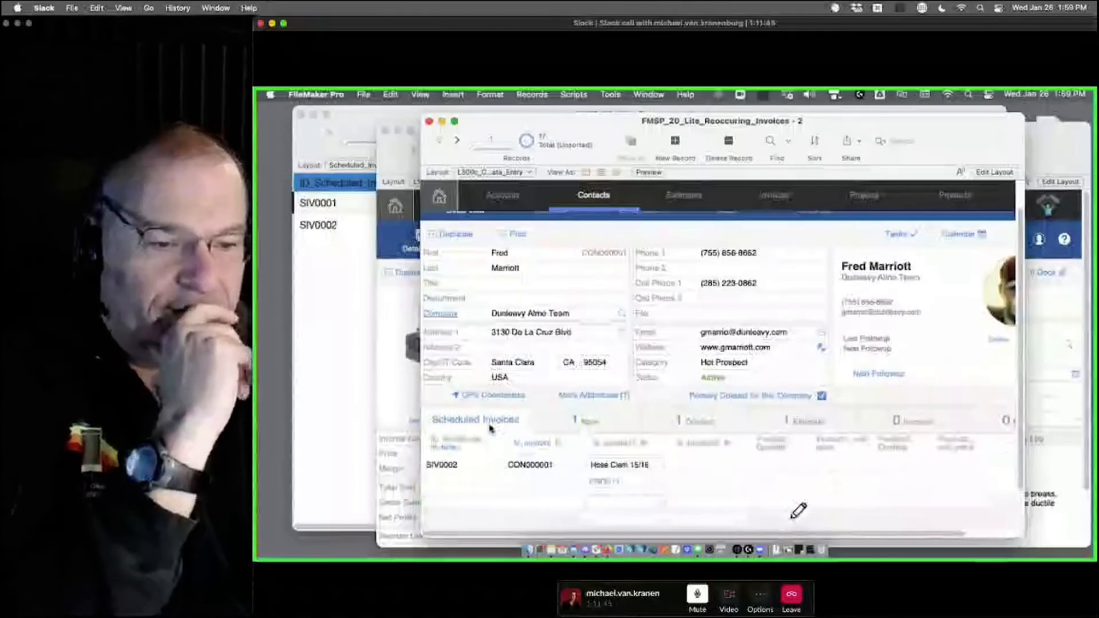
Choose Angular Clamp as the second product of scheduled invoice SIV0002
{"action": "left_click", "coordinate": [719, 464]}
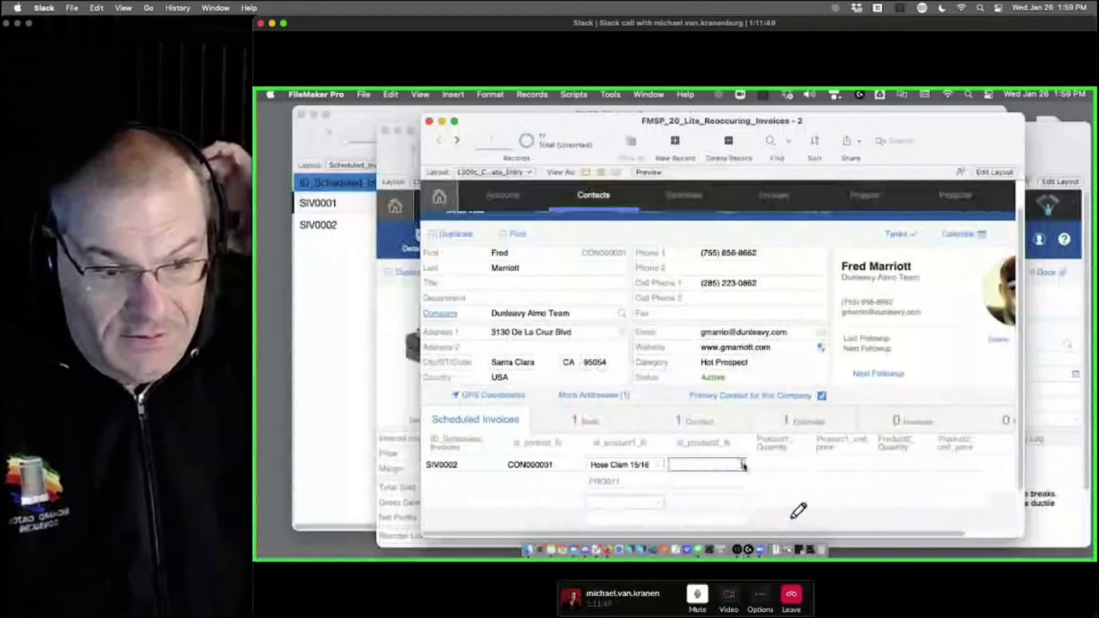
{"action": "left_click", "coordinate": [743, 465]}
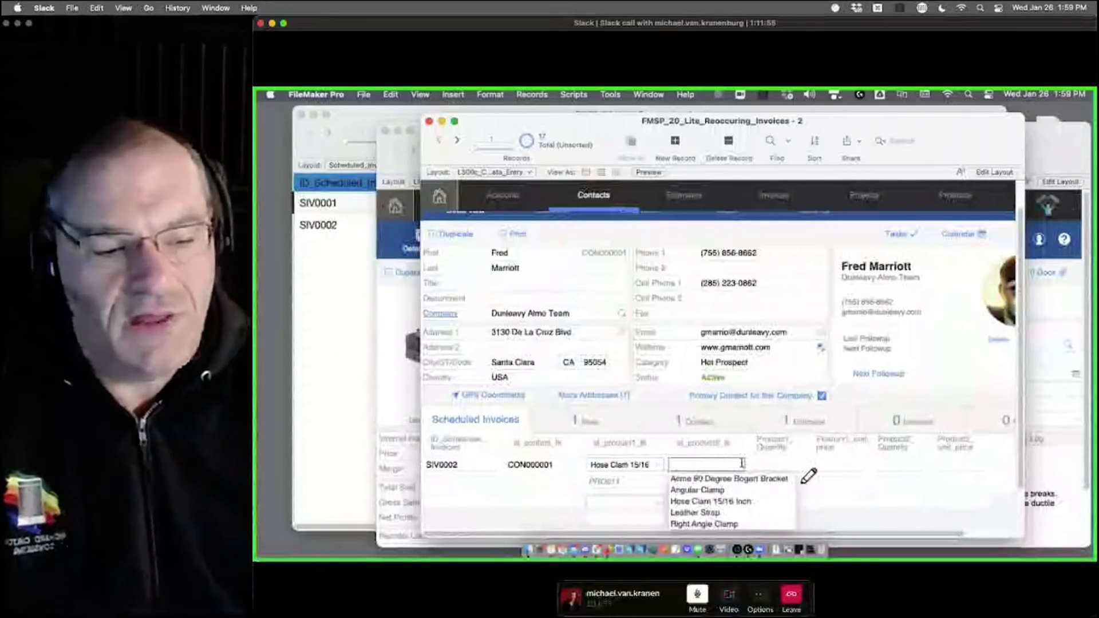
{"action": "left_click", "coordinate": [723, 491]}
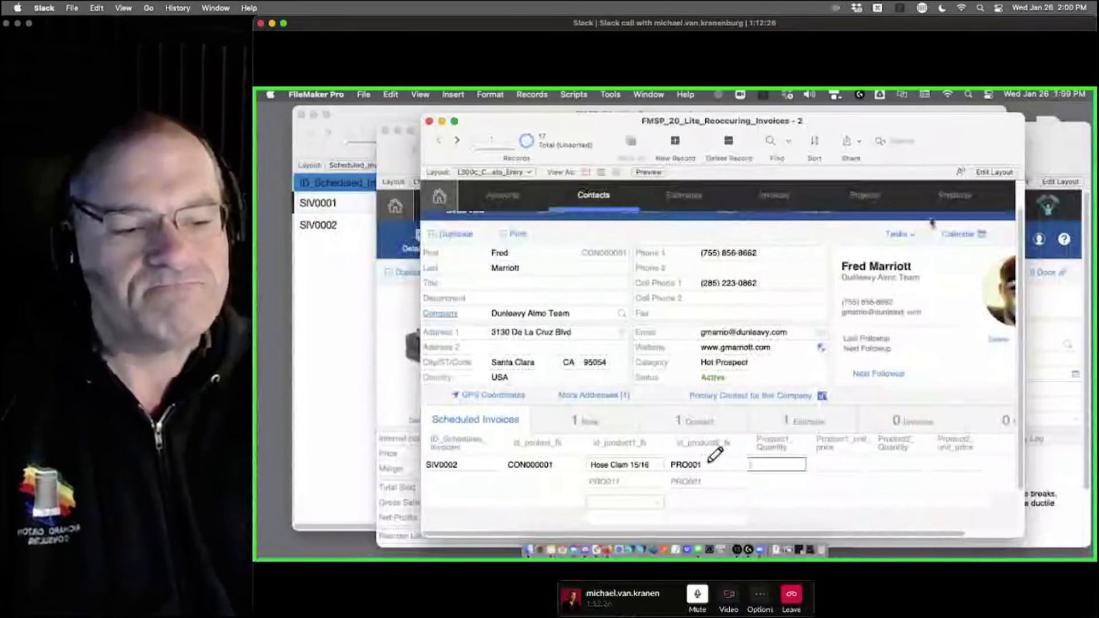
Check in Layout mode which value list the portal's id_product2_fk field uses
{"action": "left_click", "coordinate": [995, 171]}
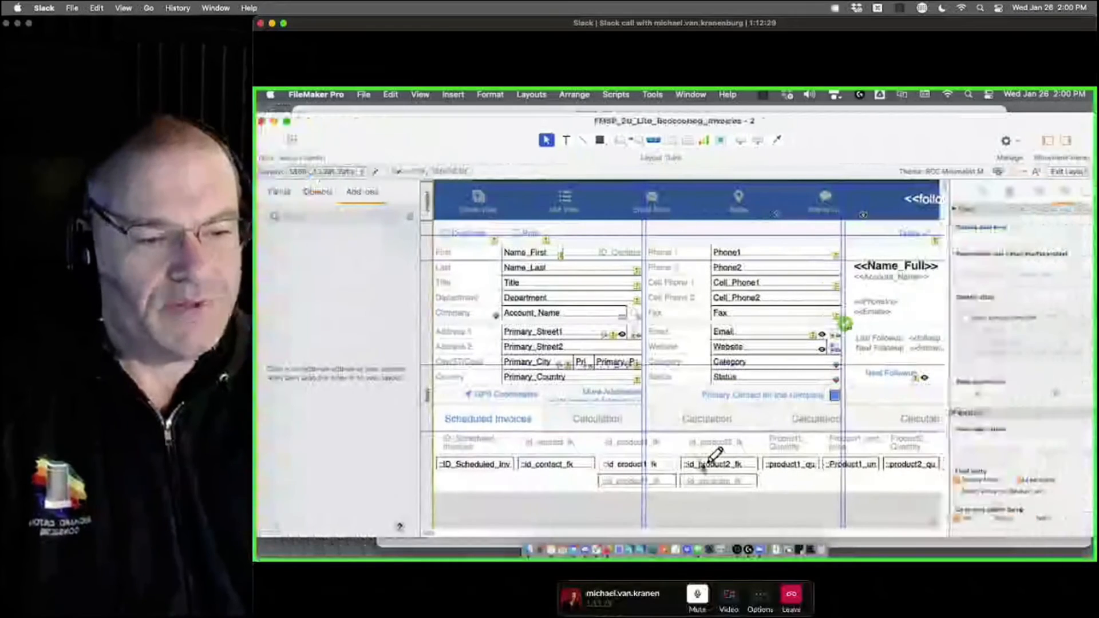
{"action": "left_click", "coordinate": [710, 461]}
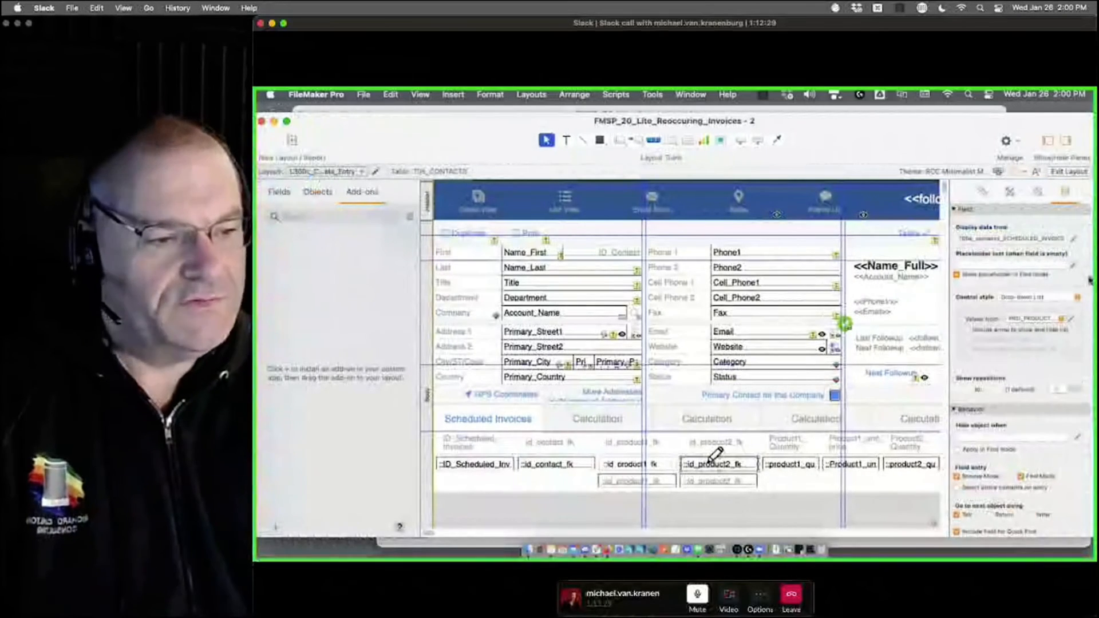
{"action": "left_click", "coordinate": [1072, 320]}
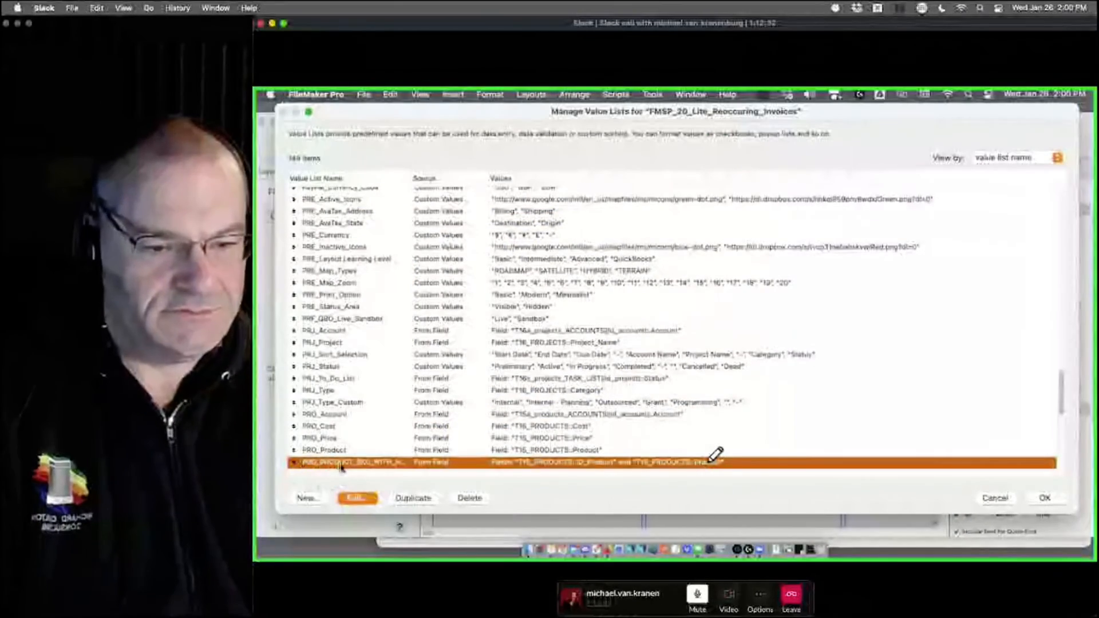
{"action": "left_click", "coordinate": [1042, 499]}
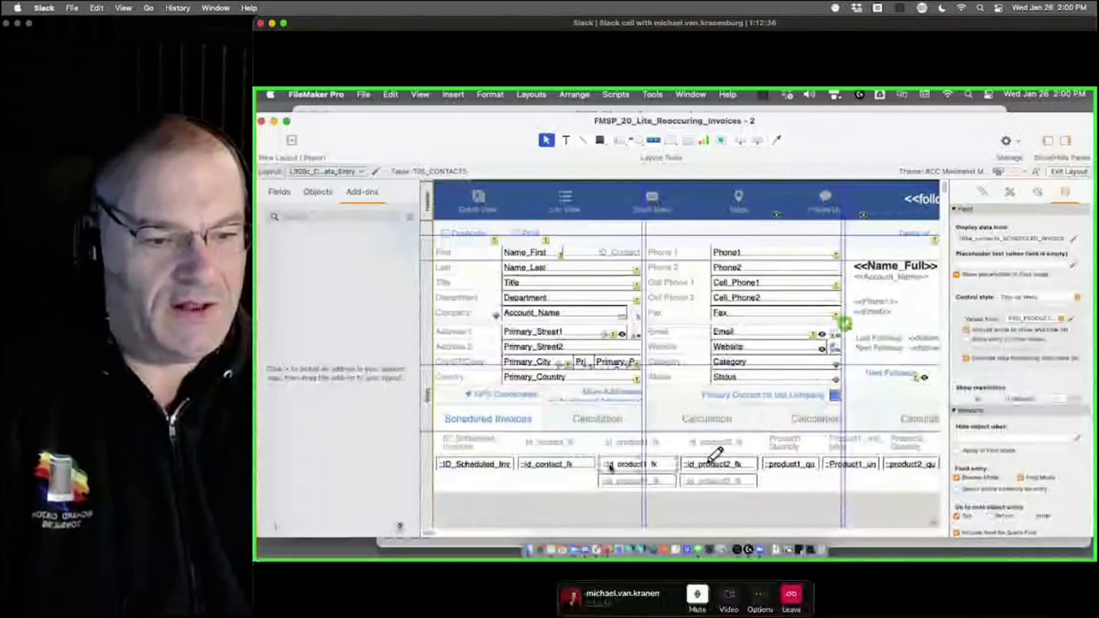
Check the PRO_PRODUCT_SKU_WITH_NAME value list definition and compare the field control settings of the portal's id_product1_fk and id_product2_fk fields
{"action": "left_click", "coordinate": [1070, 320]}
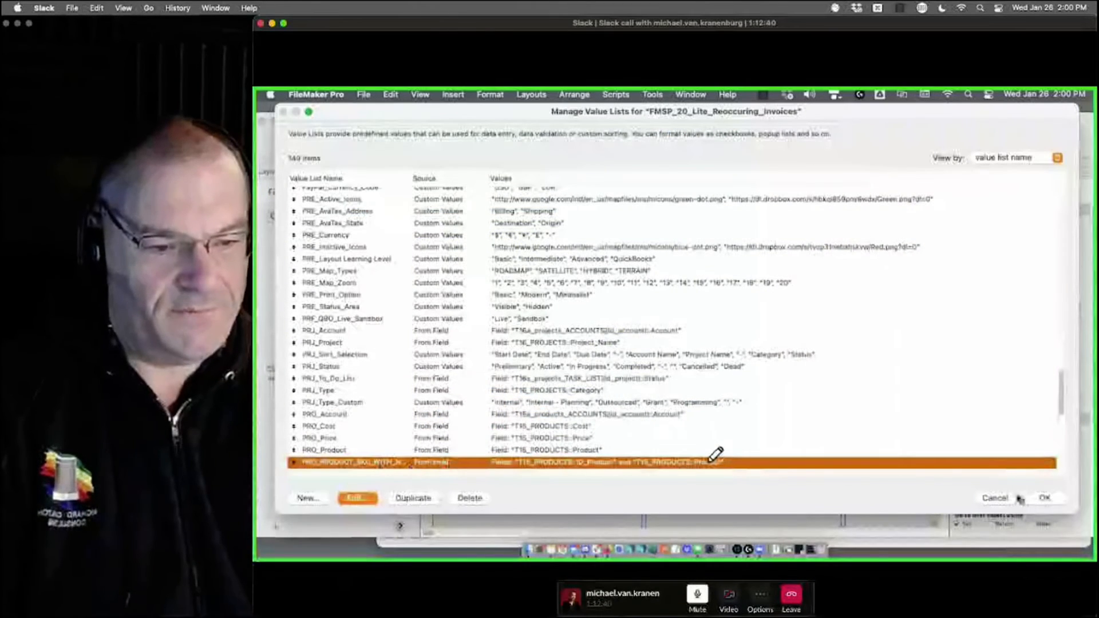
{"action": "left_click", "coordinate": [1044, 498]}
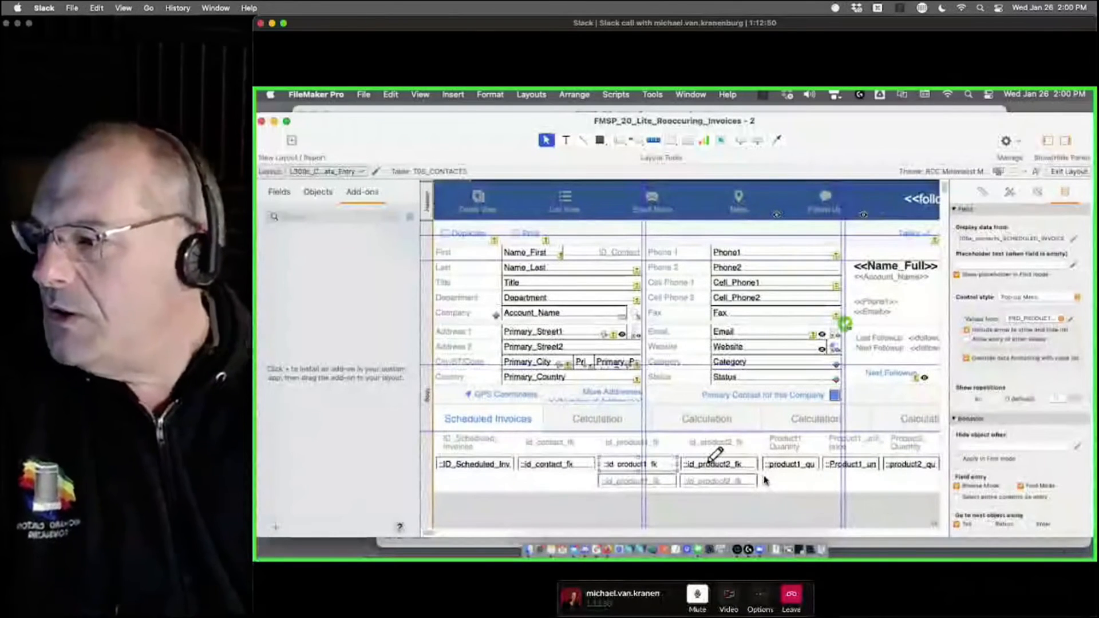
{"action": "left_click", "coordinate": [737, 465]}
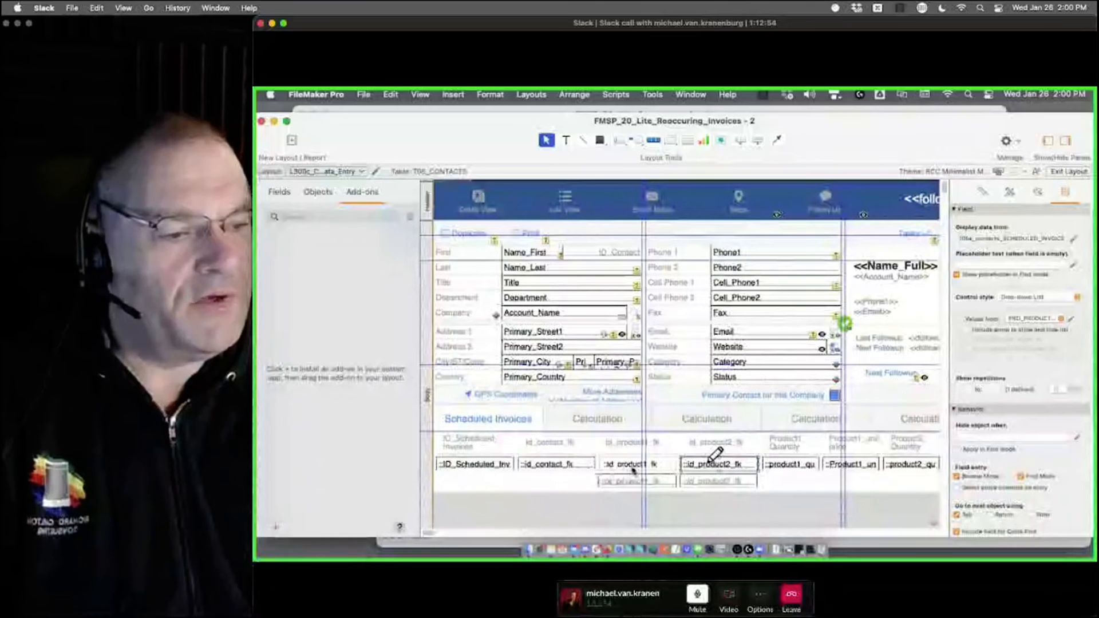
{"action": "key", "text": "super+b"}
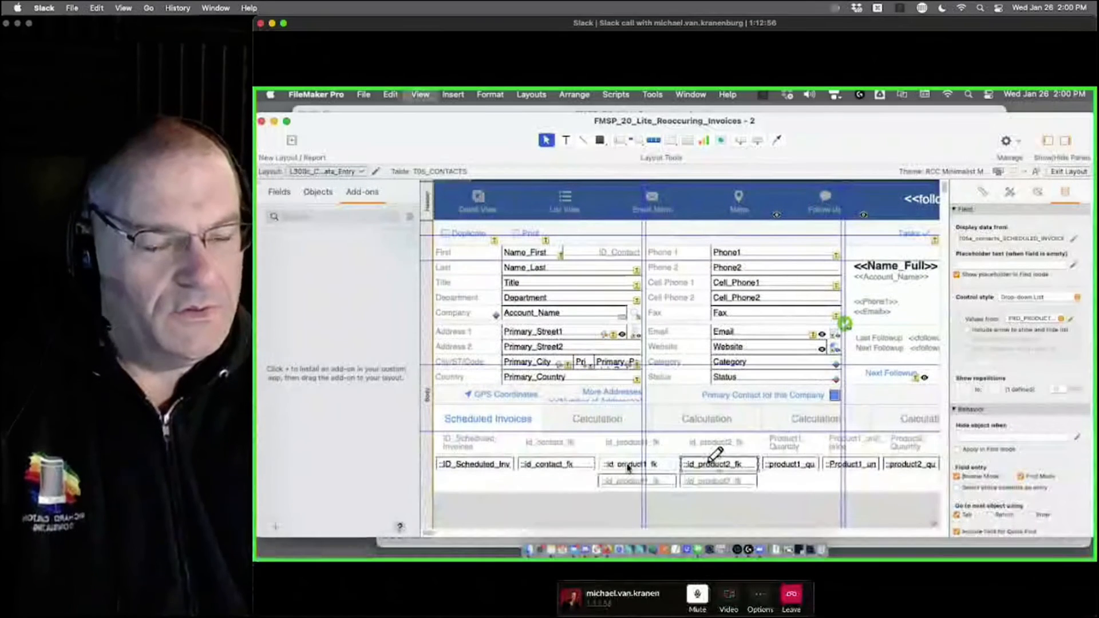
Enable the alternate row state and active row state in the Scheduled Invoices portal's setup
{"action": "left_click", "coordinate": [460, 420]}
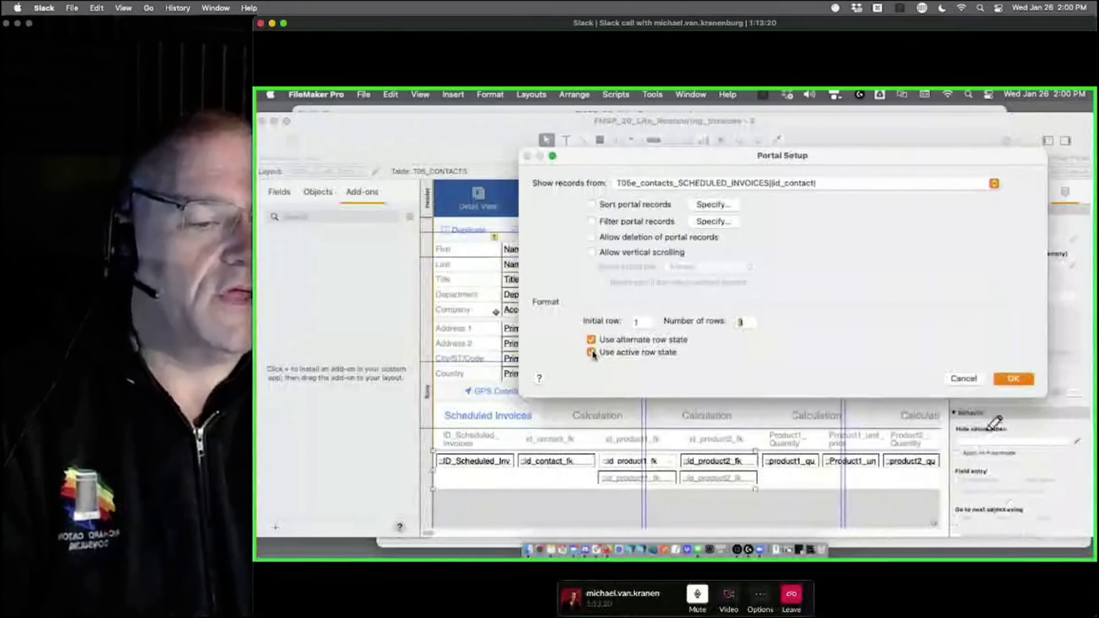
{"action": "left_click_drag", "start_coordinate": [1021, 369], "coordinate": [1046, 395]}
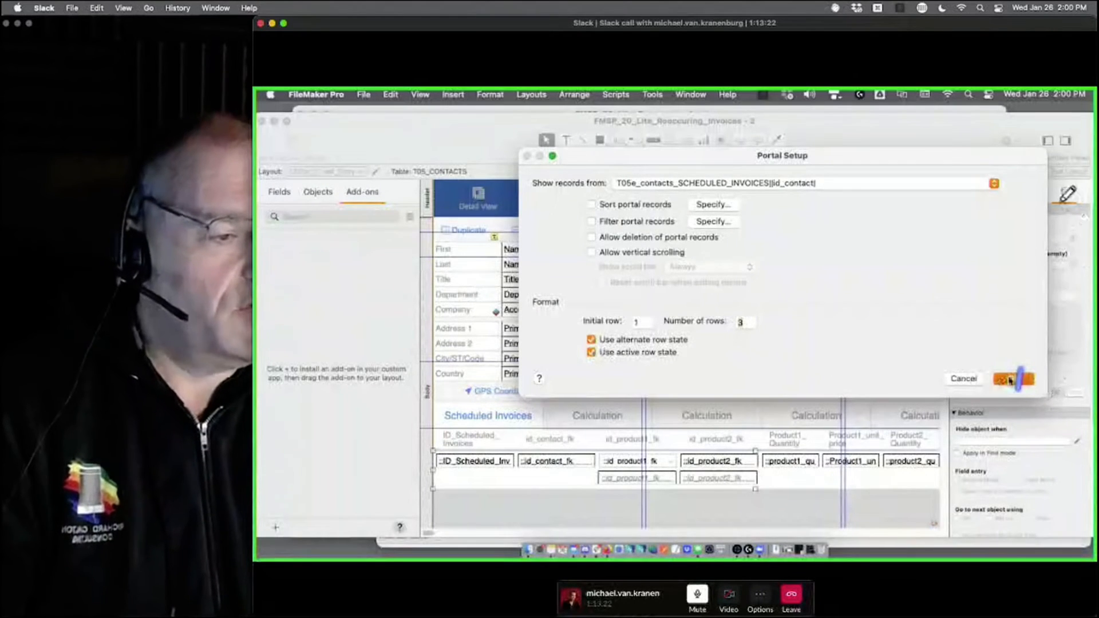
{"action": "left_click", "coordinate": [1009, 378]}
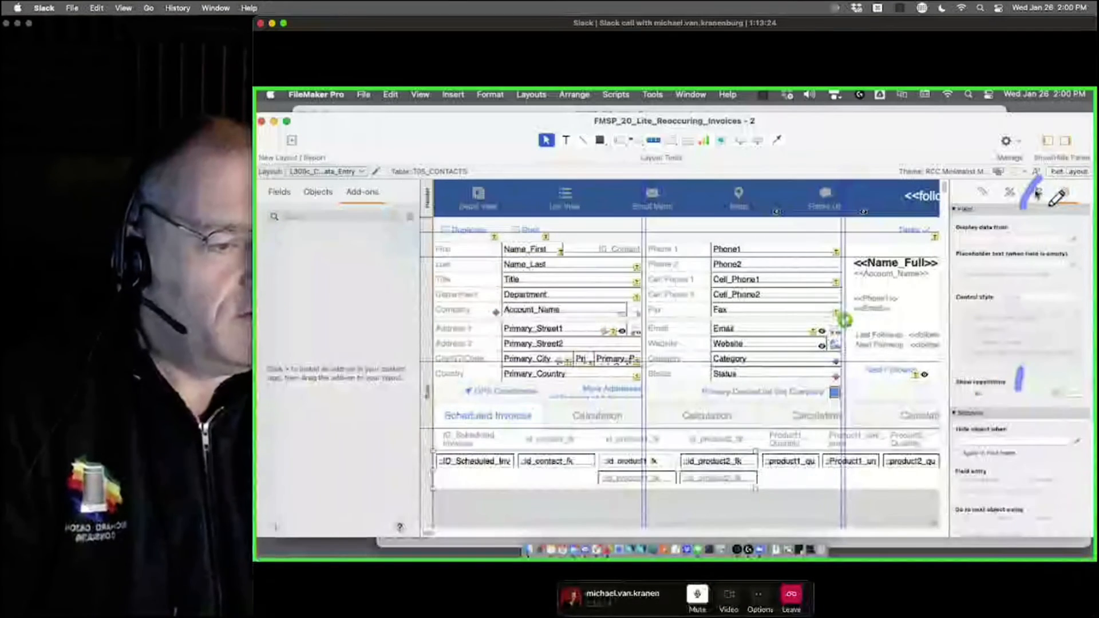
Examine the fill styling of the Scheduled Invoices portal's rows in their primary, alternate and active states
{"action": "left_click", "coordinate": [1038, 193]}
{"action": "scroll", "coordinate": [906, 394], "scroll_direction": "down", "scroll_amount": 3}
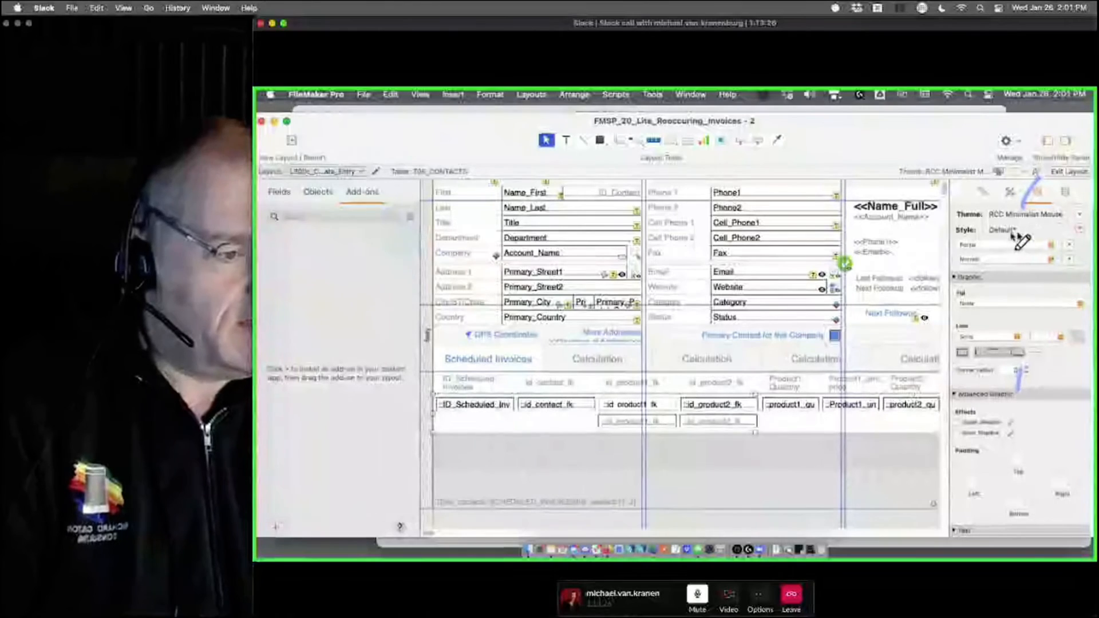
{"action": "left_click", "coordinate": [995, 246]}
{"action": "left_click", "coordinate": [996, 259]}
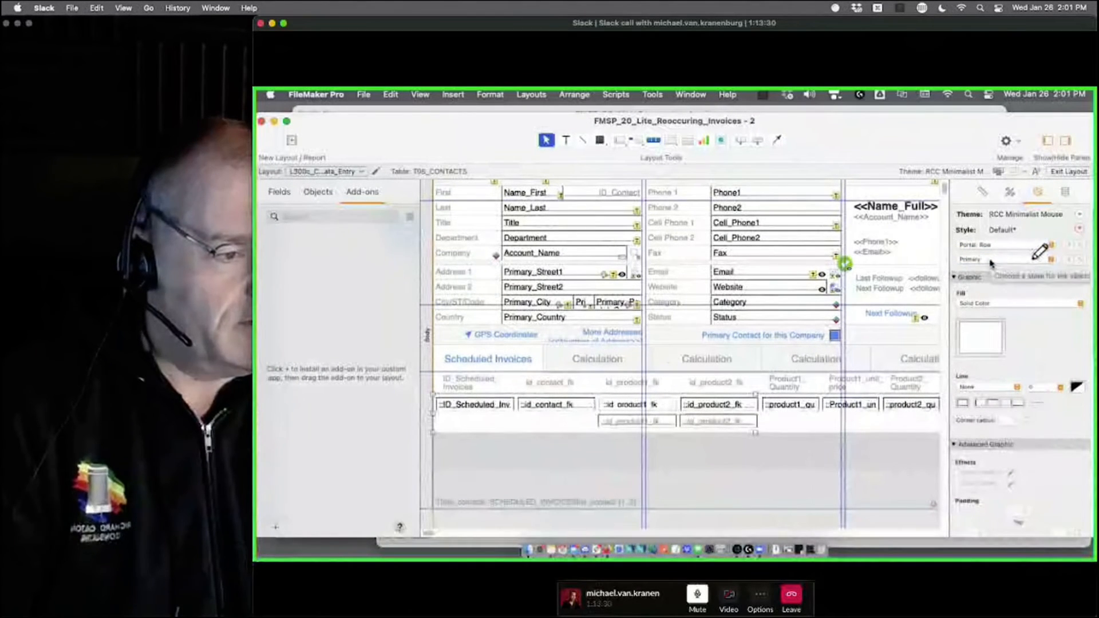
{"action": "left_click", "coordinate": [994, 261]}
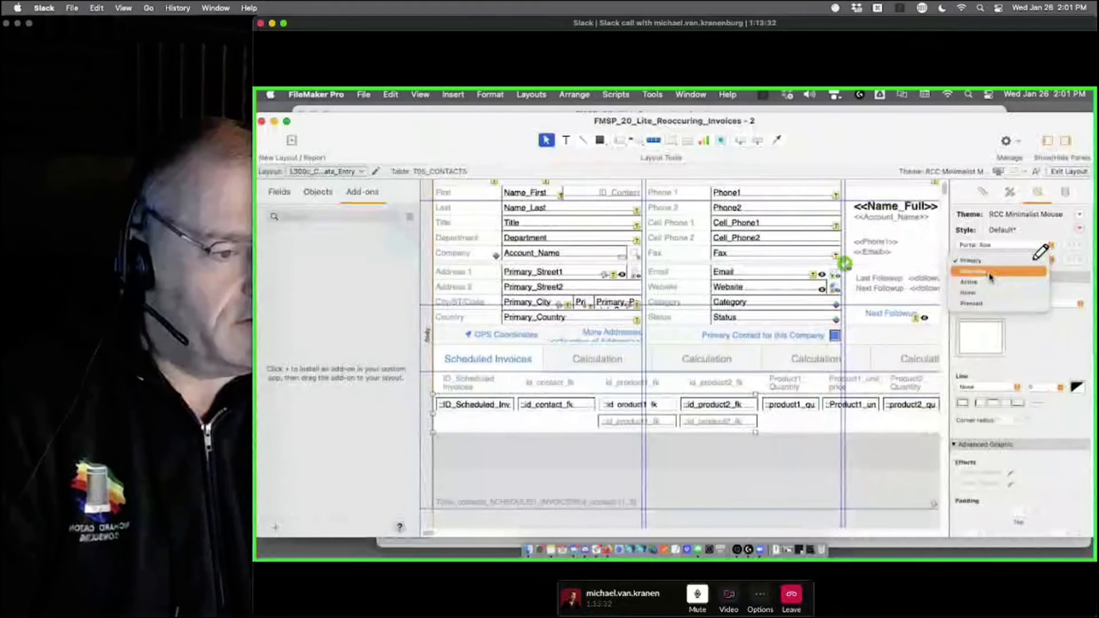
{"action": "left_click", "coordinate": [992, 272]}
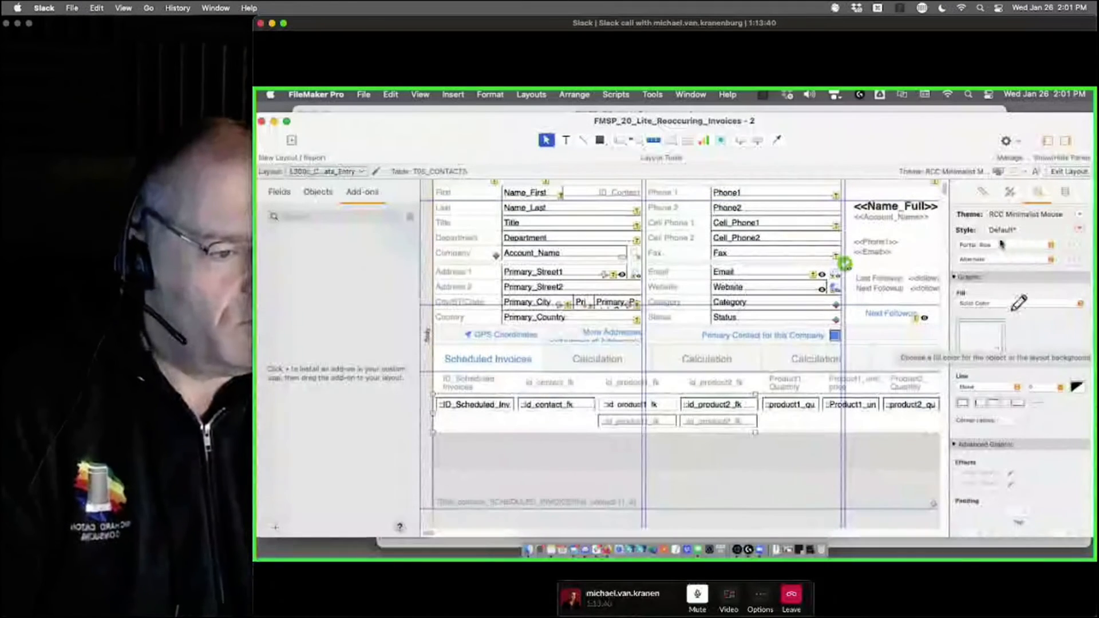
{"action": "left_click", "coordinate": [996, 260]}
{"action": "left_click", "coordinate": [974, 250]}
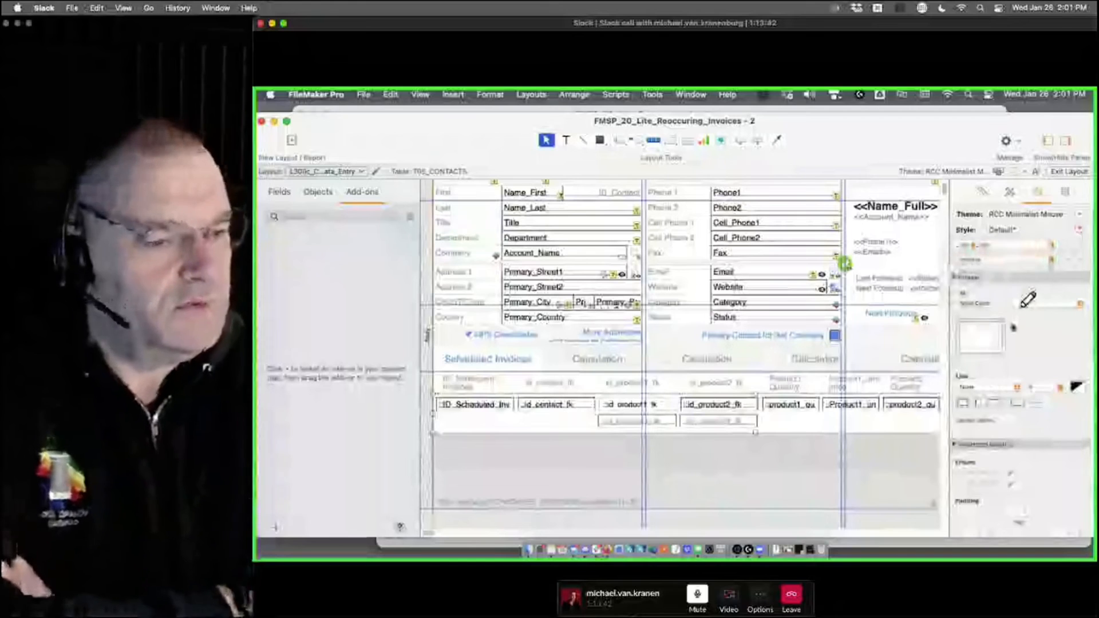
{"action": "left_click", "coordinate": [979, 262]}
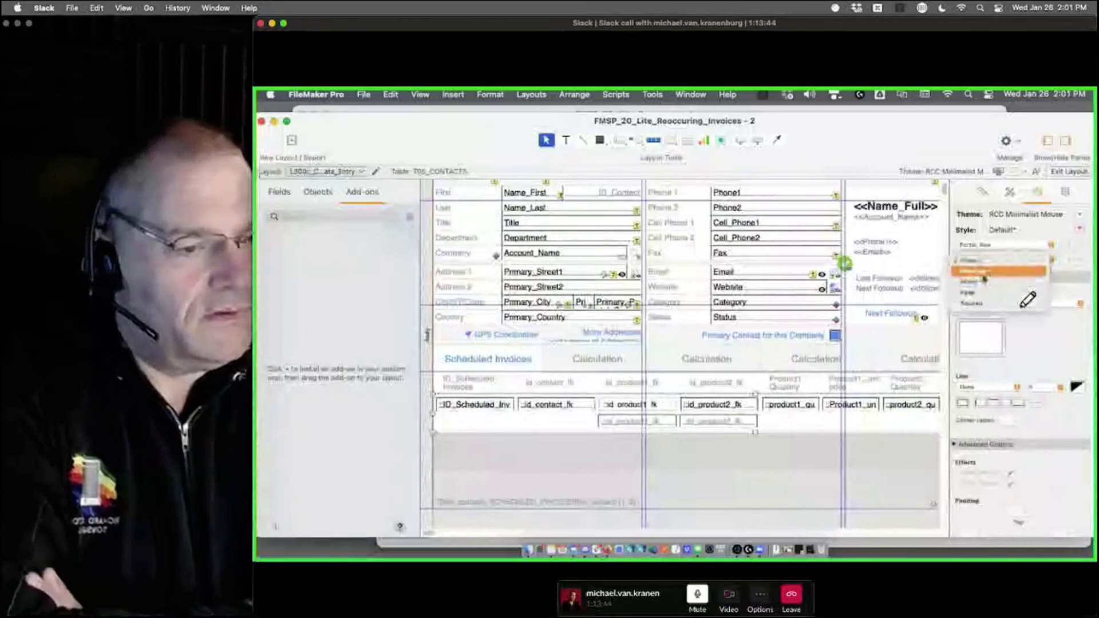
{"action": "left_click", "coordinate": [976, 273]}
{"action": "left_click", "coordinate": [979, 261]}
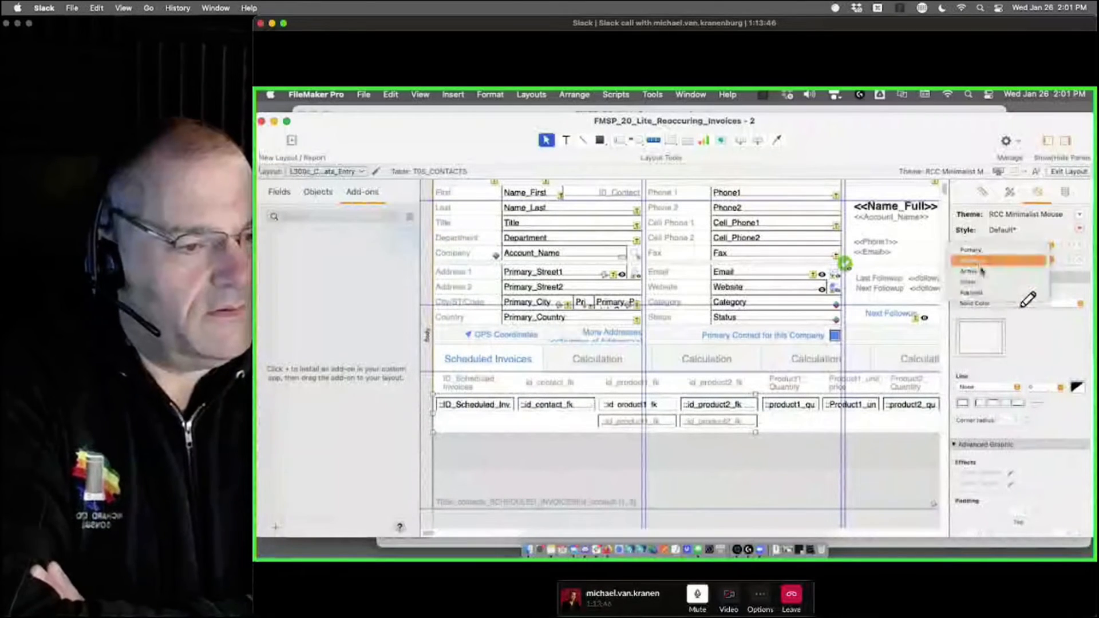
{"action": "left_click", "coordinate": [981, 276]}
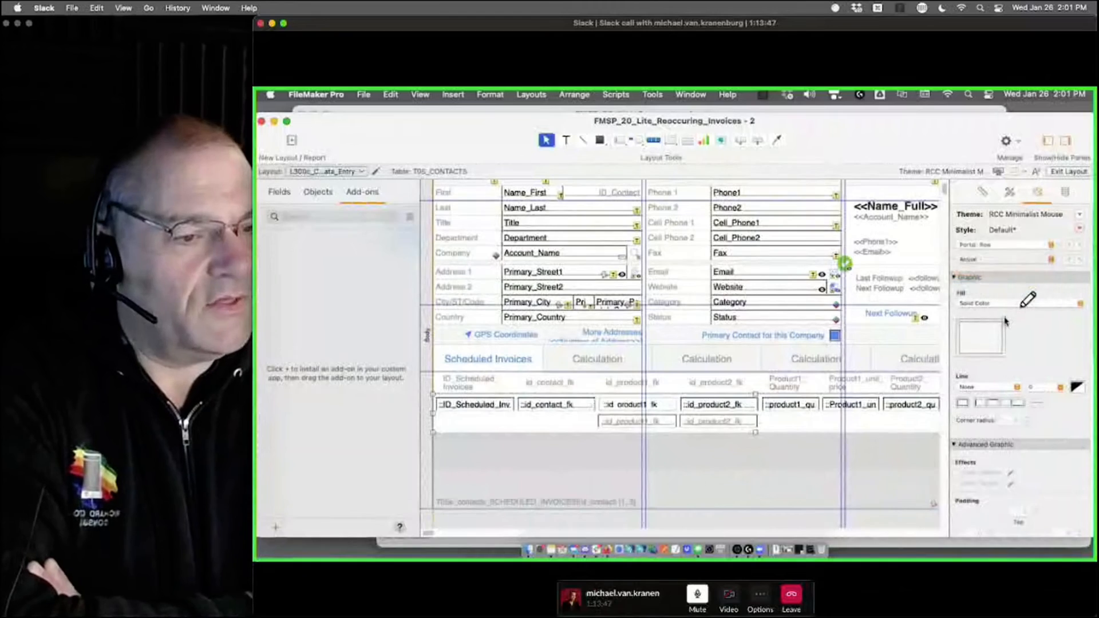
Give the portal row's alternate state a solid grey fill and return to Browse mode
{"action": "left_click", "coordinate": [986, 263]}
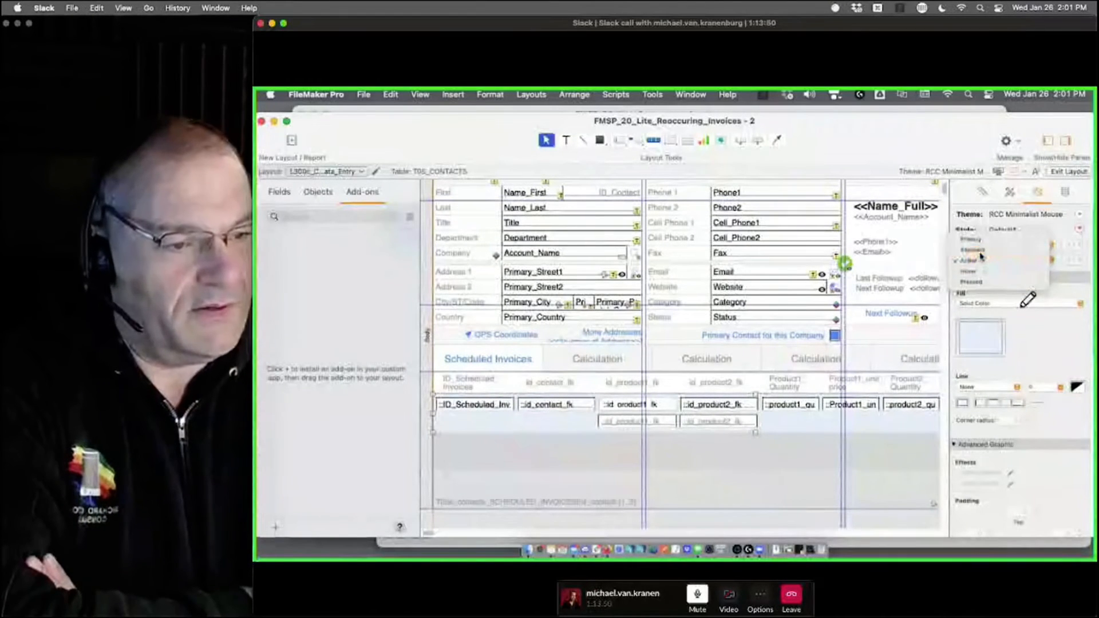
{"action": "left_click", "coordinate": [980, 273]}
{"action": "left_click", "coordinate": [978, 331]}
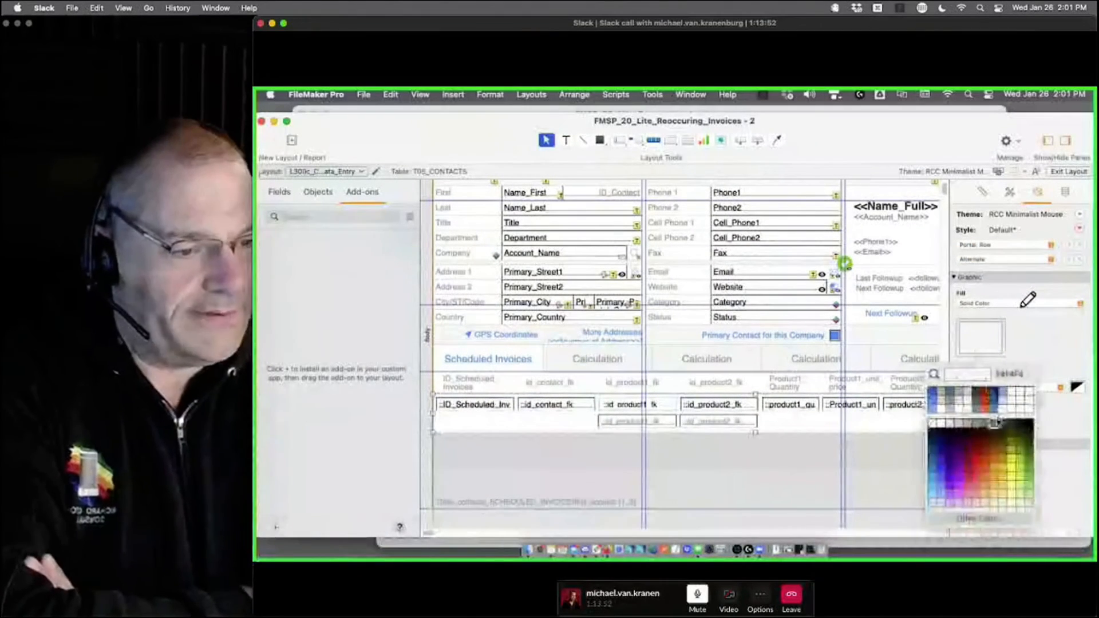
{"action": "left_click", "coordinate": [981, 423]}
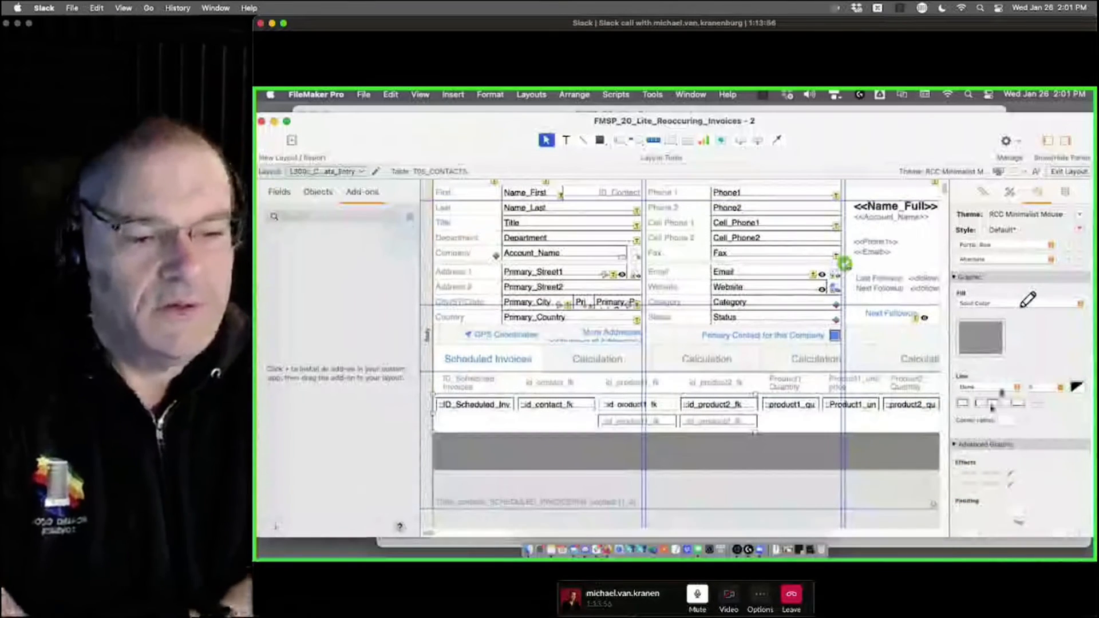
{"action": "left_click", "coordinate": [1068, 171]}
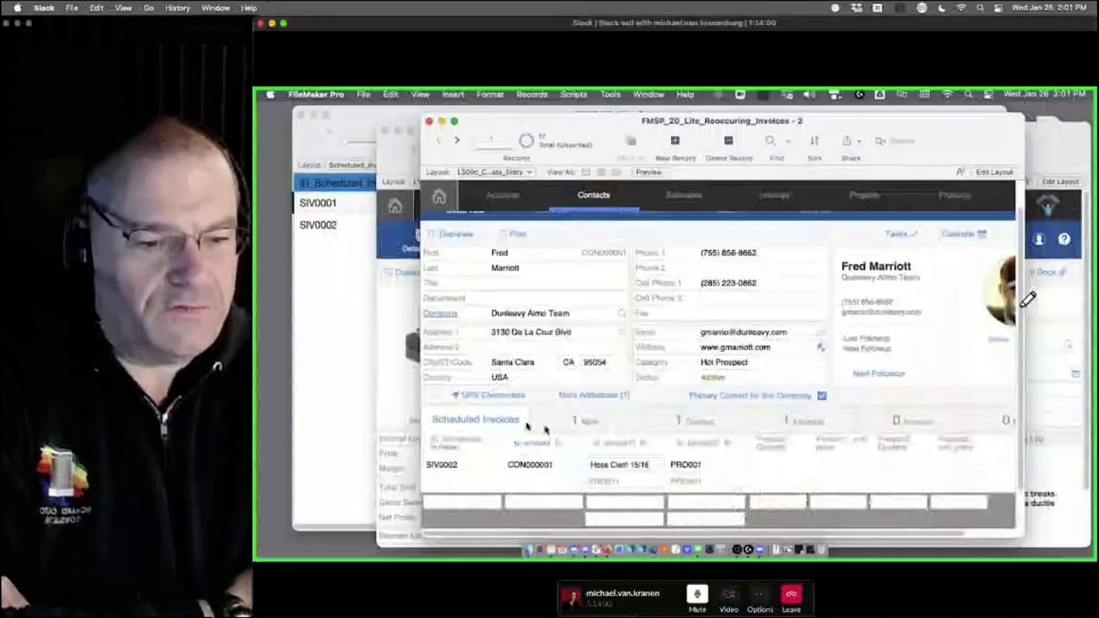
Go to the next contact record and add a scheduled invoice there with Angular Clamp as its second product
{"action": "scroll", "coordinate": [704, 452], "scroll_direction": "down", "scroll_amount": 2}
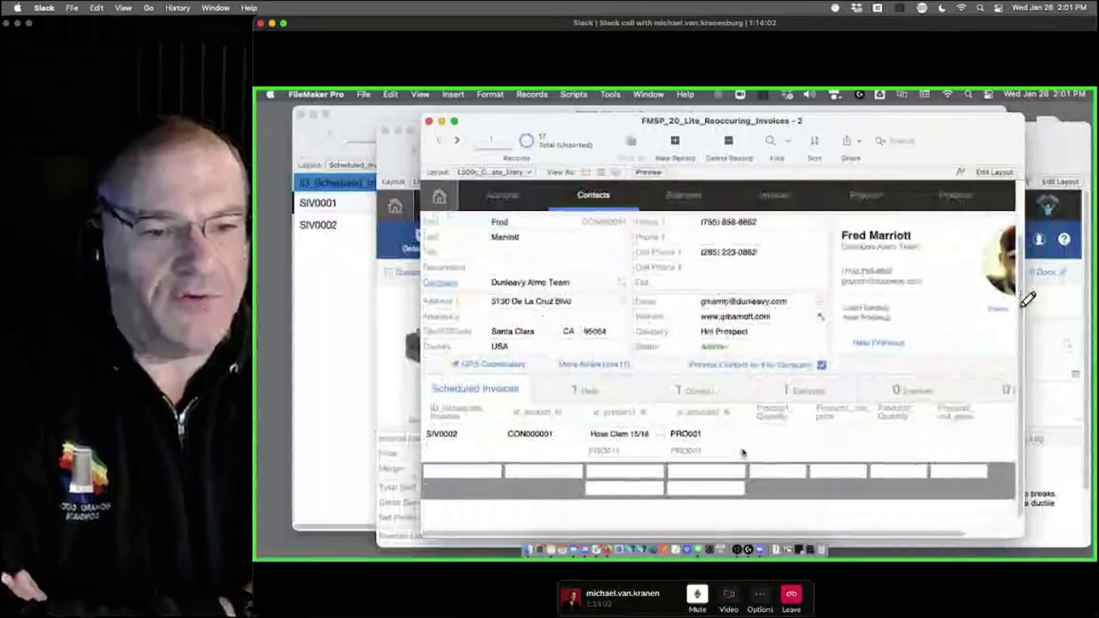
{"action": "scroll", "coordinate": [741, 451], "scroll_direction": "down", "scroll_amount": 1}
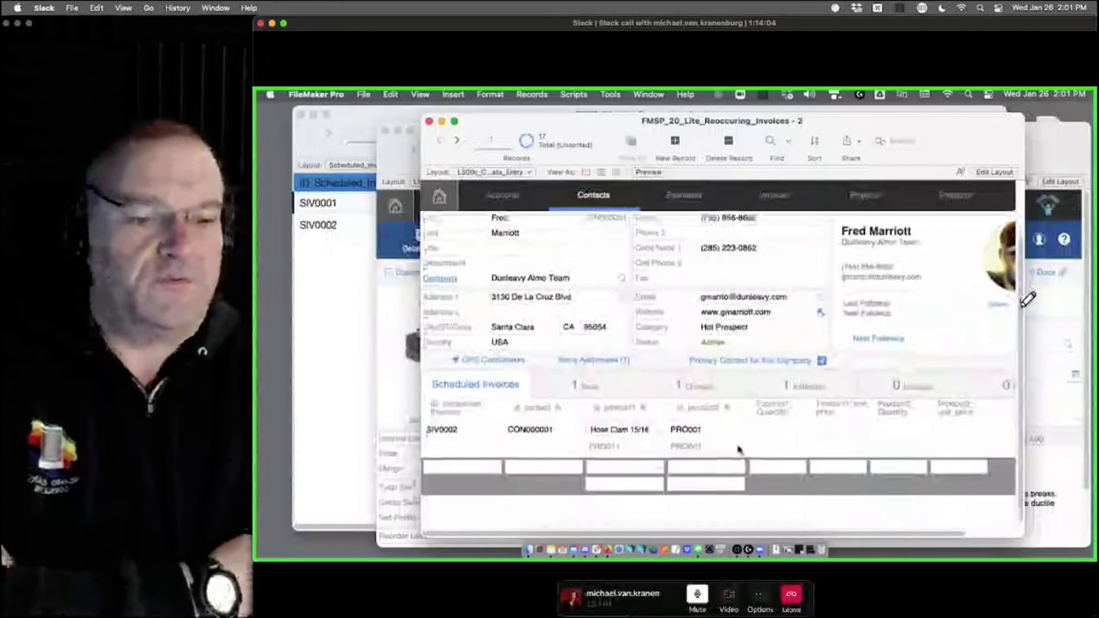
{"action": "scroll", "coordinate": [737, 448], "scroll_direction": "down", "scroll_amount": 1}
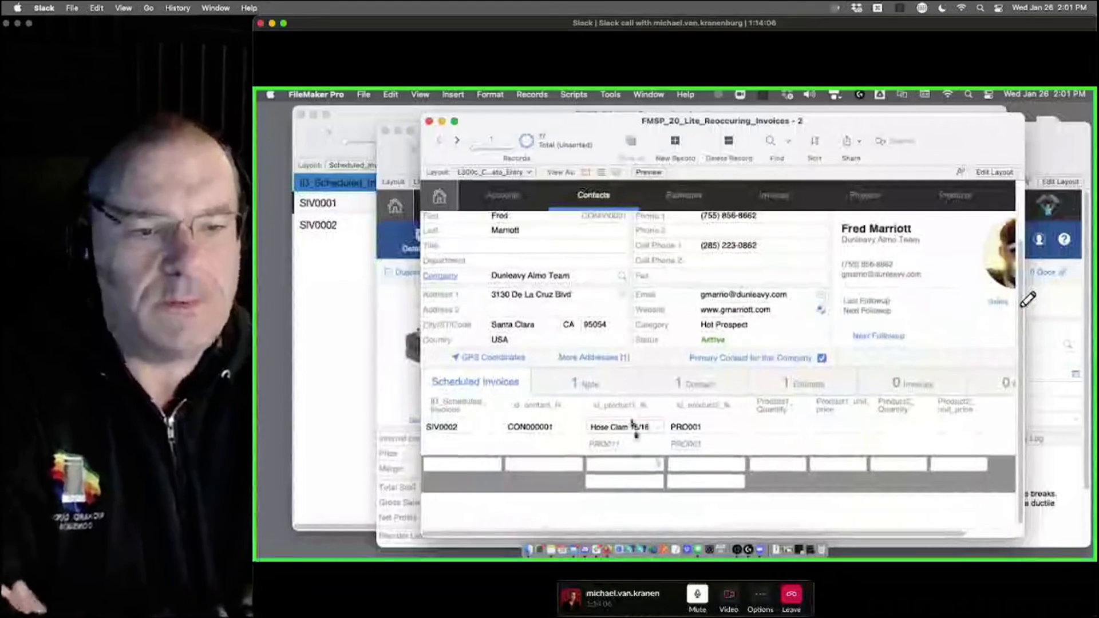
{"action": "left_click", "coordinate": [457, 140]}
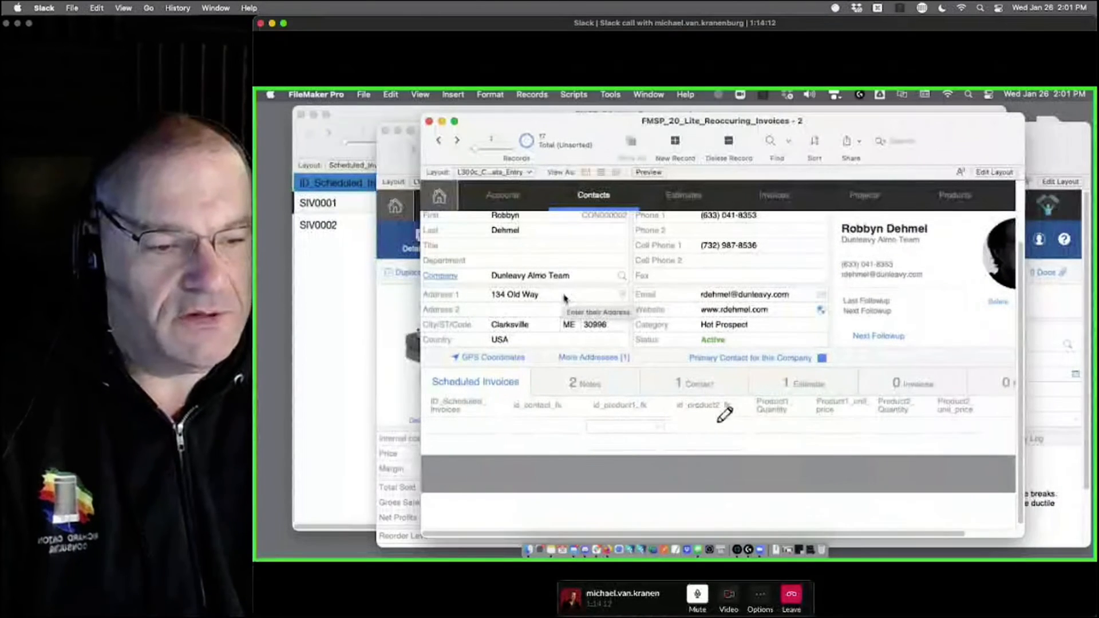
{"action": "left_click_drag", "start_coordinate": [719, 422], "coordinate": [709, 428]}
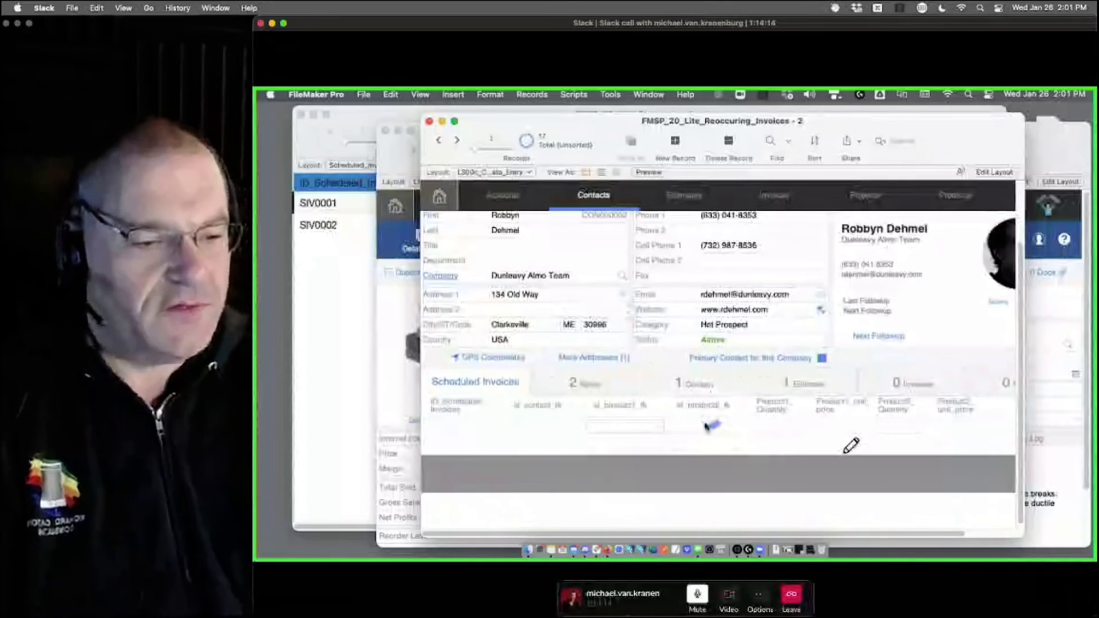
{"action": "left_click", "coordinate": [707, 426]}
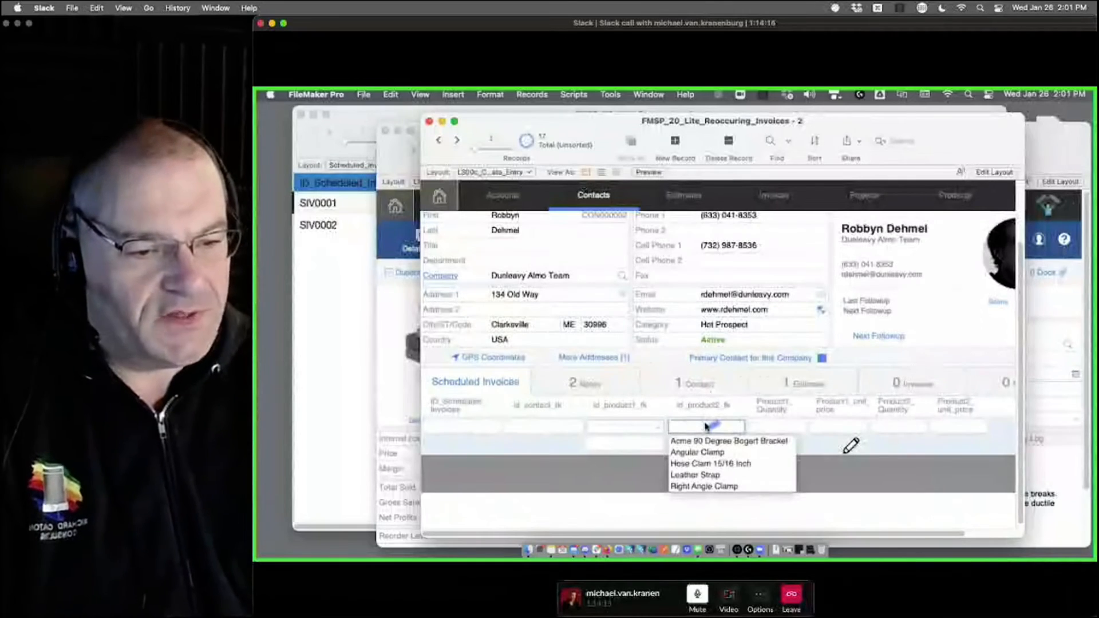
{"action": "left_click", "coordinate": [736, 452]}
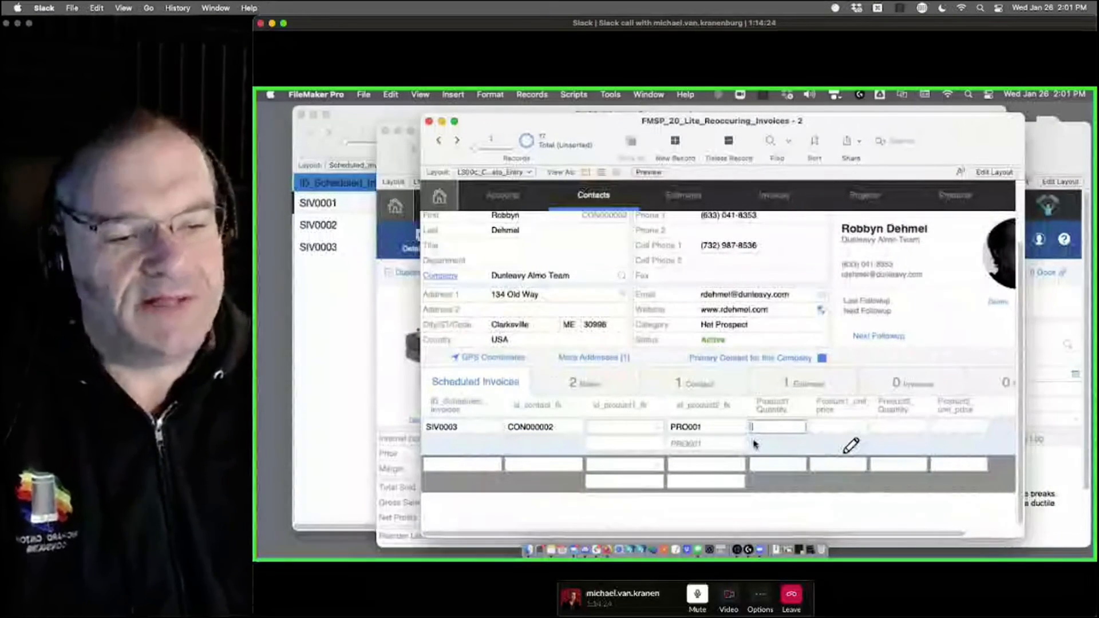
Choose Leather Strap as the first product of scheduled invoice SIV0003
{"action": "left_click", "coordinate": [709, 427]}
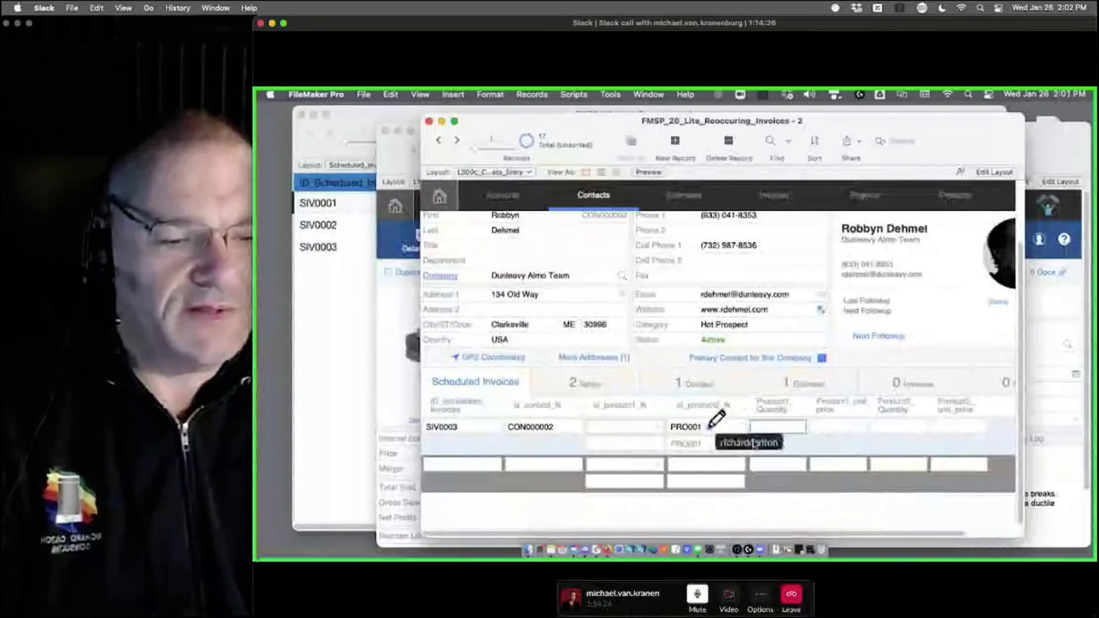
{"action": "left_click", "coordinate": [628, 430]}
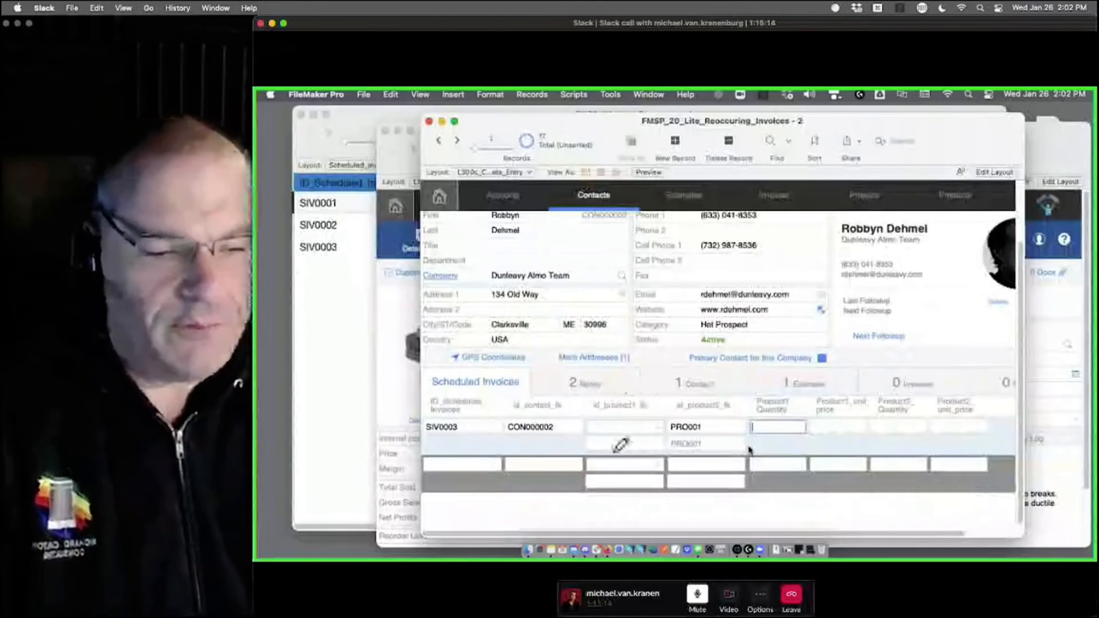
{"action": "mouse_move", "coordinate": [633, 423]}
{"action": "left_mouse_down"}
{"action": "mouse_move", "coordinate": [597, 421]}
{"action": "mouse_move", "coordinate": [637, 426]}
{"action": "left_mouse_up"}
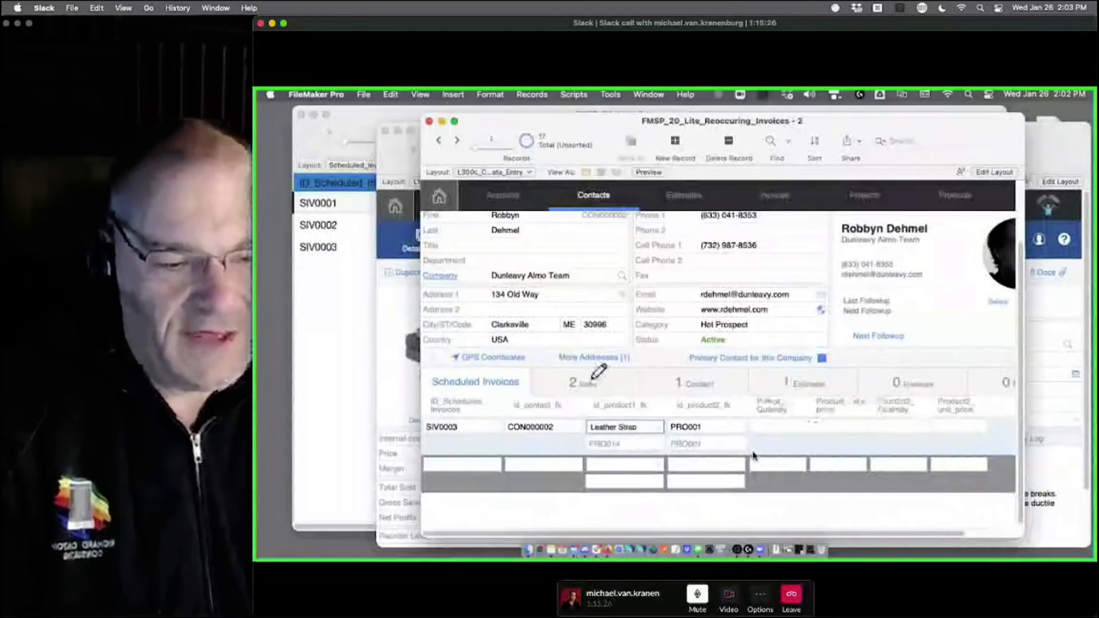
{"action": "left_click", "coordinate": [567, 439]}
{"action": "left_click_drag", "start_coordinate": [639, 423], "coordinate": [597, 437]}
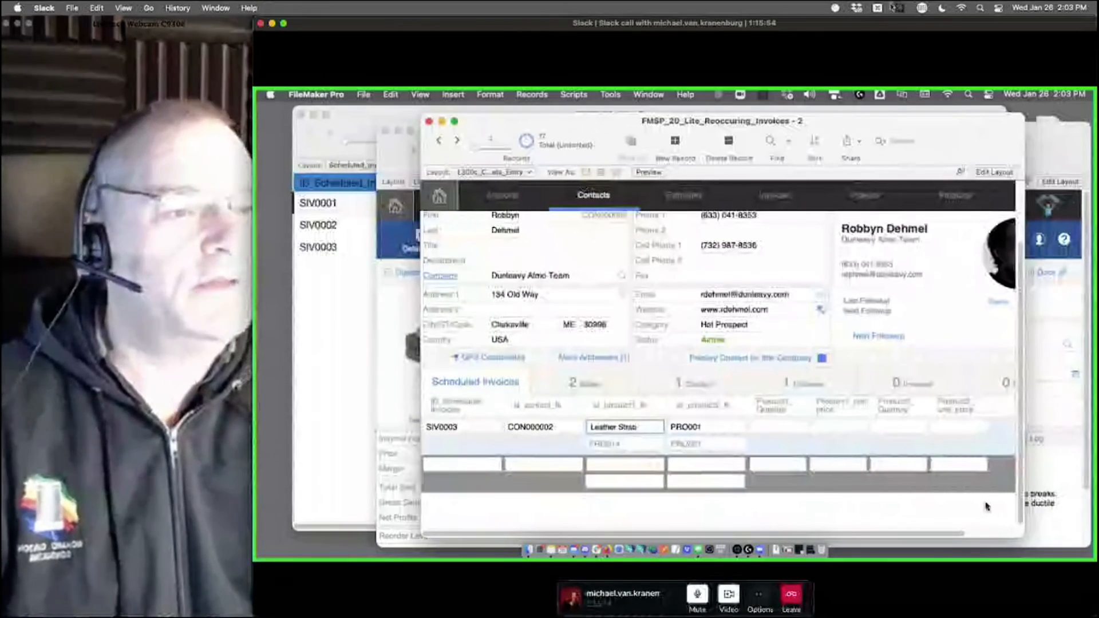
{"action": "left_click", "coordinate": [895, 7]}
{"action": "left_click", "coordinate": [922, 144]}
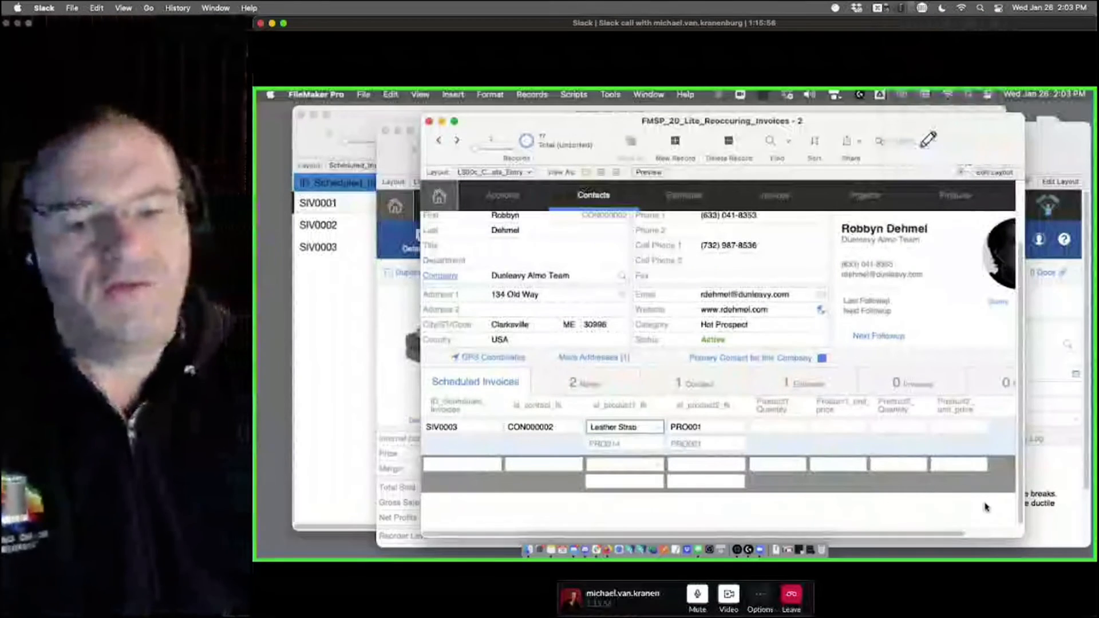